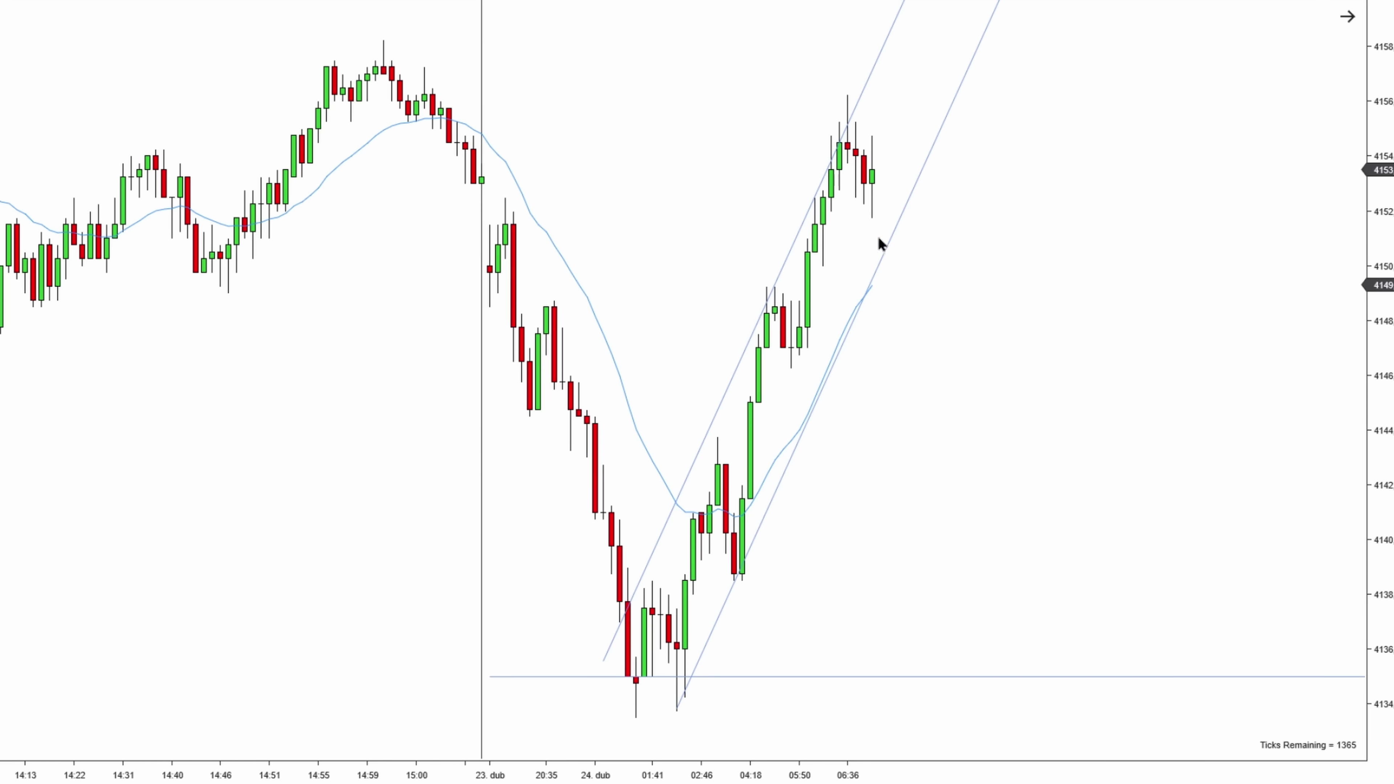
Step: Draw an upward arrow beside the rally, a downward arrow ahead of the last candle, and a horizontal arrow above the recent highs
mouse_move(815, 538)
mouse_down()
mouse_move(894, 421)
mouse_move(924, 299)
mouse_up()
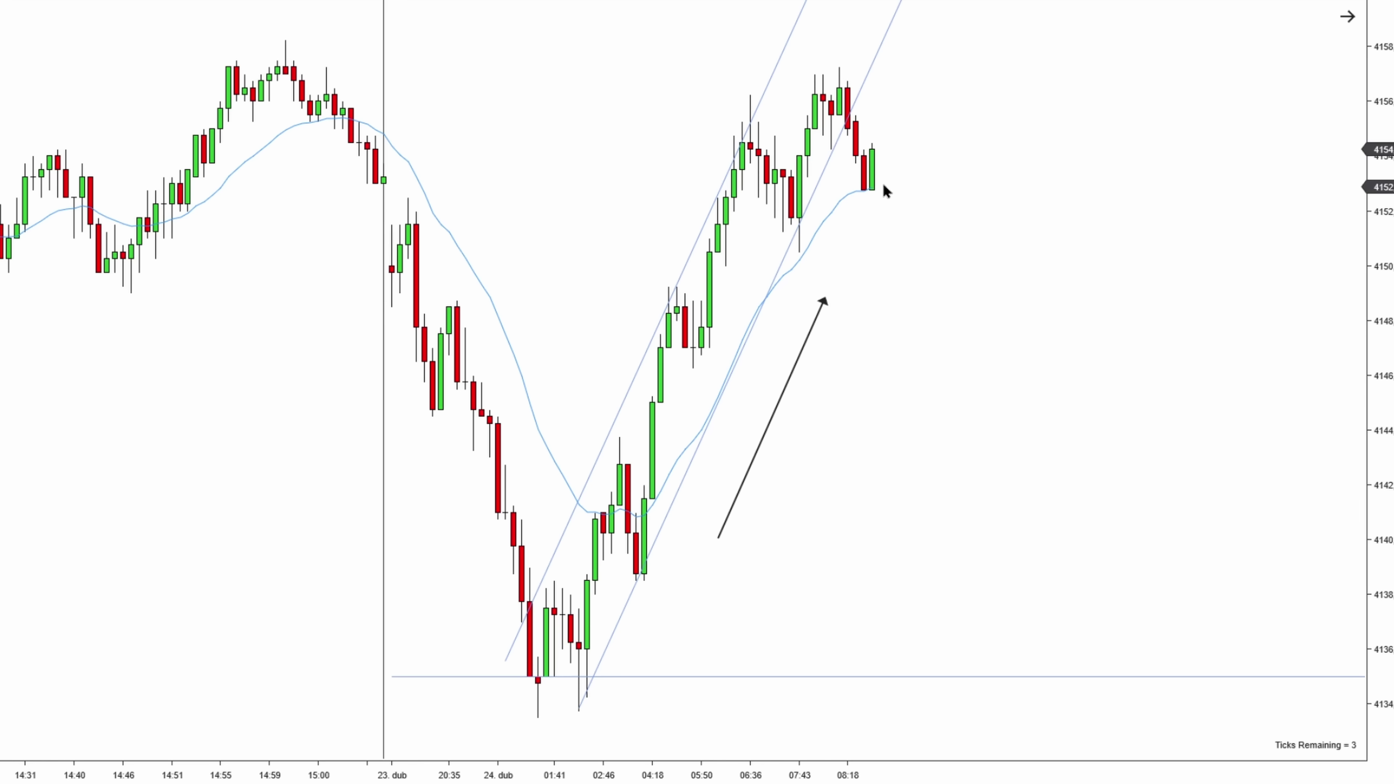
drag(889, 169, 972, 345)
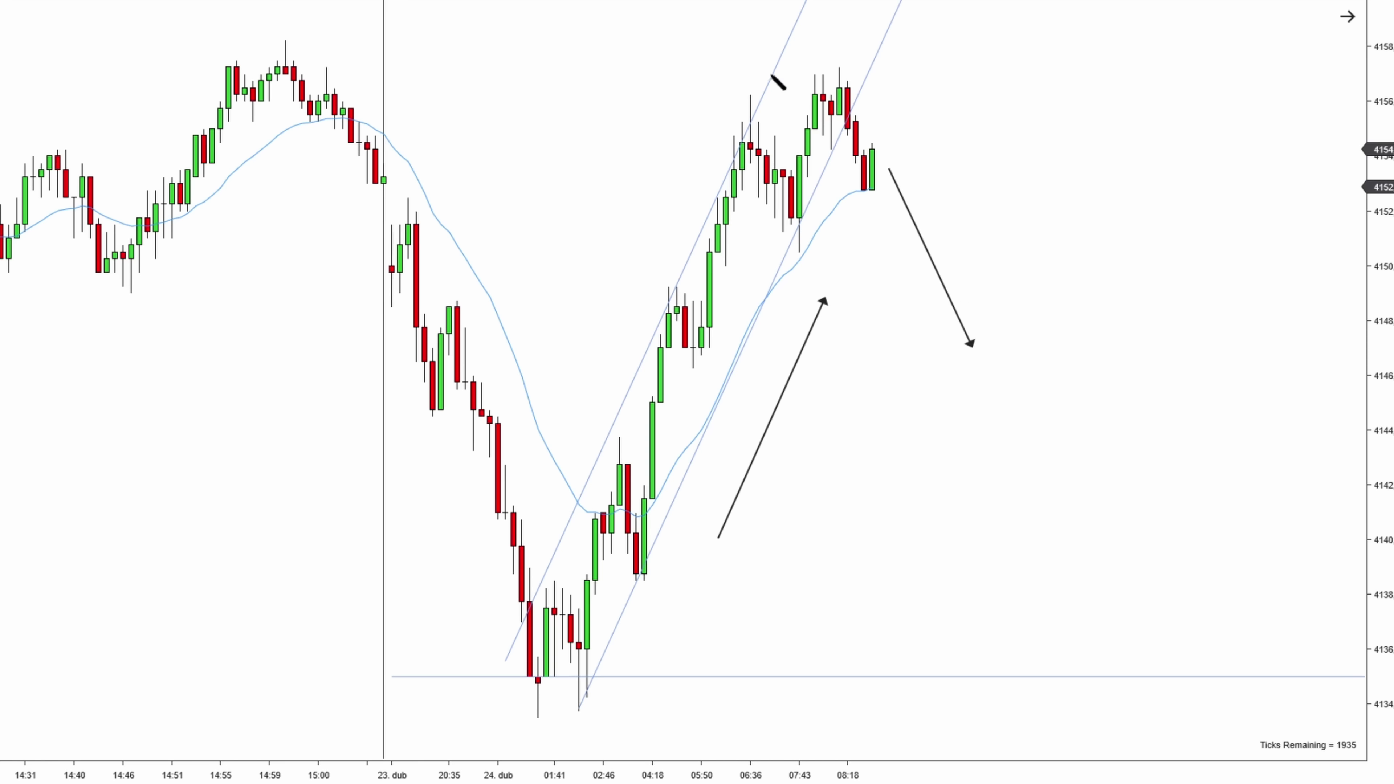
drag(735, 48, 844, 42)
Step: Delete the downward arrow and draw a short descending trend line from the latest swing high across the pullback
click(922, 236)
key(Delete)
drag(839, 63, 888, 199)
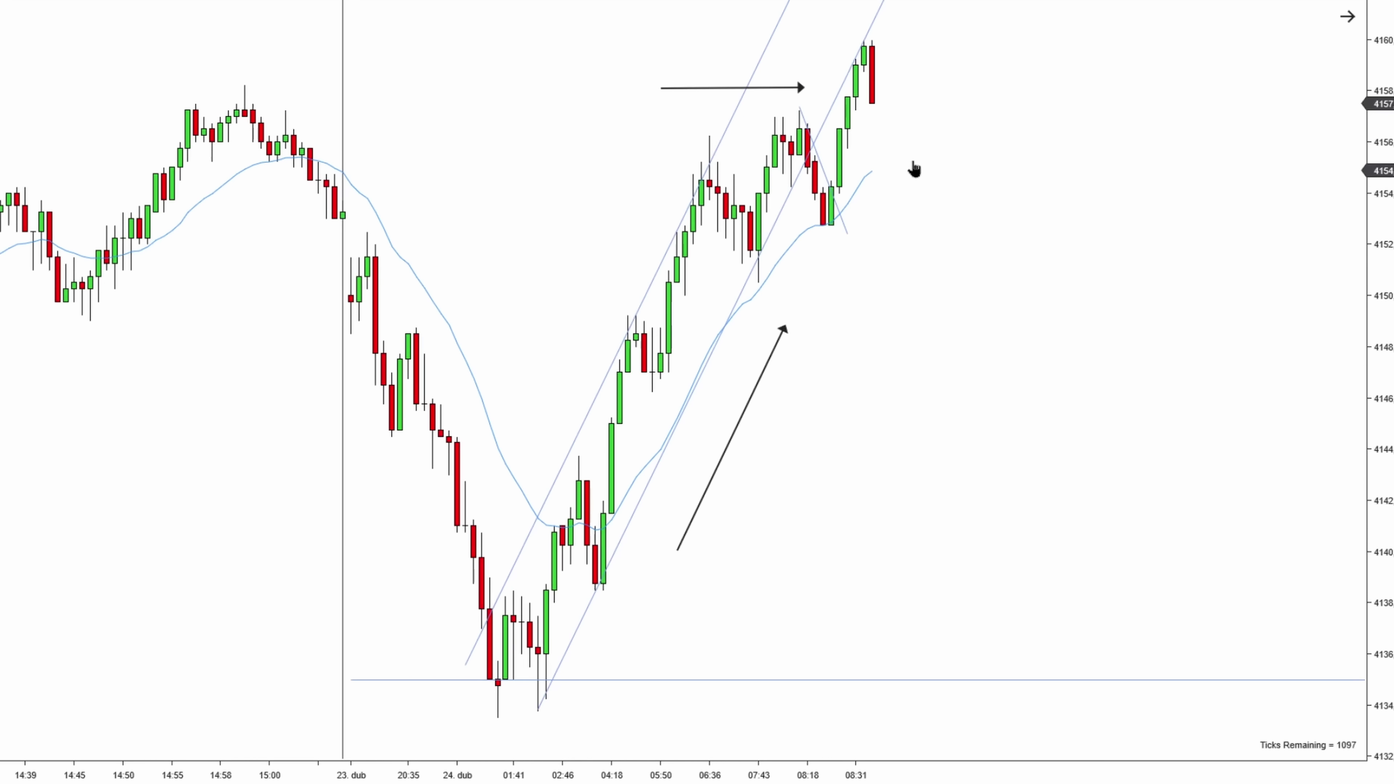
Step: Add the text label "NEW HIGH" and place it above the latest high, beside the horizontal arrow
click(939, 266)
text(NEW HIGH)
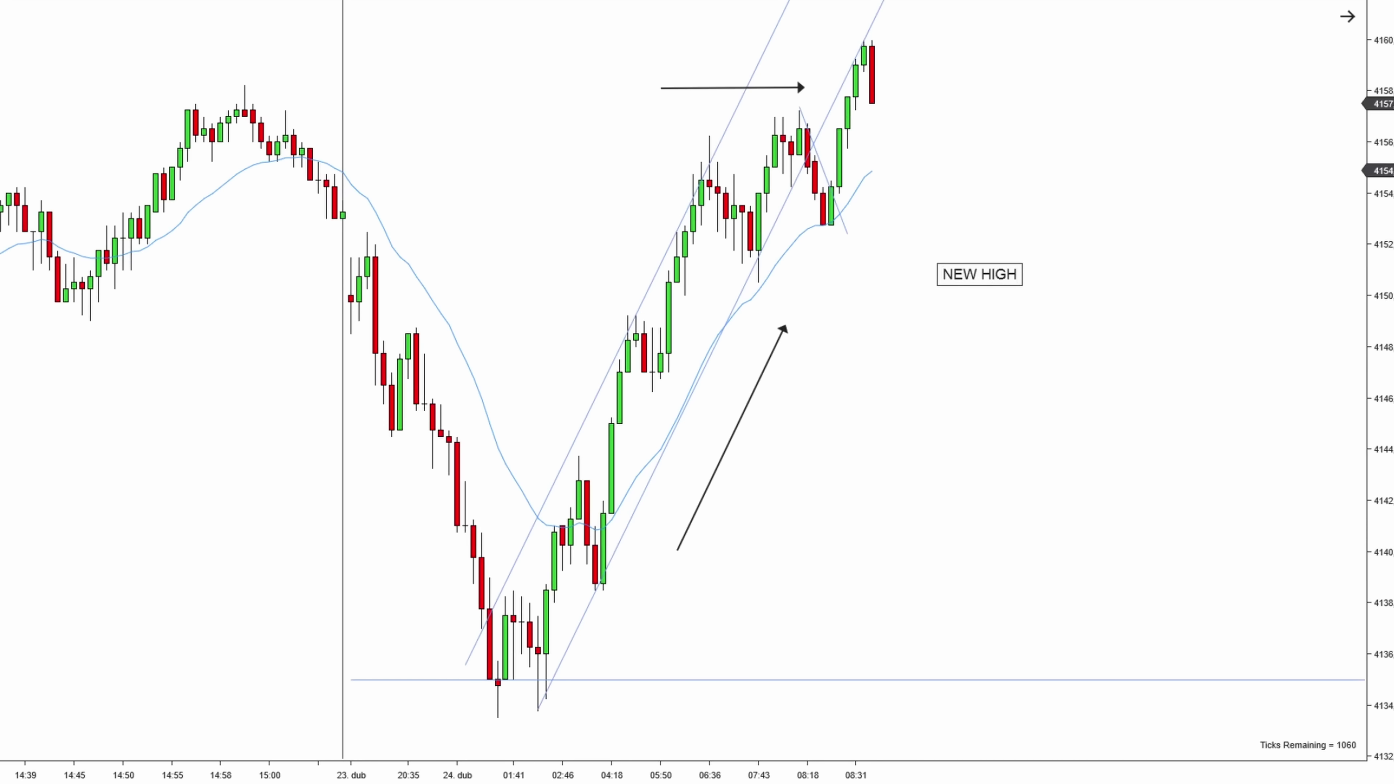
click(997, 203)
drag(1000, 273, 827, 44)
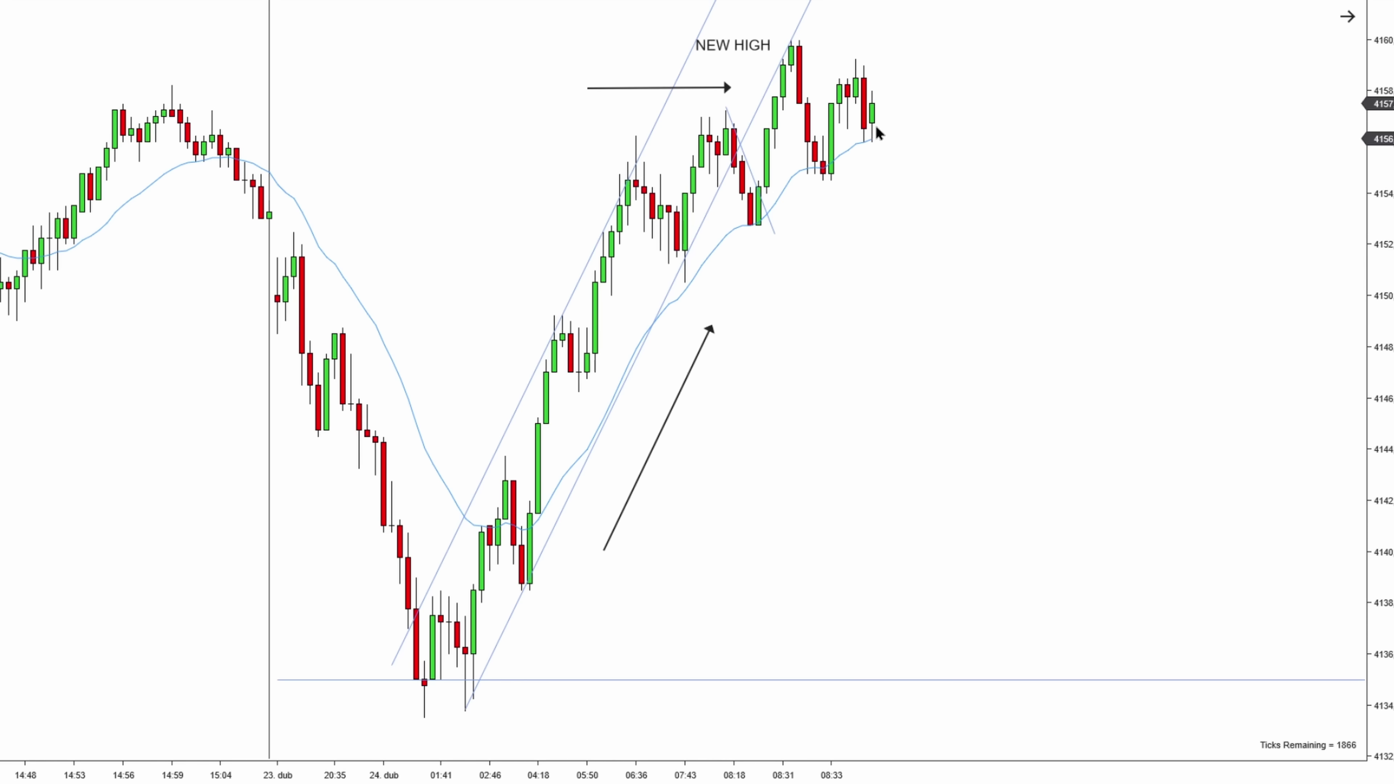
Step: Add the text label "F2ES" and position it just below the latest pullback low at the moving average
click(871, 159)
click(953, 130)
drag(896, 161, 879, 155)
drag(878, 162, 885, 171)
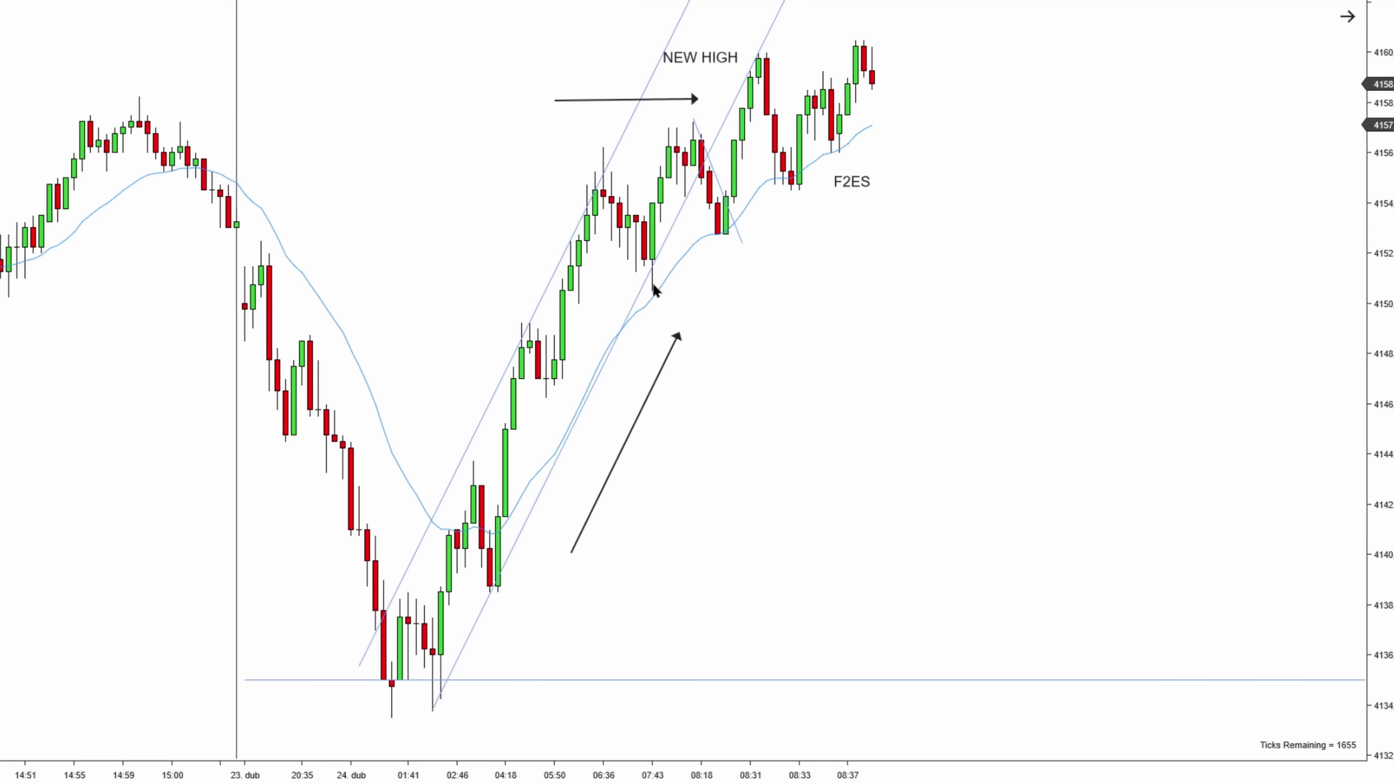
Step: Draw a rising trend line under the pullback lows with a parallel copy above the highs, and shift the F2ES label closer to its candle
mouse_move(652, 288)
mouse_down()
mouse_move(825, 193)
mouse_move(832, 159)
mouse_up()
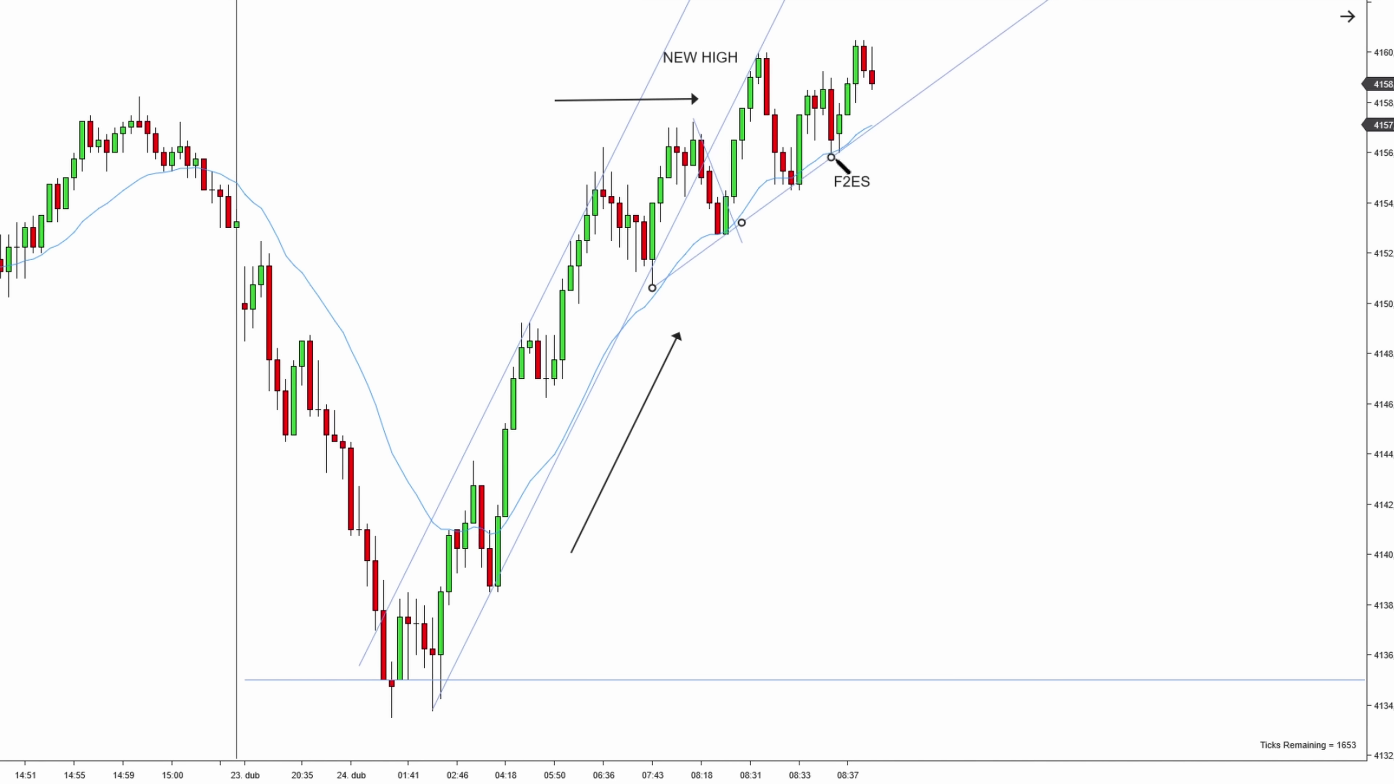
drag(776, 200, 701, 99)
click(730, 304)
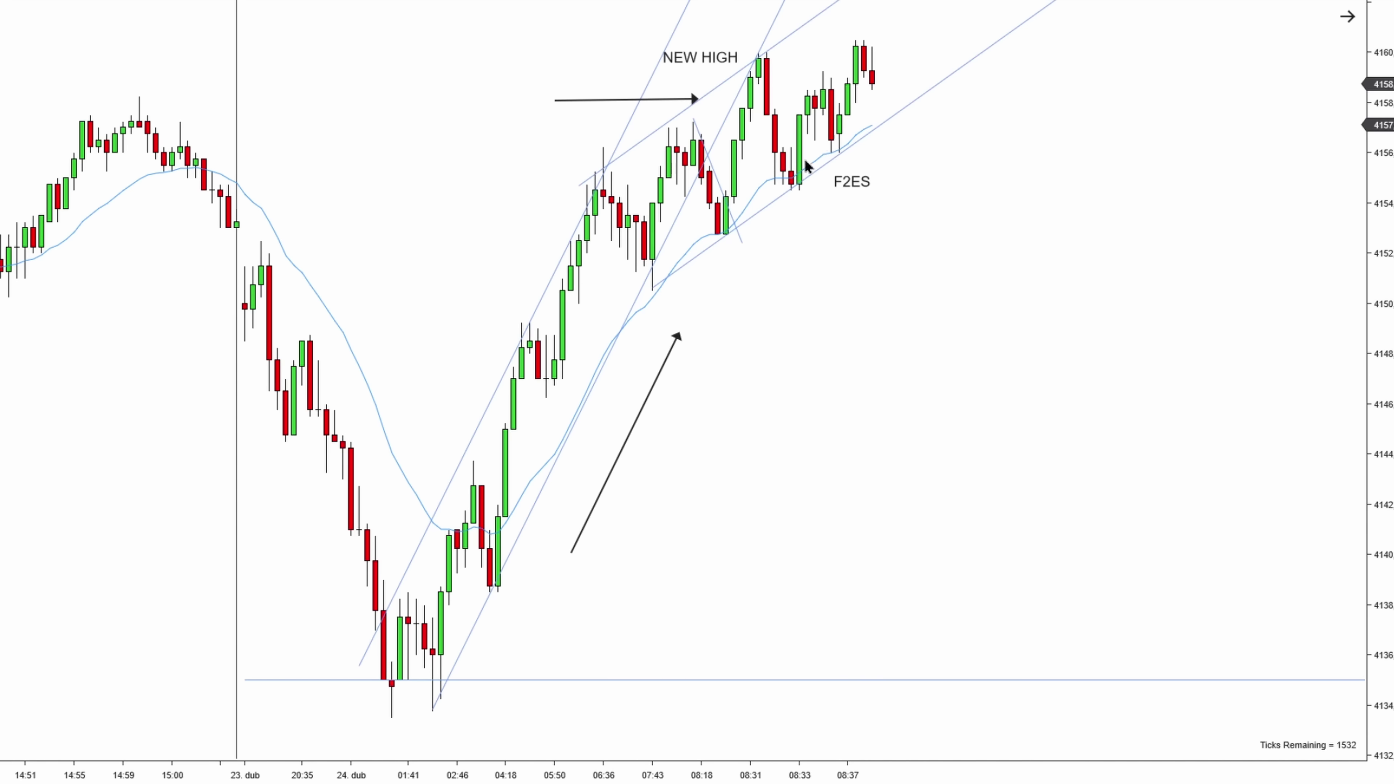
drag(866, 180, 861, 173)
click(942, 163)
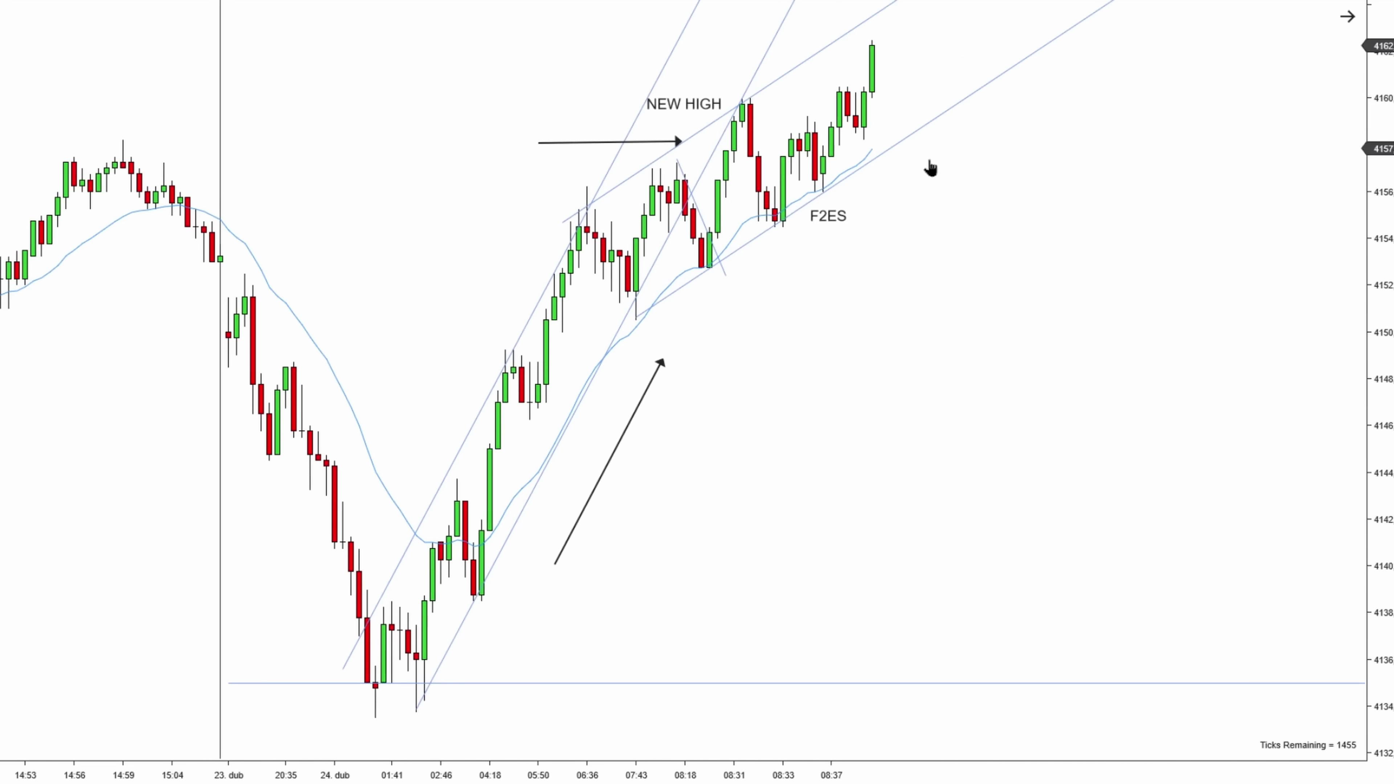
Step: Delete the NEW HIGH label above the horizontal arrow
click(670, 107)
key(Delete)
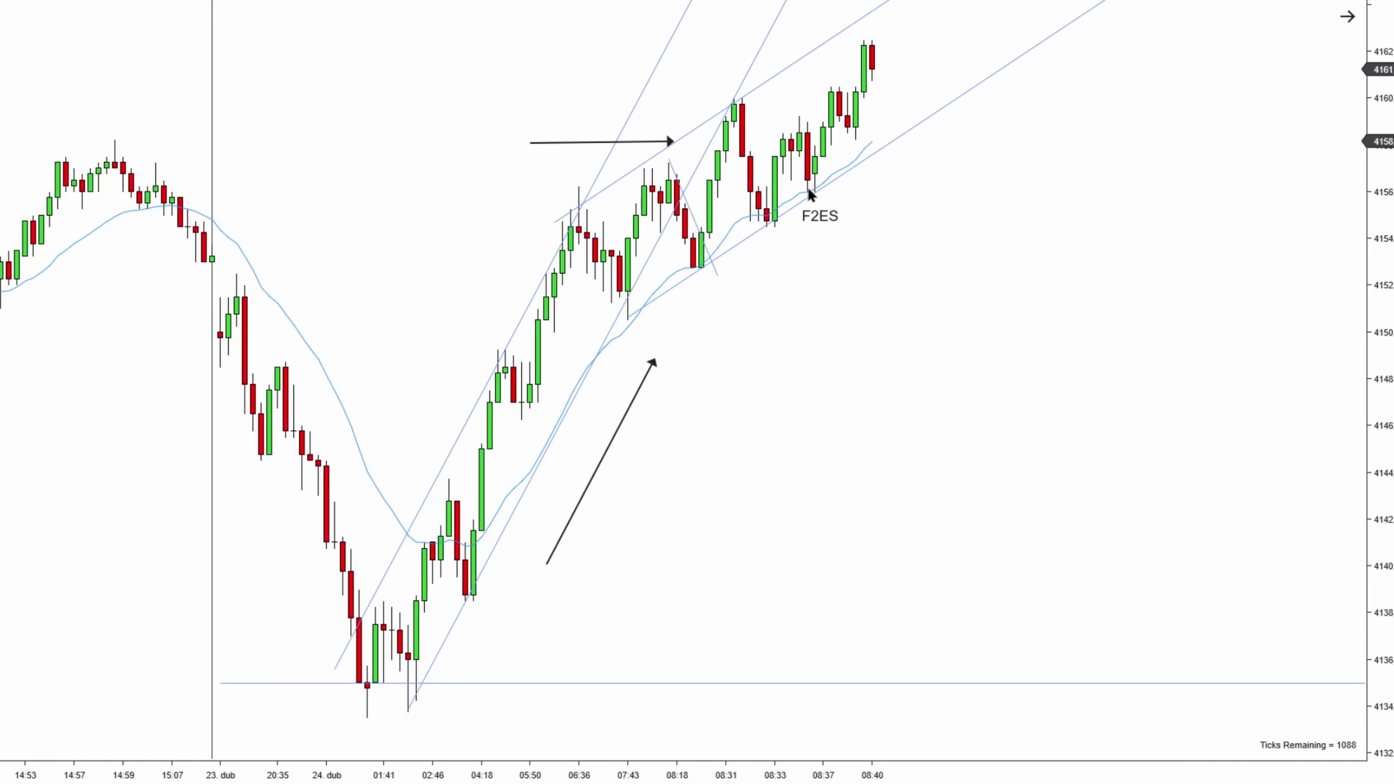
Step: Lower the F2ES label slightly and add an upward arrow from it to the pullback low
click(817, 216)
mouse_move(817, 216)
mouse_down()
mouse_move(817, 249)
mouse_move(816, 199)
mouse_up()
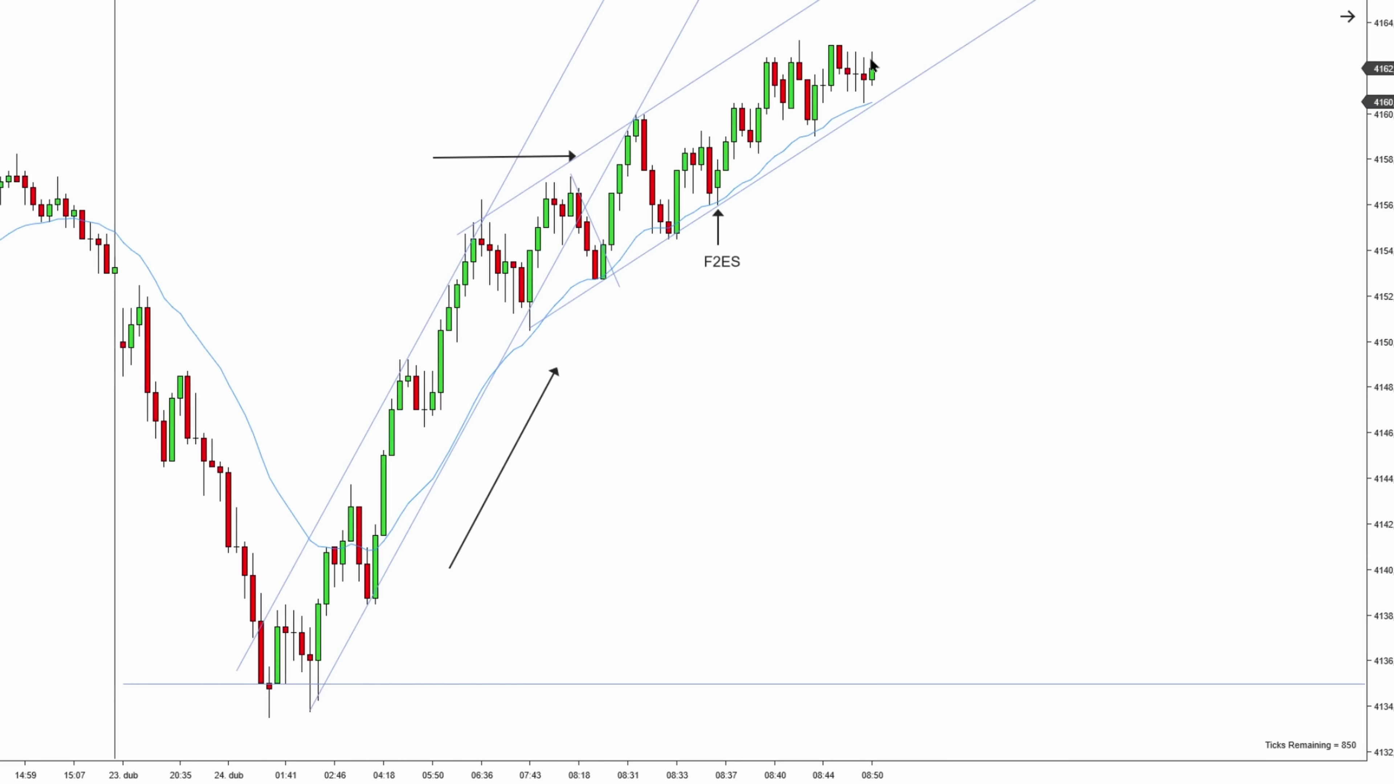
Step: Draw two horizontal lines bounding the sideways range, at about 4163 and about 4160
mouse_move(758, 46)
mouse_down()
mouse_move(995, 45)
mouse_move(944, 119)
mouse_up()
click(994, 45)
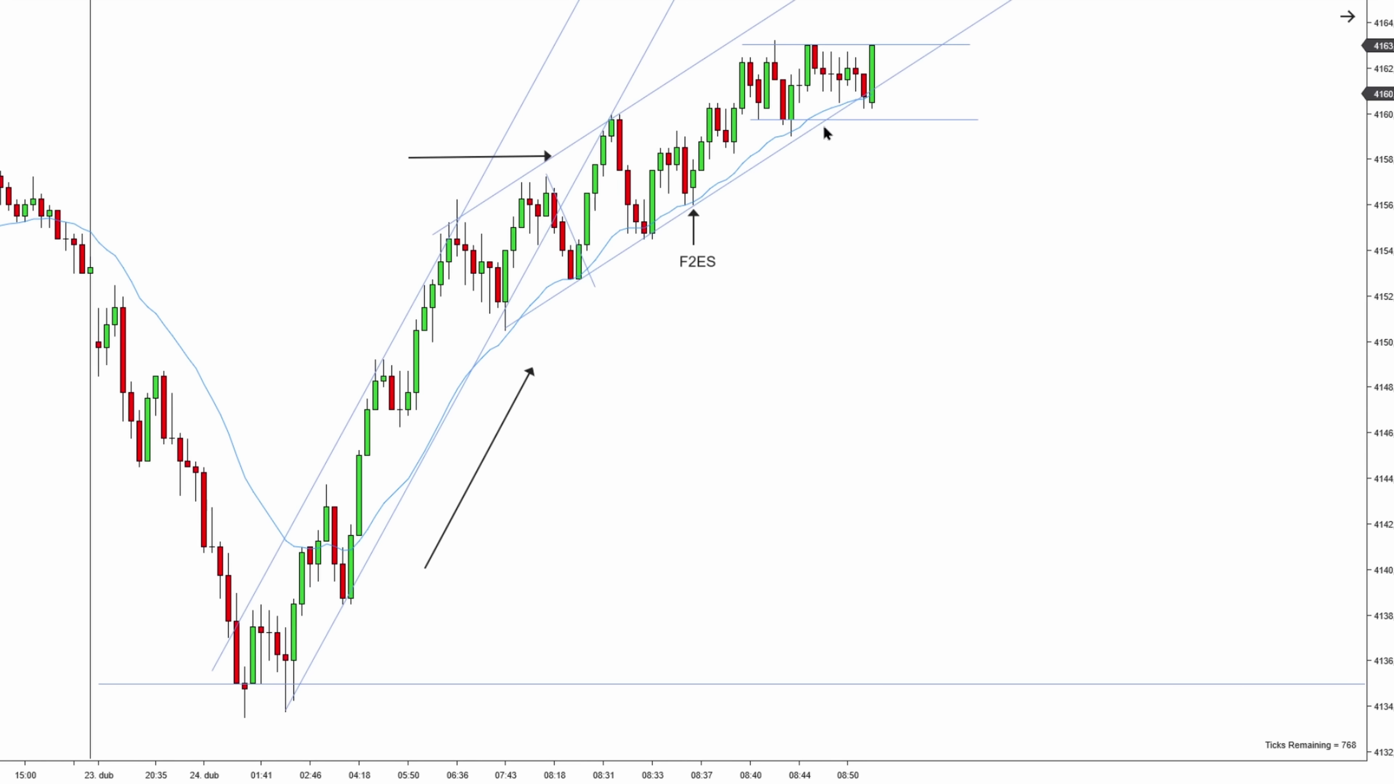
Step: Re-anchor the rising channel's lower line at the F2ES low and replace its upper line with a parallel copy through the highs
click(805, 138)
drag(687, 211, 686, 209)
click(796, 225)
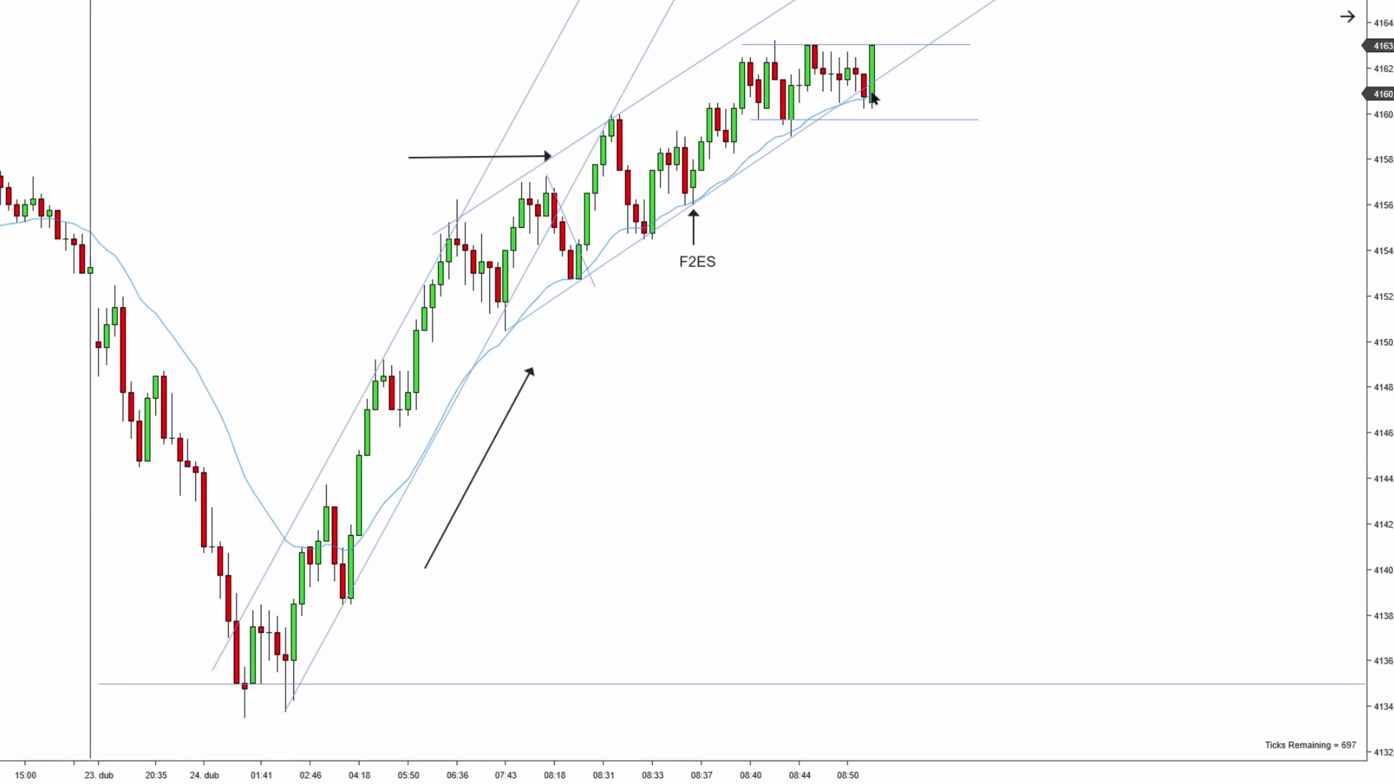
click(720, 55)
key(Delete)
click(633, 244)
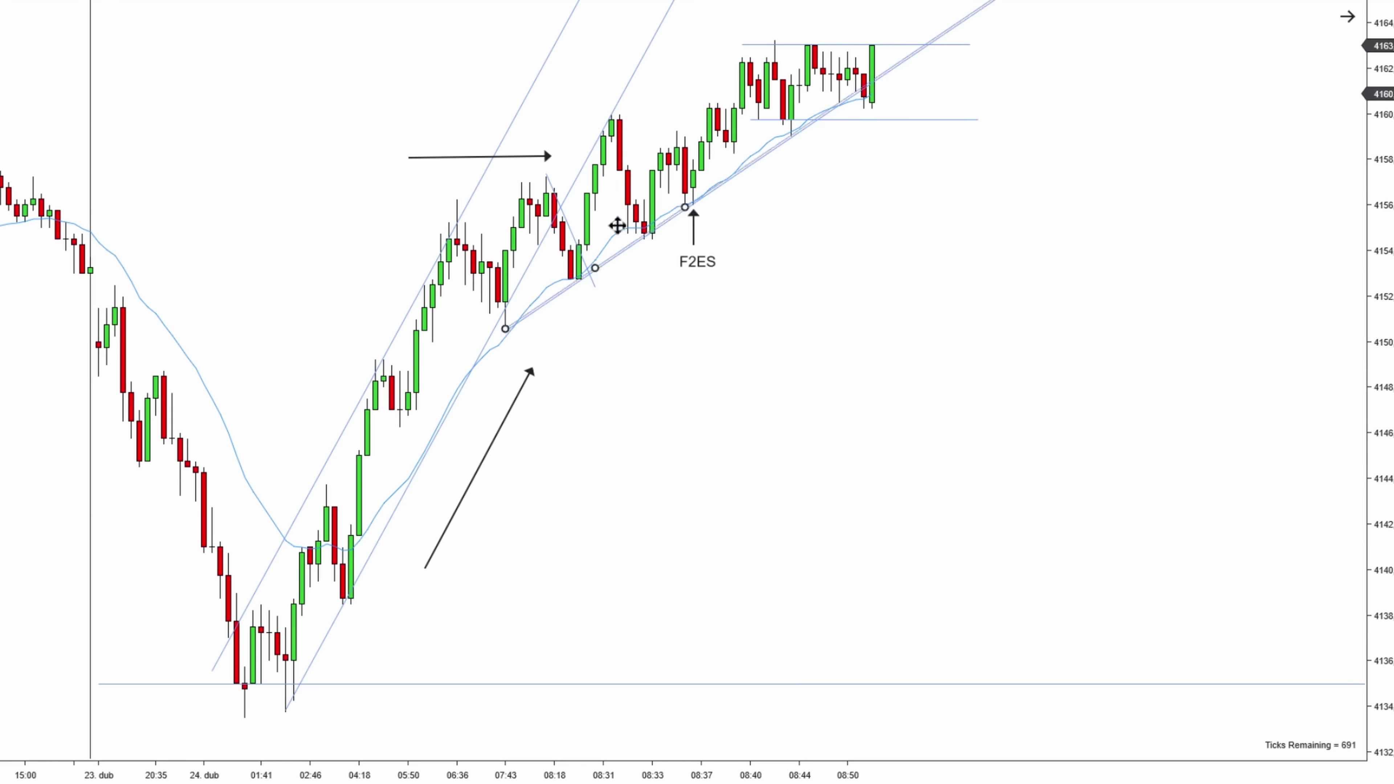
drag(617, 225, 554, 132)
click(877, 168)
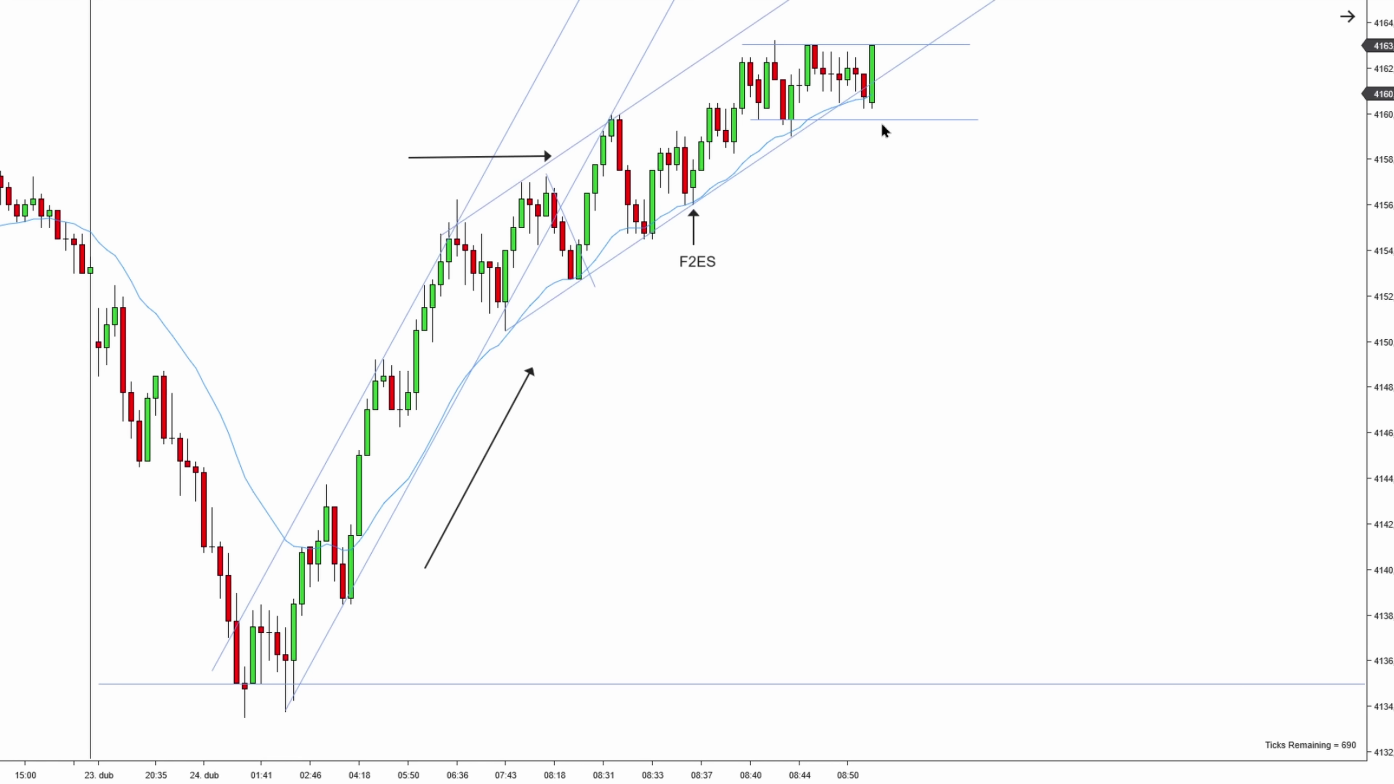
Step: Adjust the horizontal range lines, raising the lower one slightly to about 4160.2
mouse_move(851, 44)
mouse_down()
mouse_move(850, 30)
mouse_move(873, 44)
mouse_up()
click(874, 55)
click(865, 51)
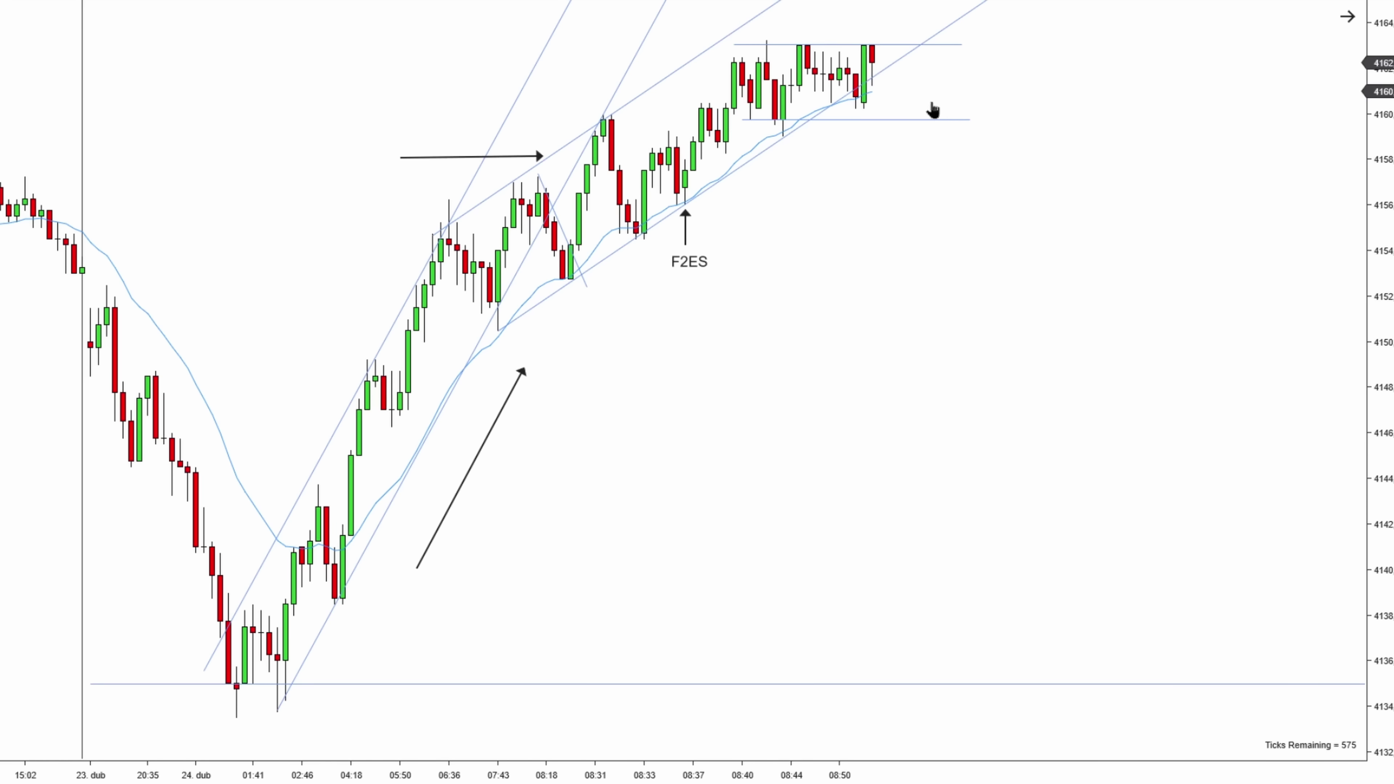
drag(928, 118, 893, 109)
click(916, 143)
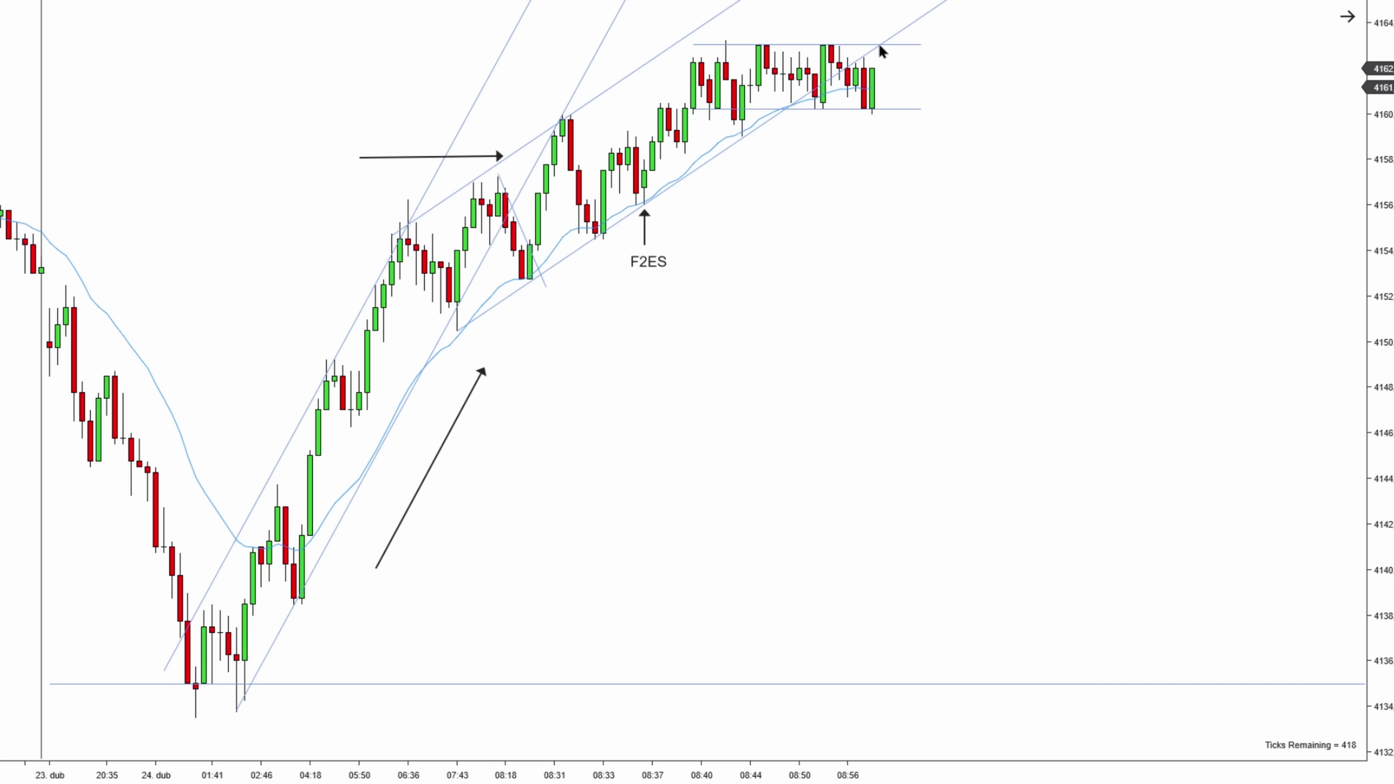
Step: Draw a short descending trend line from the range's last high and a horizontal line at about 4158 under the new lows
drag(880, 44, 921, 67)
key(Delete)
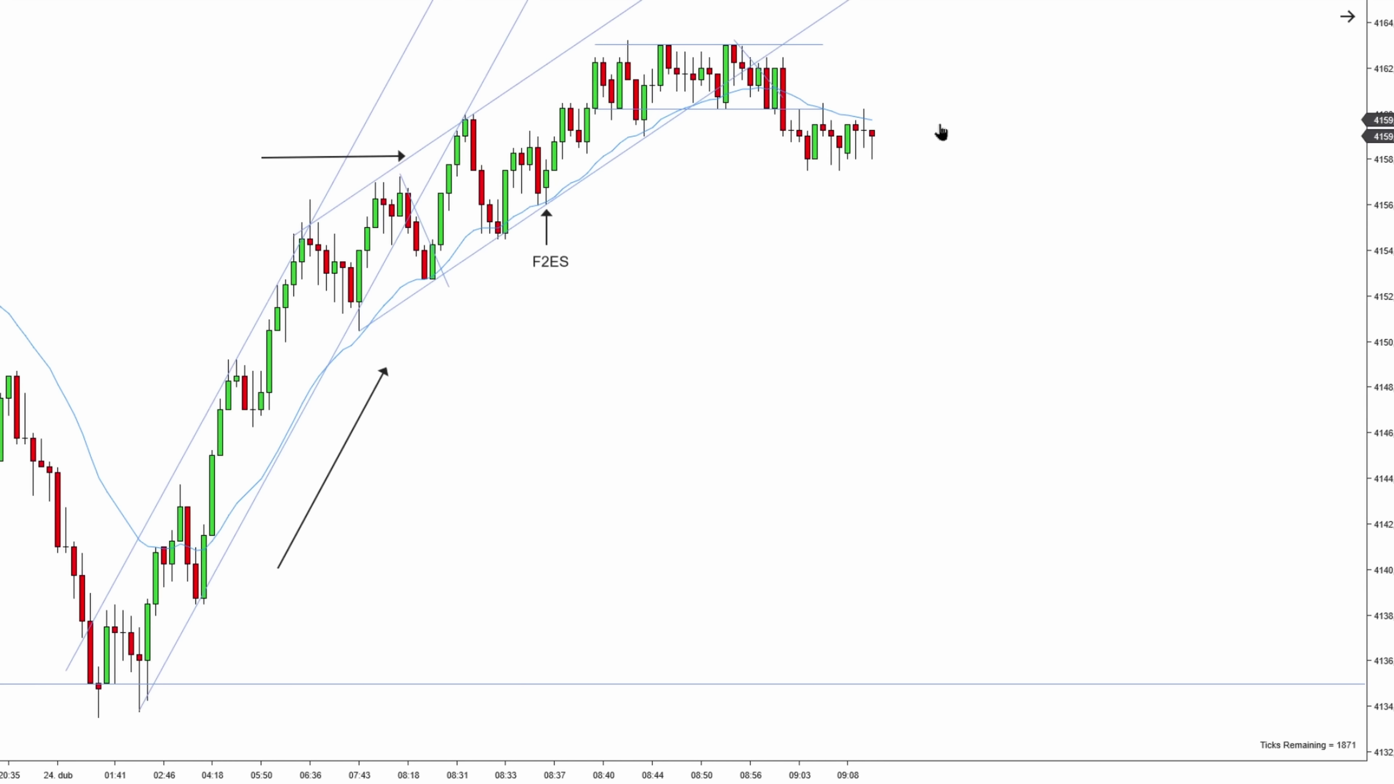
drag(783, 160, 1256, 160)
drag(1167, 160, 973, 162)
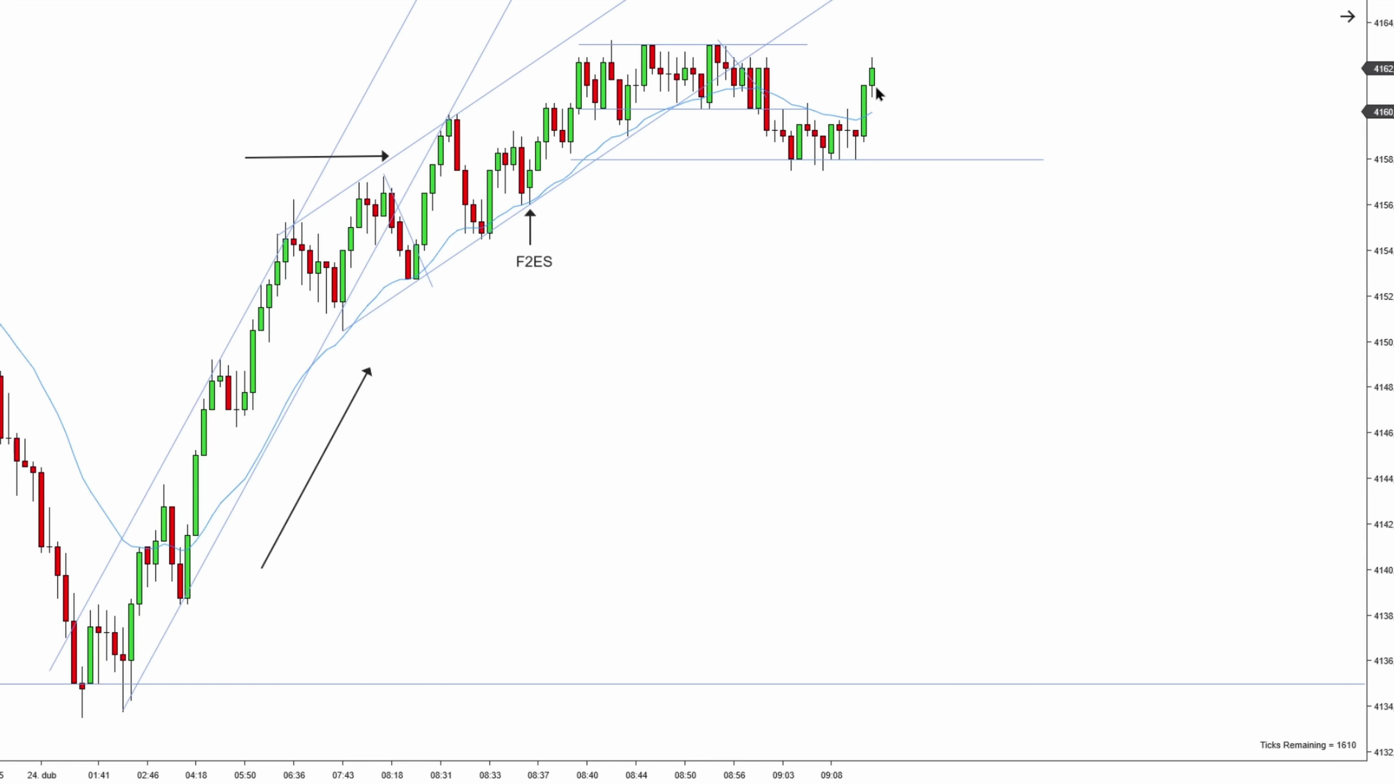
Step: Draw a horizontal arrow above the range highs and add the label "NEW HIGH" at its tip, above the latest high
drag(637, 21, 844, 24)
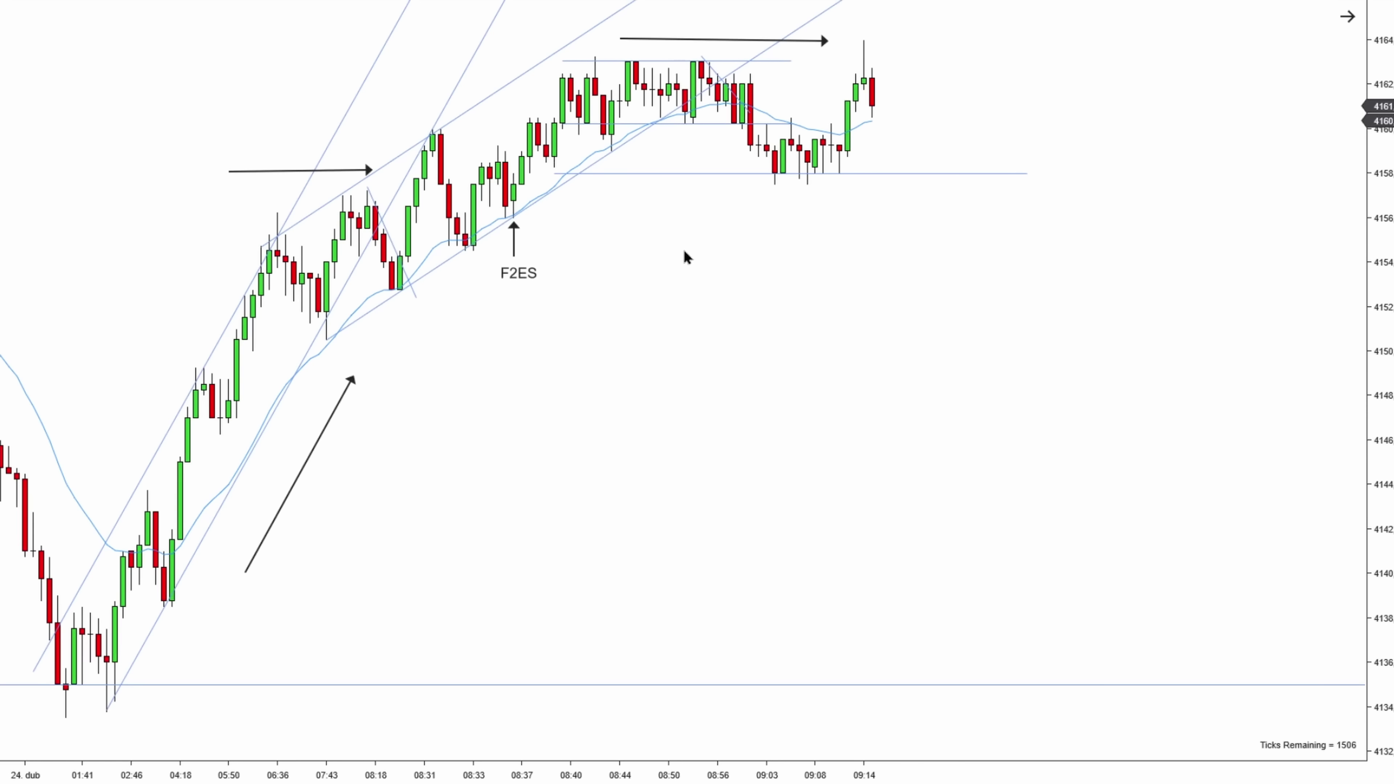
click(713, 331)
text(NEW HIGH)
drag(787, 325, 902, 30)
Step: Replace the short upper range line with a copy of the 4158 line placed at about 4163
click(781, 61)
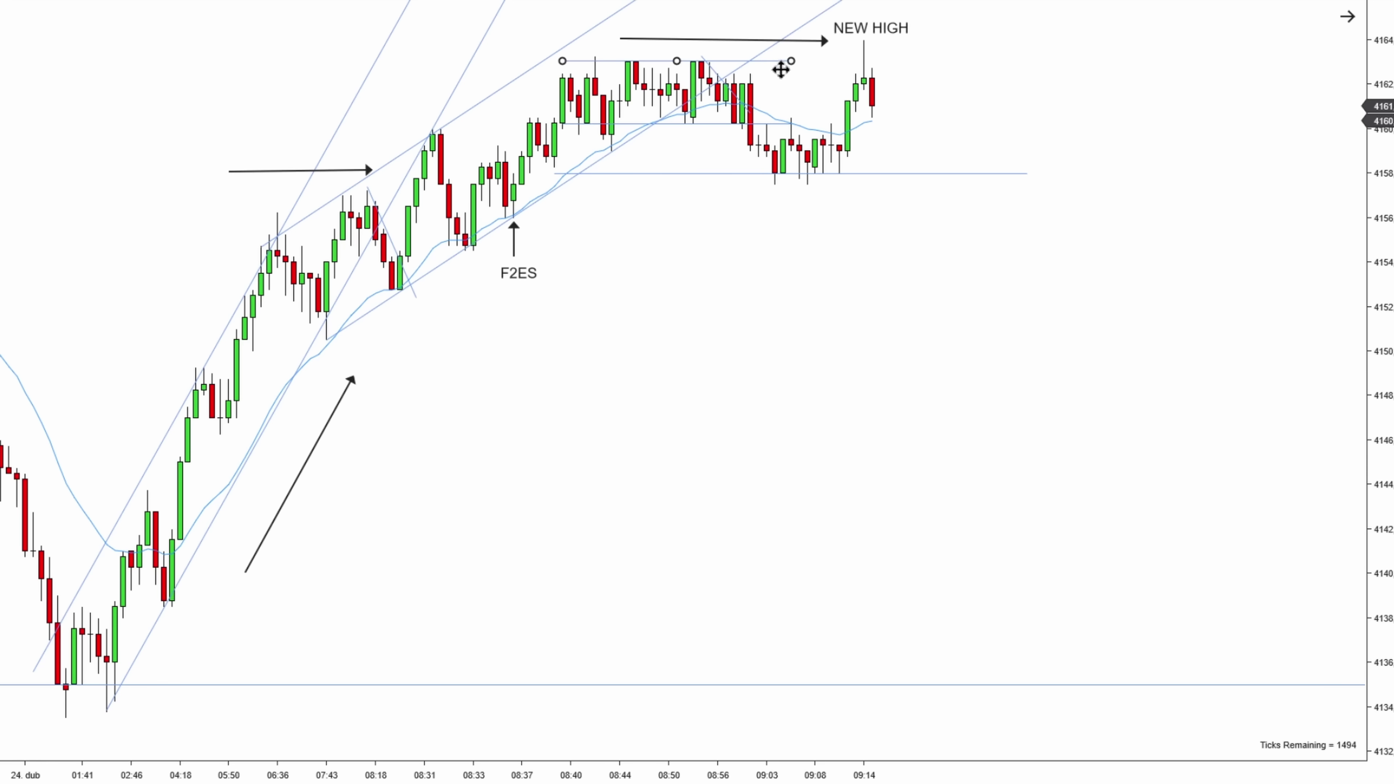
key(Delete)
click(913, 174)
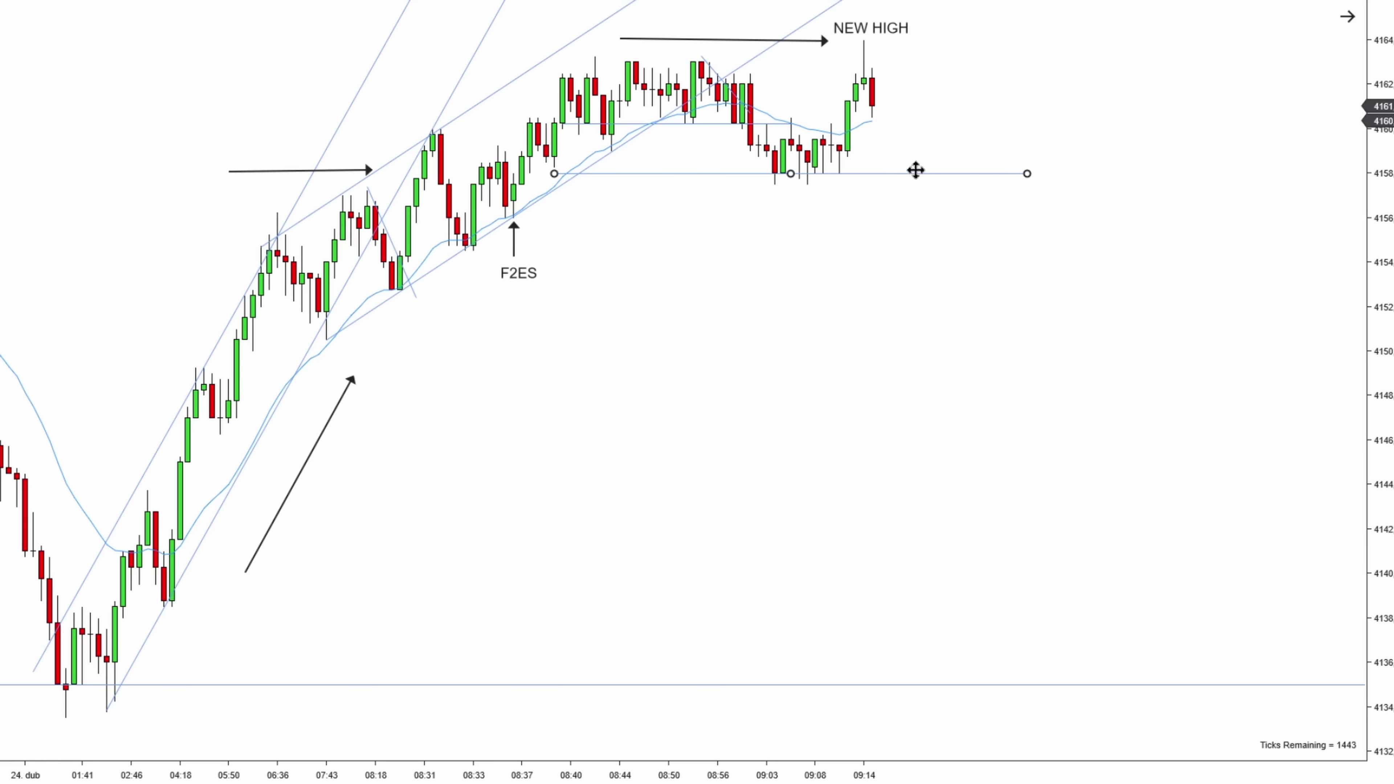
drag(925, 174, 936, 60)
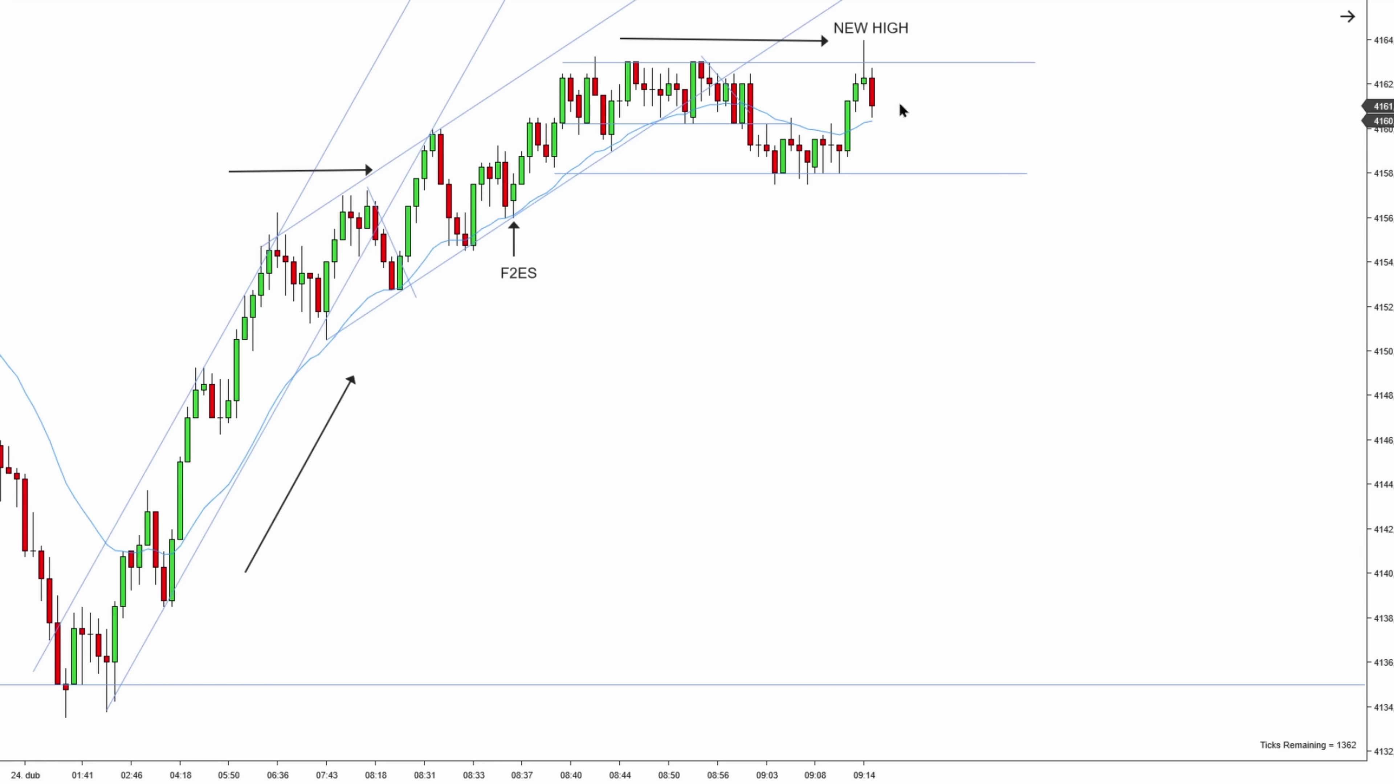
drag(882, 173, 898, 177)
click(956, 148)
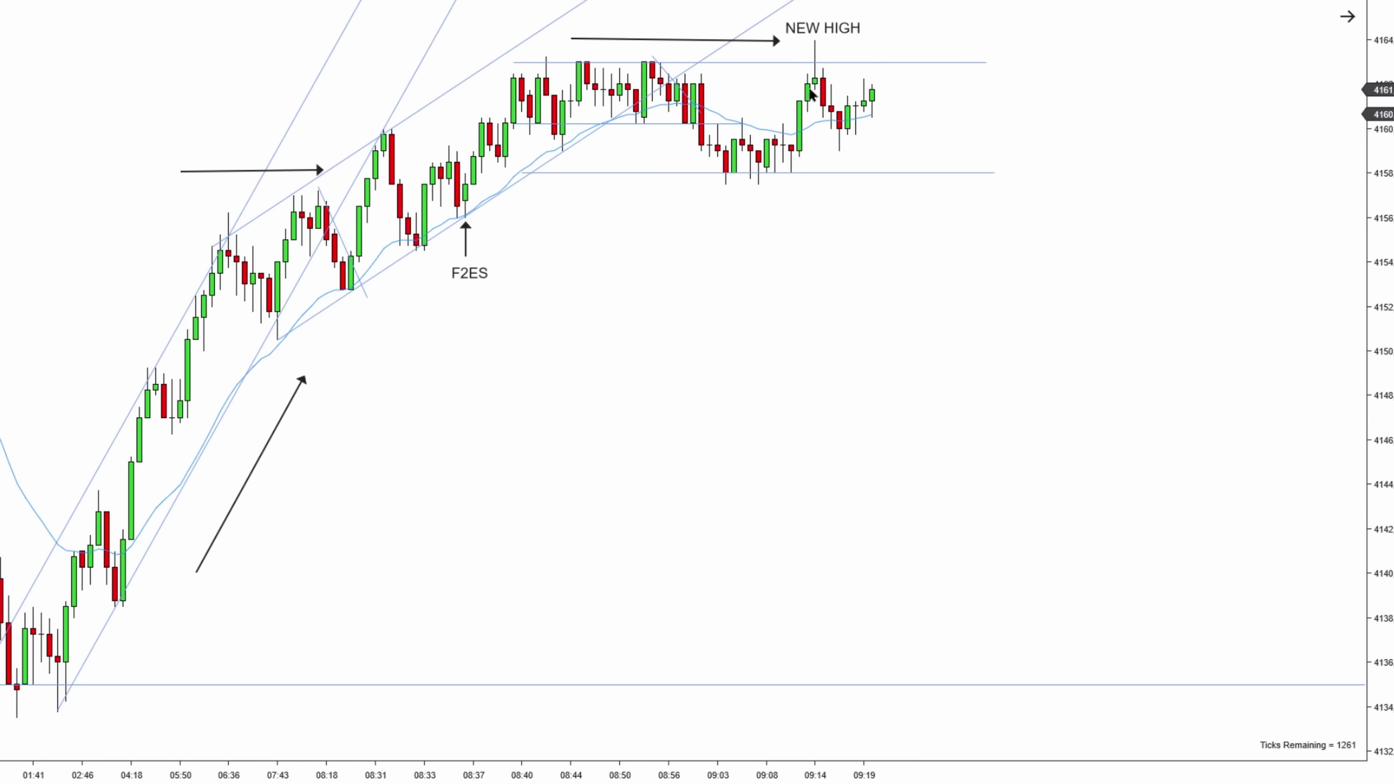
Step: Add the text label "2EL F2ES" and place it just below the latest pullback candles
click(898, 143)
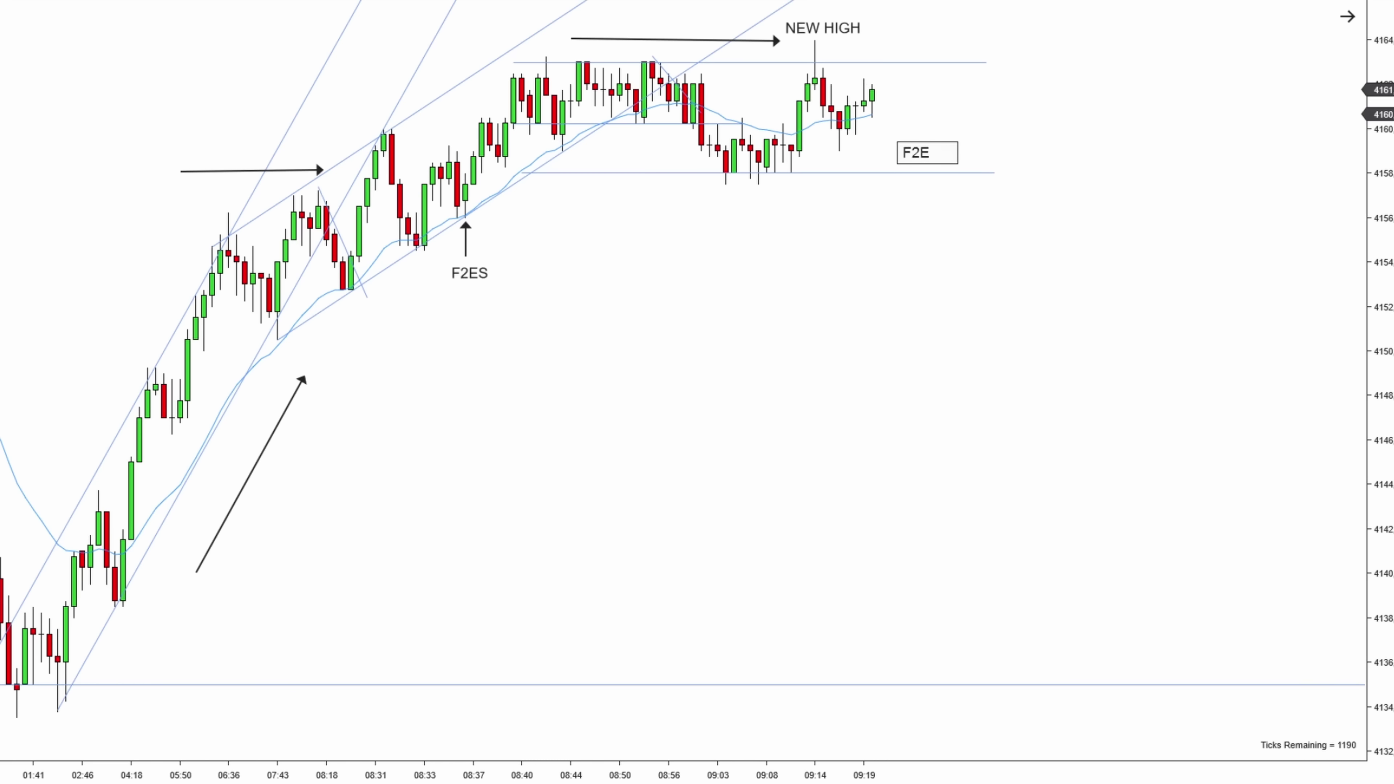
key(BackSpace)
key(BackSpace)
key(BackSpace)
text(2EL F2ES)
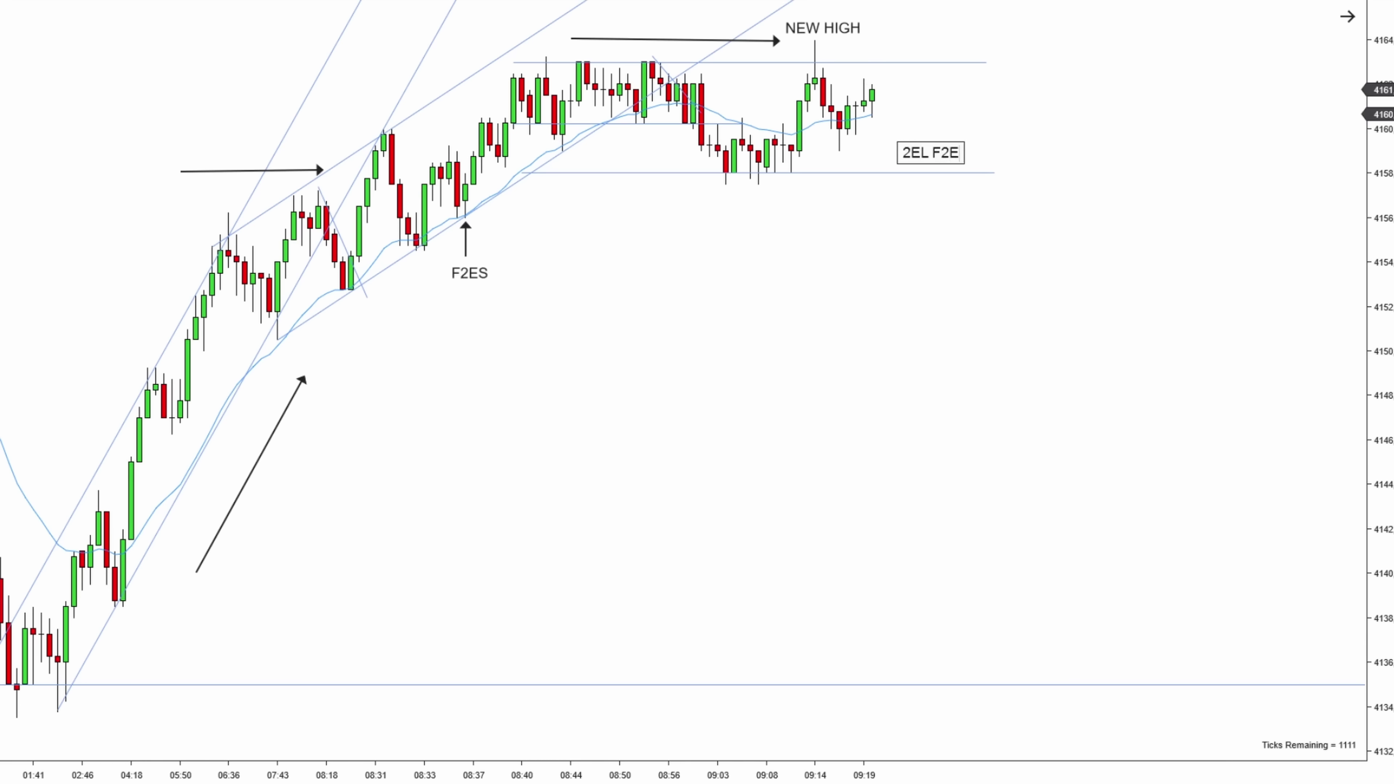
click(928, 156)
drag(928, 155, 887, 136)
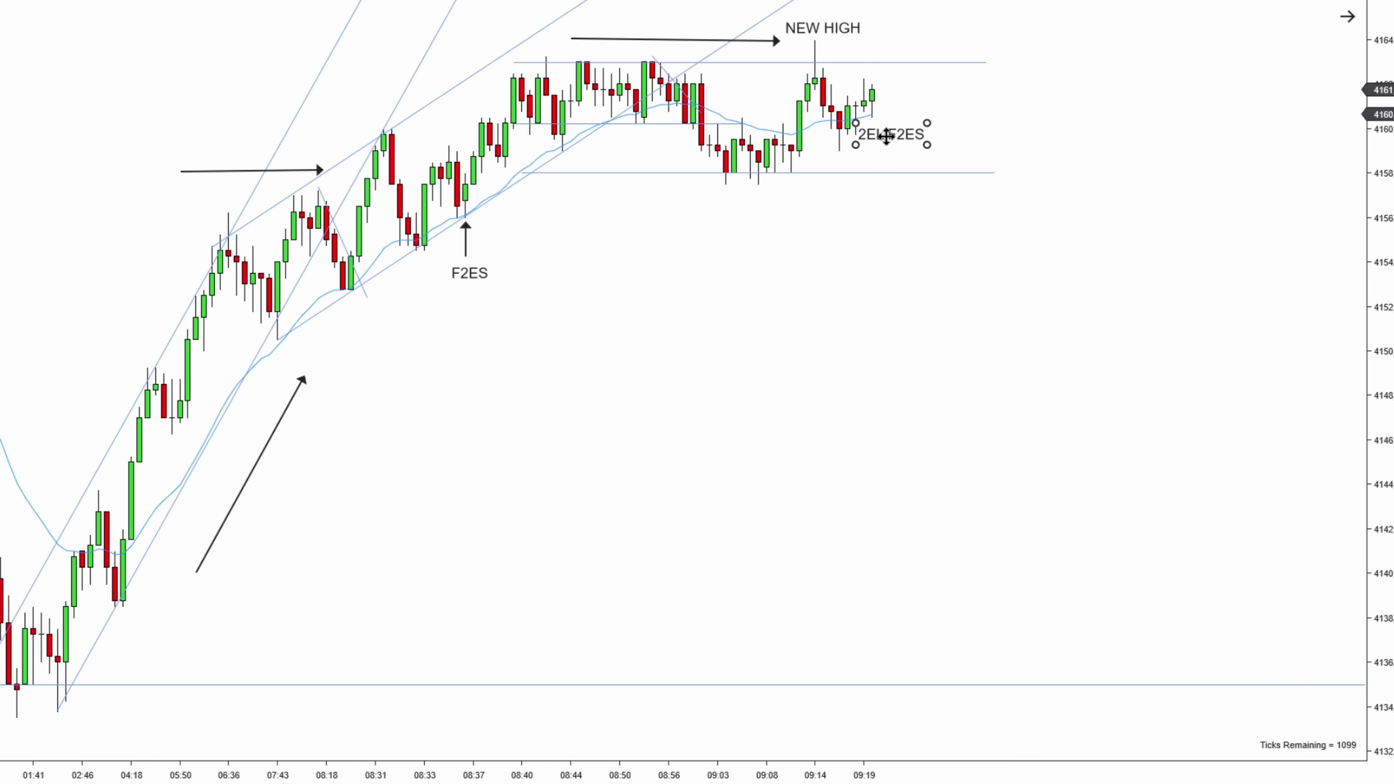
click(893, 104)
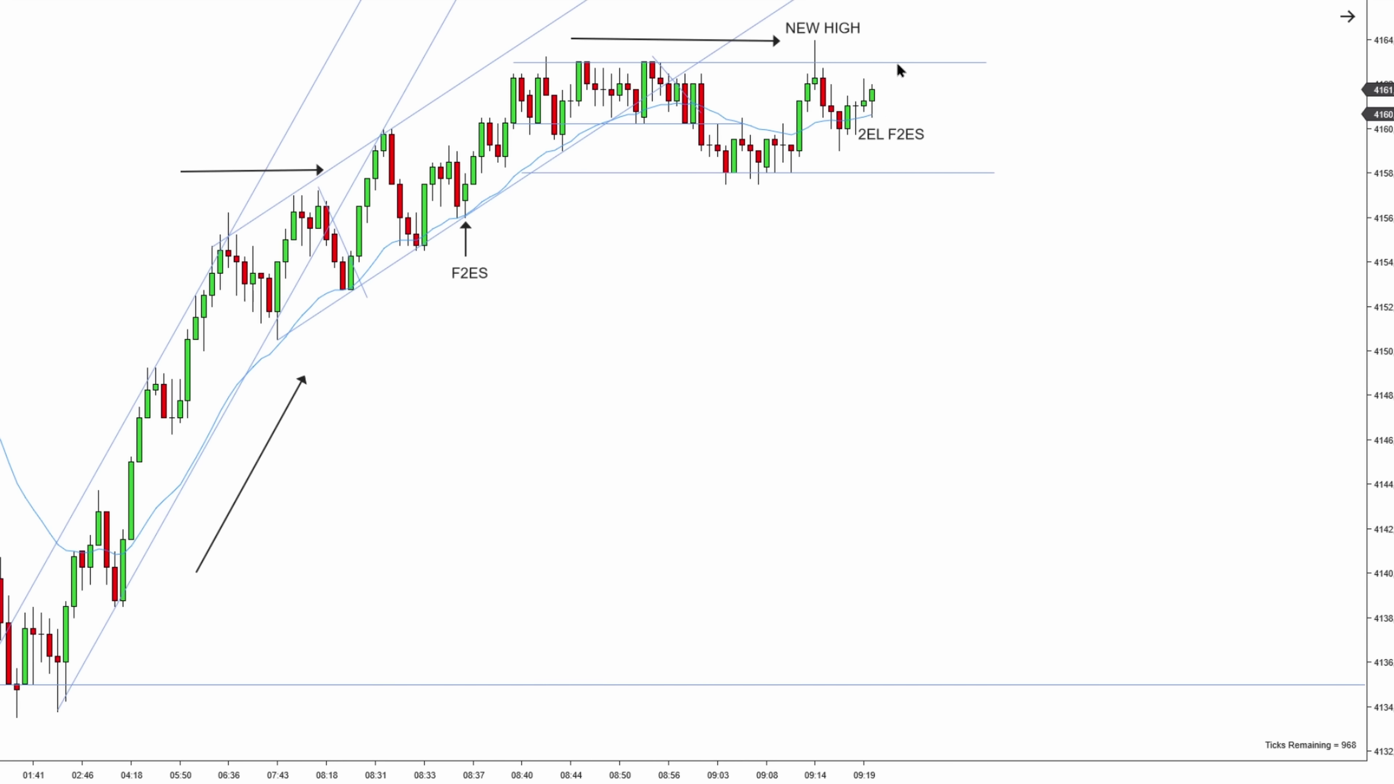
Step: Nudge the upper range line up slightly to fit the highs, and lower the 2EL F2ES label a little
click(778, 62)
drag(779, 62, 779, 61)
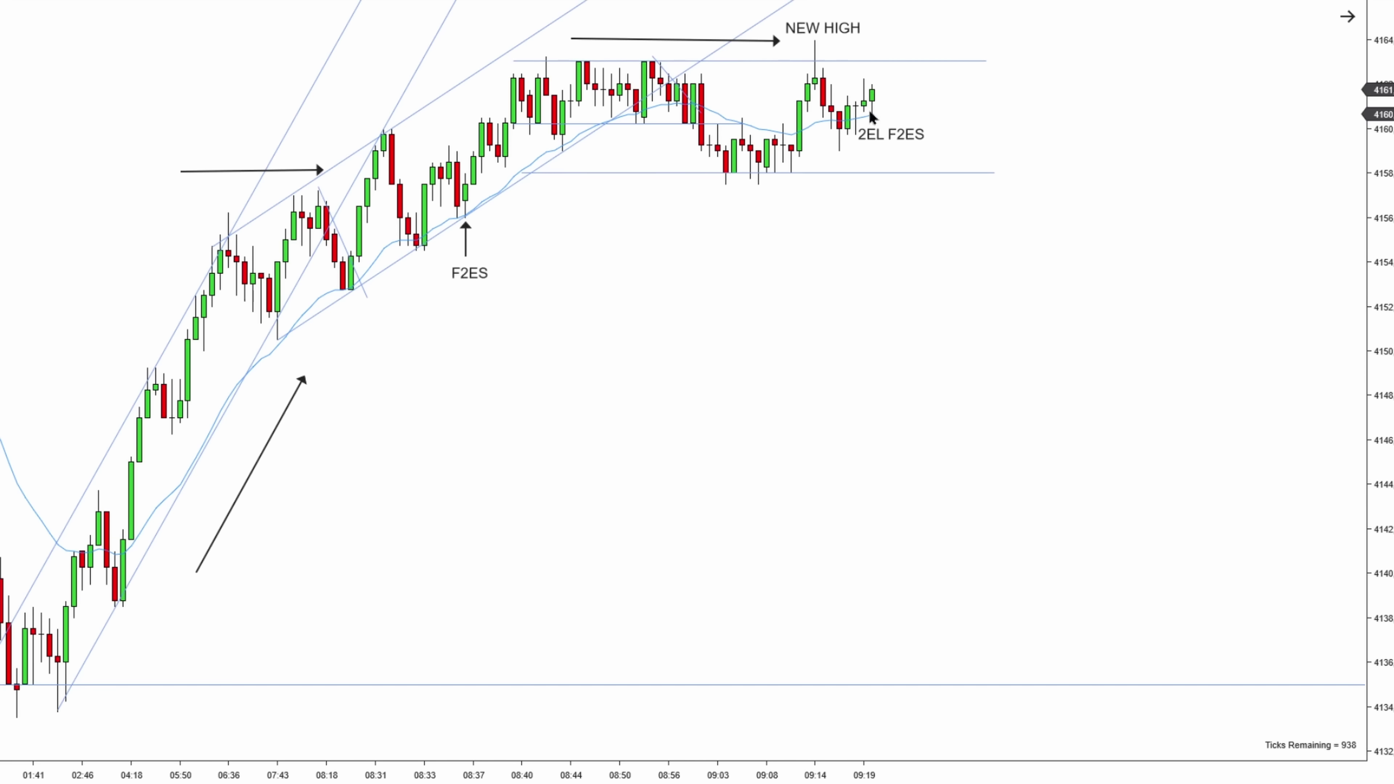
drag(871, 113, 881, 133)
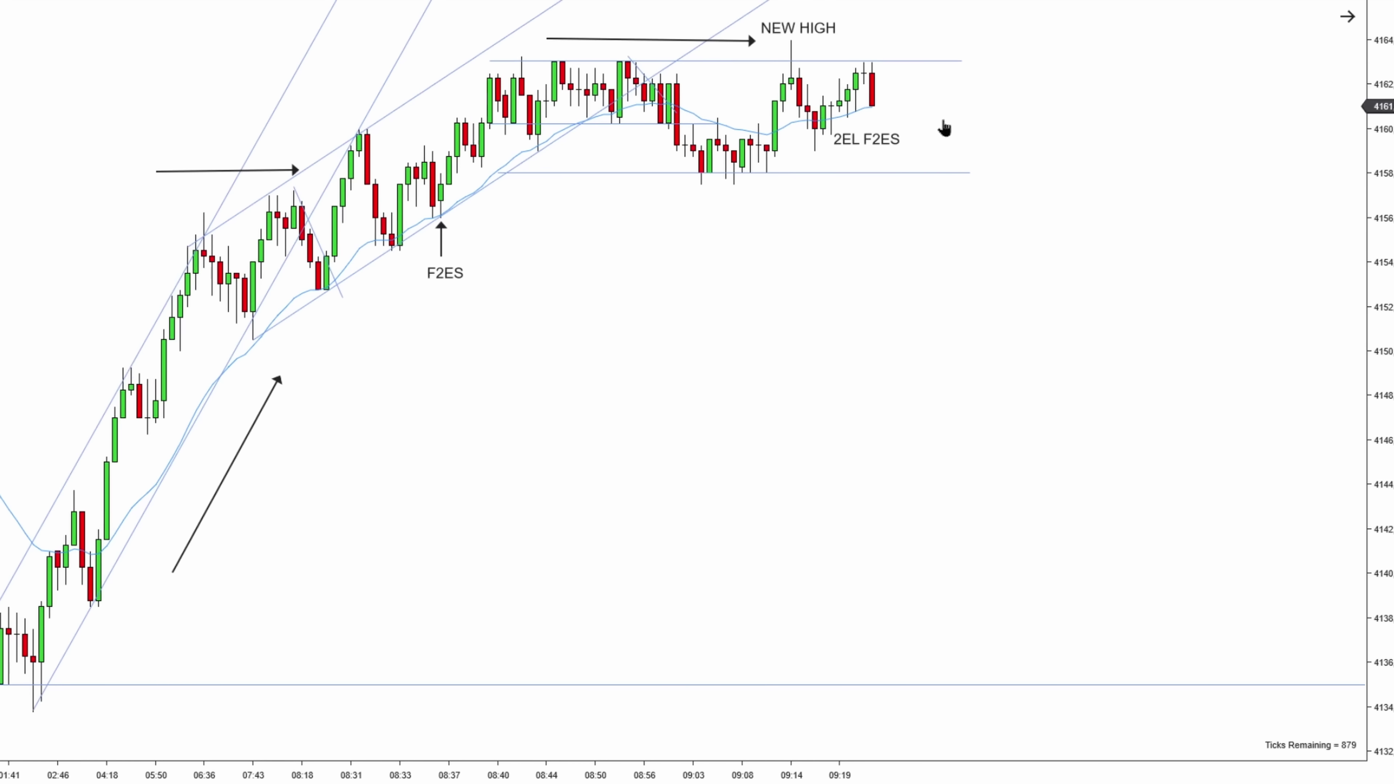
Step: Draw a short horizontal line under the latest pullback lows, just above the 2EL F2ES label, and fine-tune its position
click(832, 120)
click(928, 120)
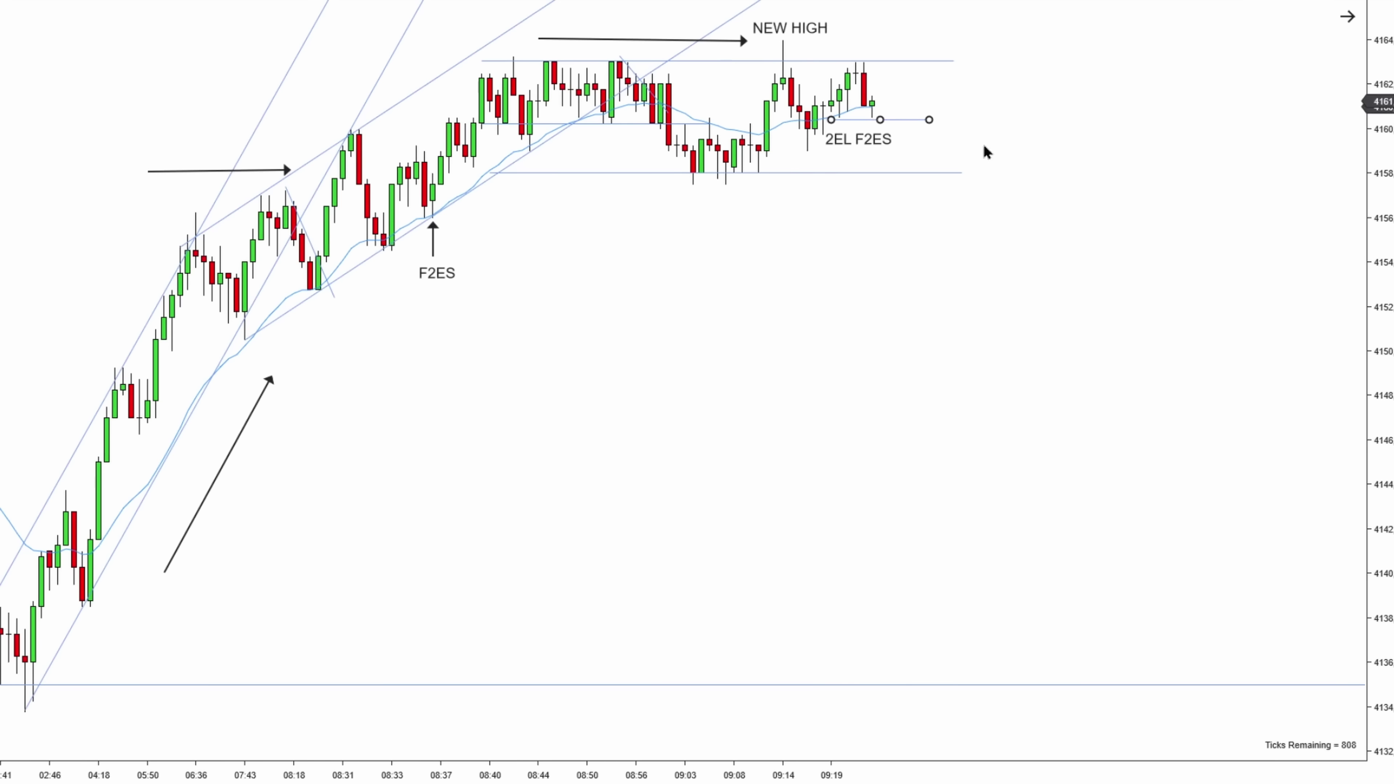
click(841, 102)
click(875, 121)
drag(929, 120, 921, 121)
drag(873, 121, 874, 122)
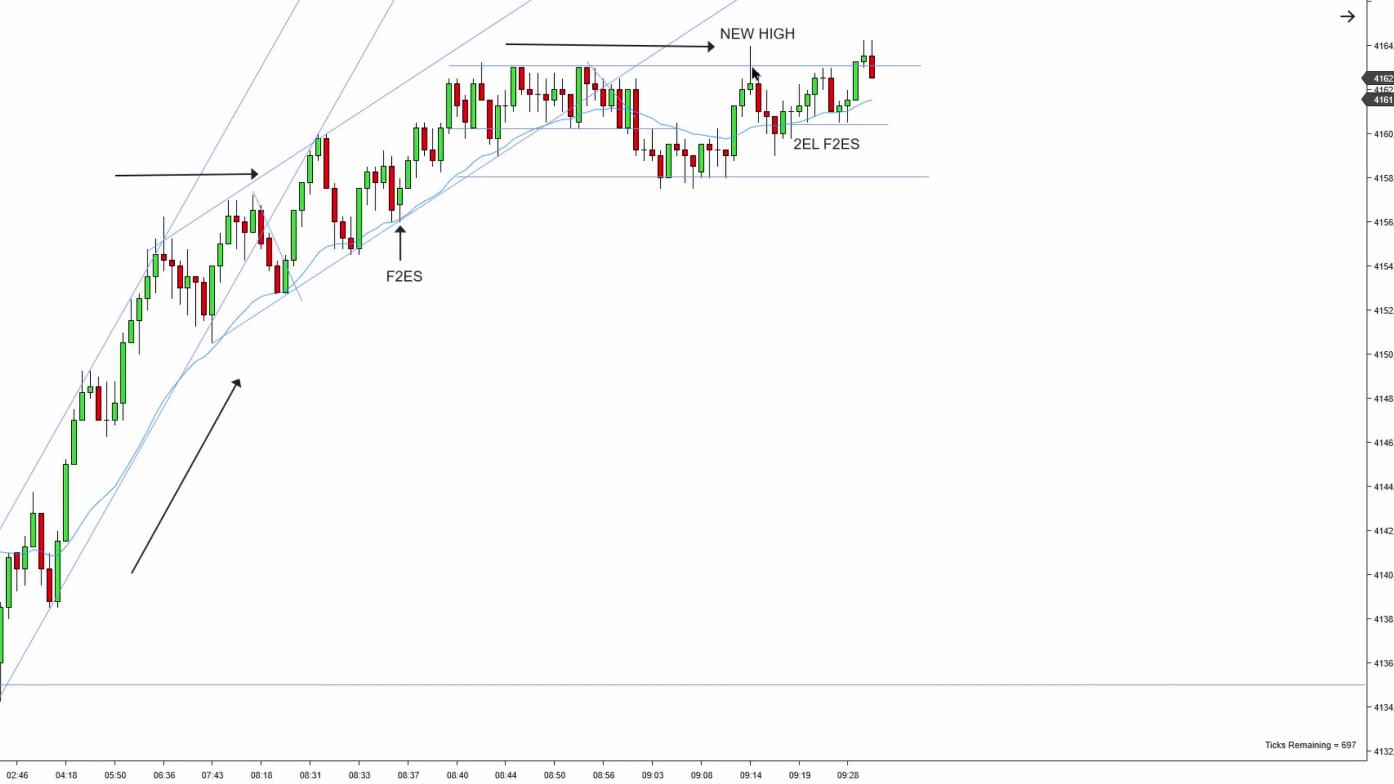
Step: Delete the short horizontal line above the 2EL F2ES label
click(869, 124)
key(Delete)
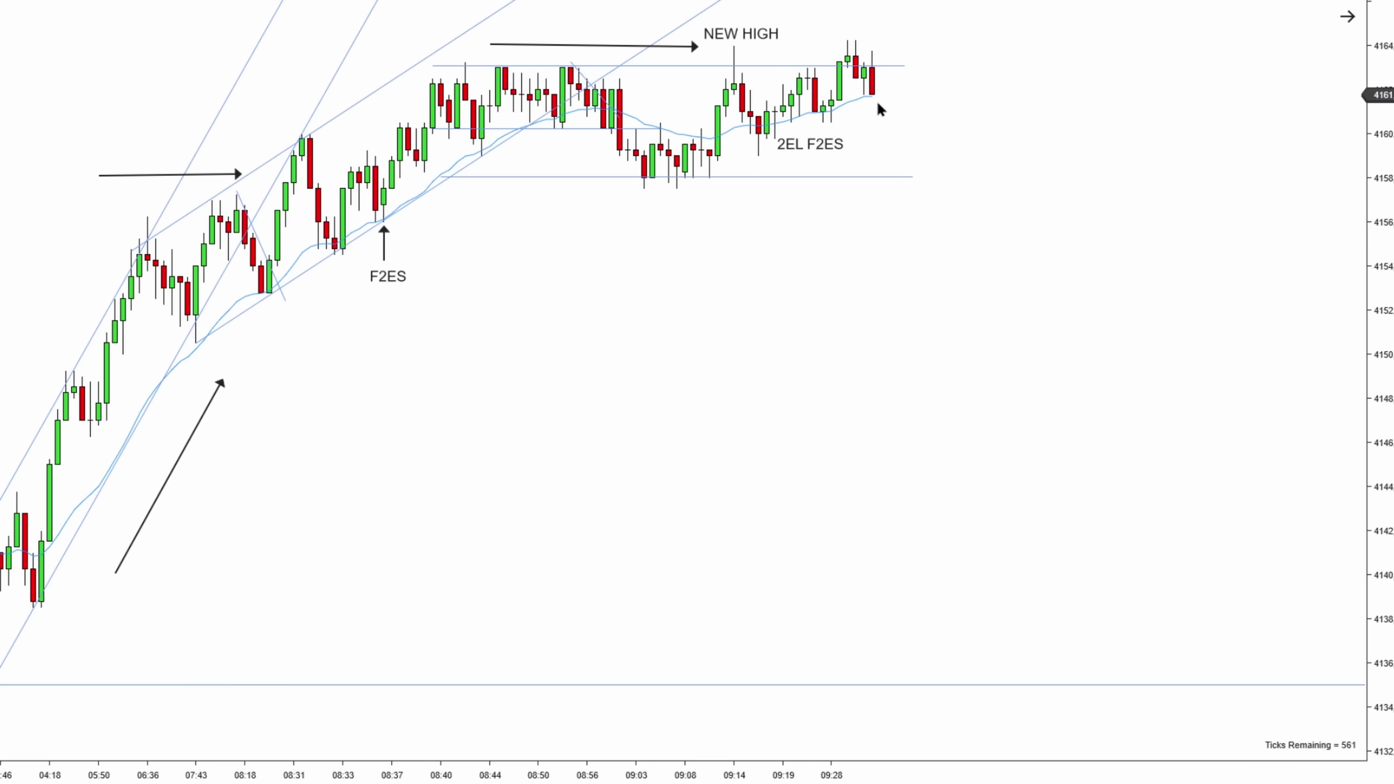
Step: Mark the latest lower high with a red down arrow and add the label "LH" beside it
click(874, 49)
click(922, 40)
text(LH)
click(993, 68)
drag(935, 47, 893, 35)
click(967, 55)
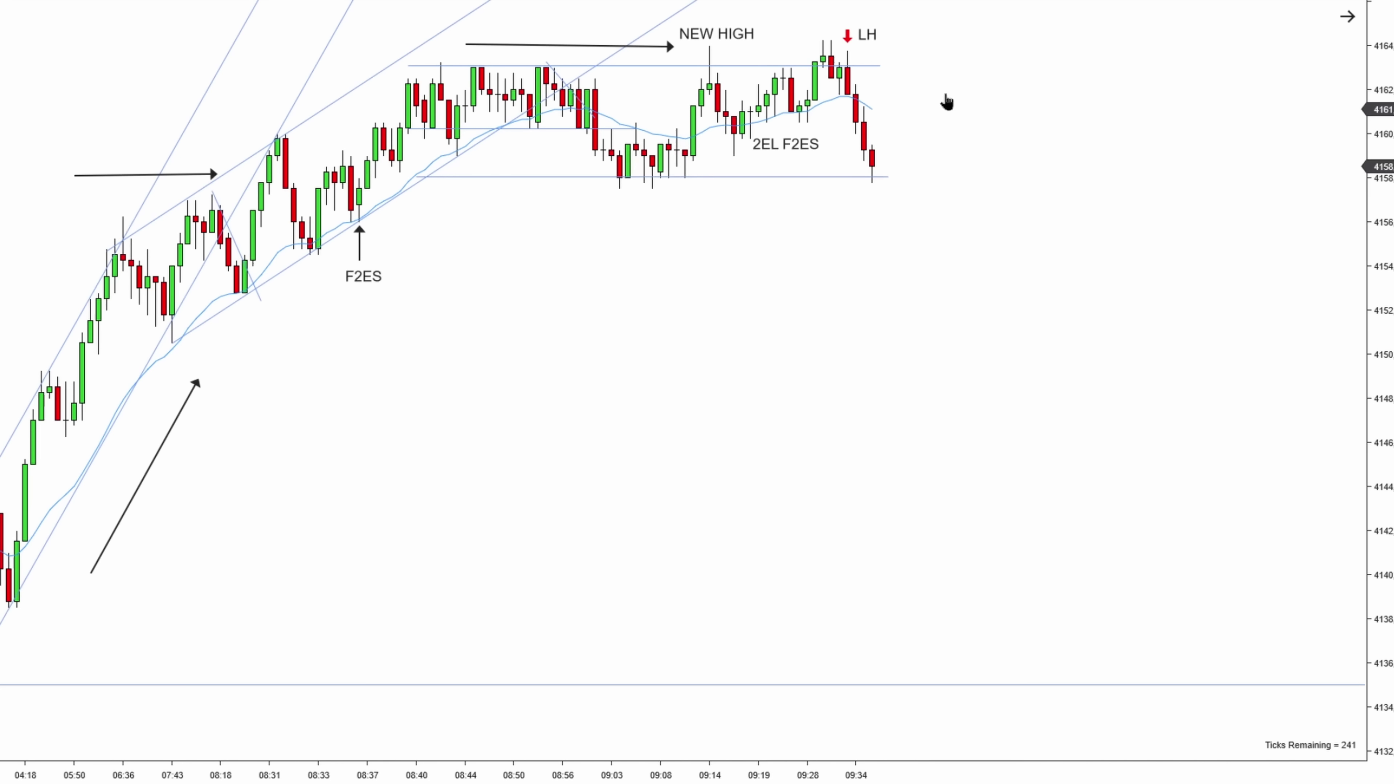
Step: Draw a steep descending trend line from the LH candle and place a parallel copy along the lows of the drop
mouse_move(840, 52)
mouse_down()
mouse_move(953, 324)
mouse_move(927, 325)
mouse_up()
drag(905, 250, 894, 262)
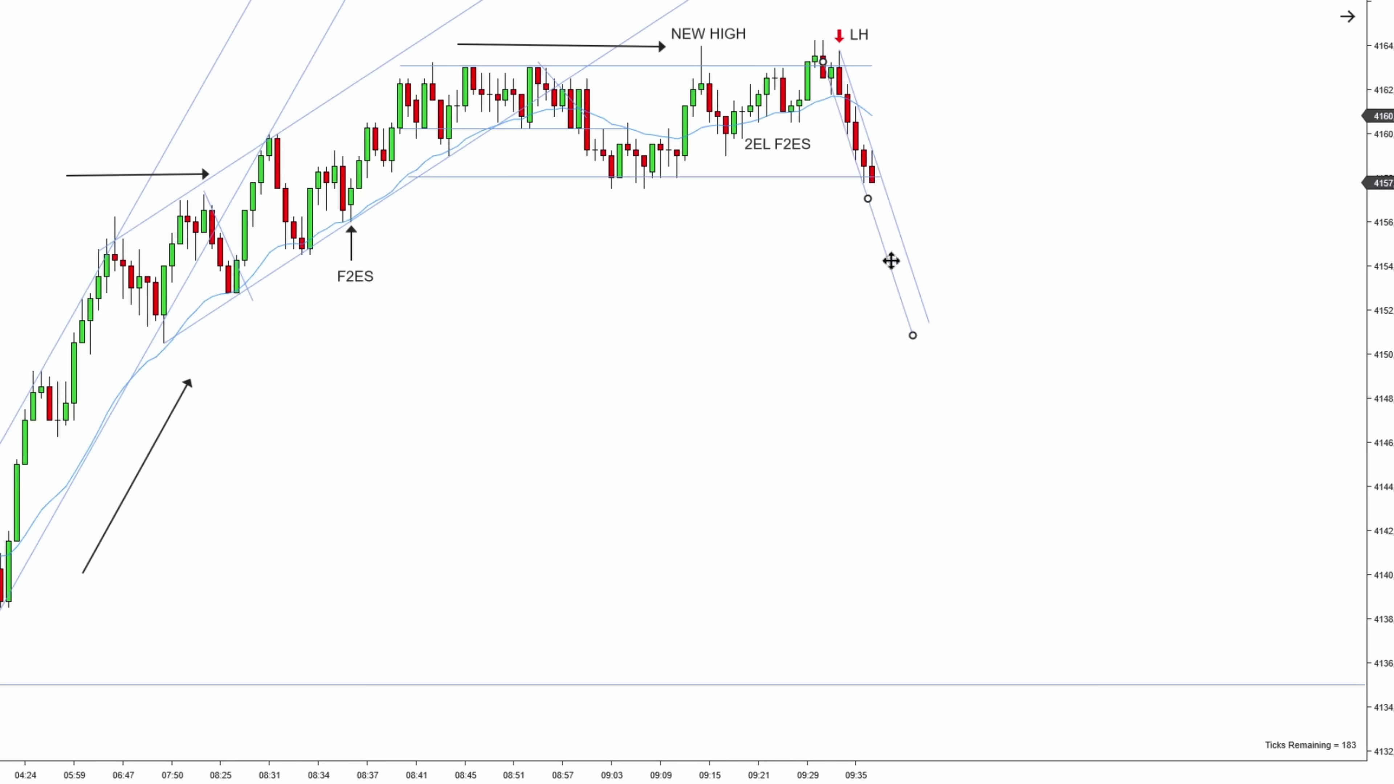
Step: Draw a steep ascending line along the lows of the rally into the NEW HIGH label and place a parallel copy beside it
drag(677, 183, 726, 47)
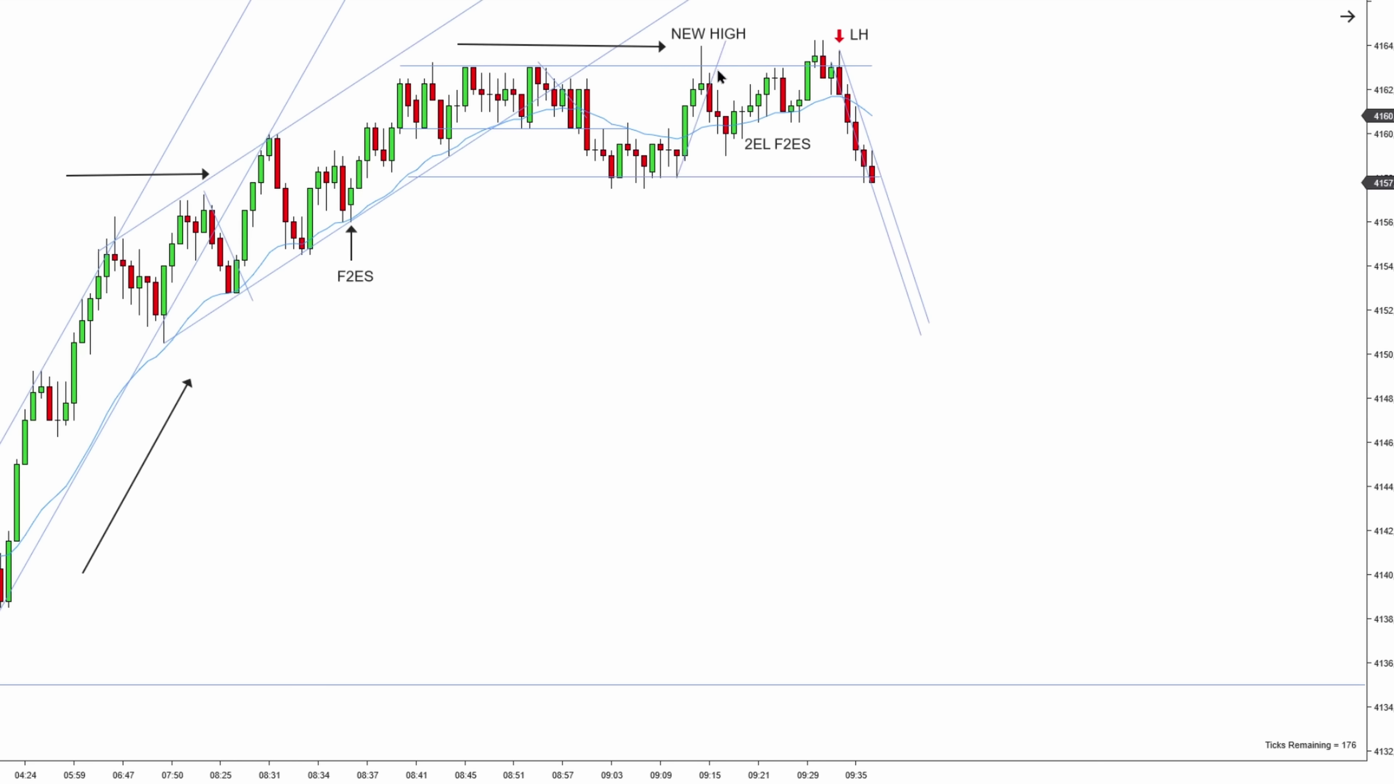
click(678, 103)
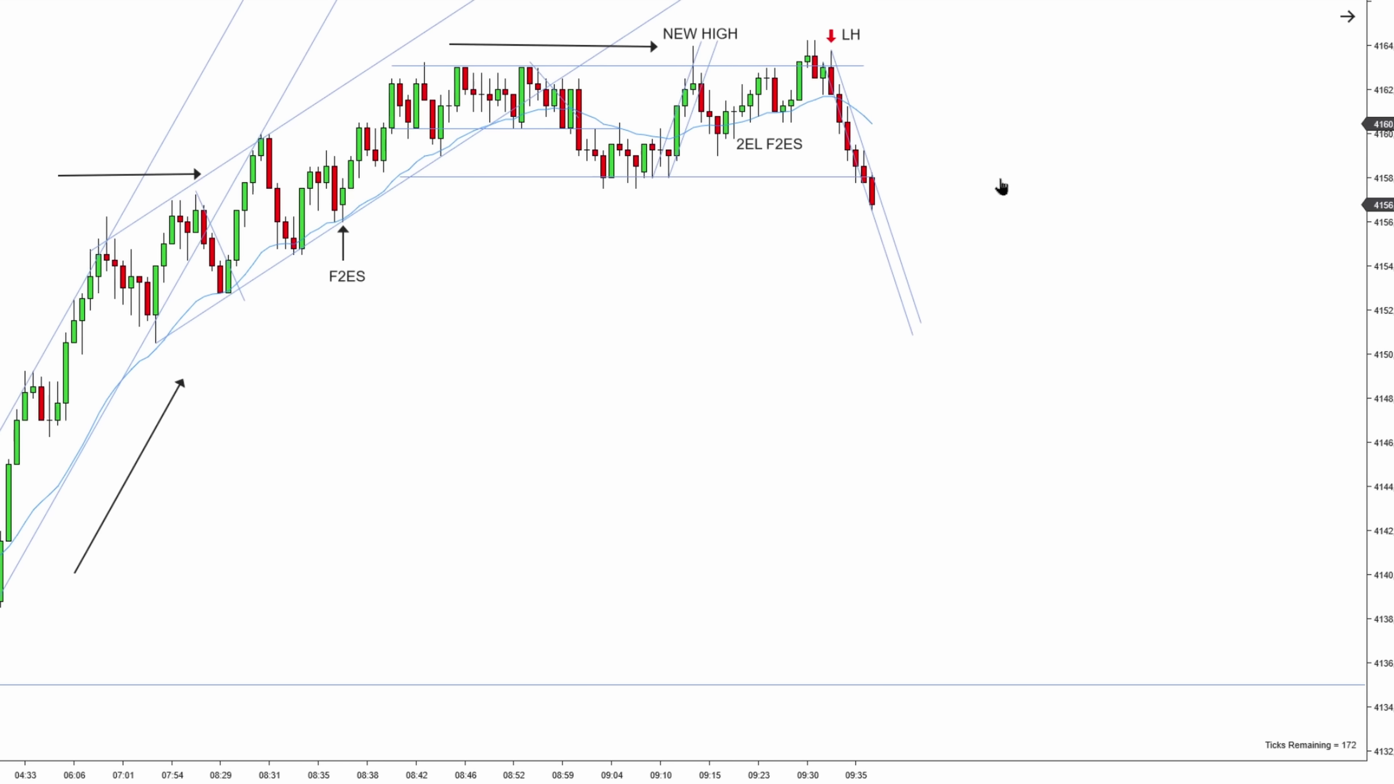
drag(880, 238, 872, 228)
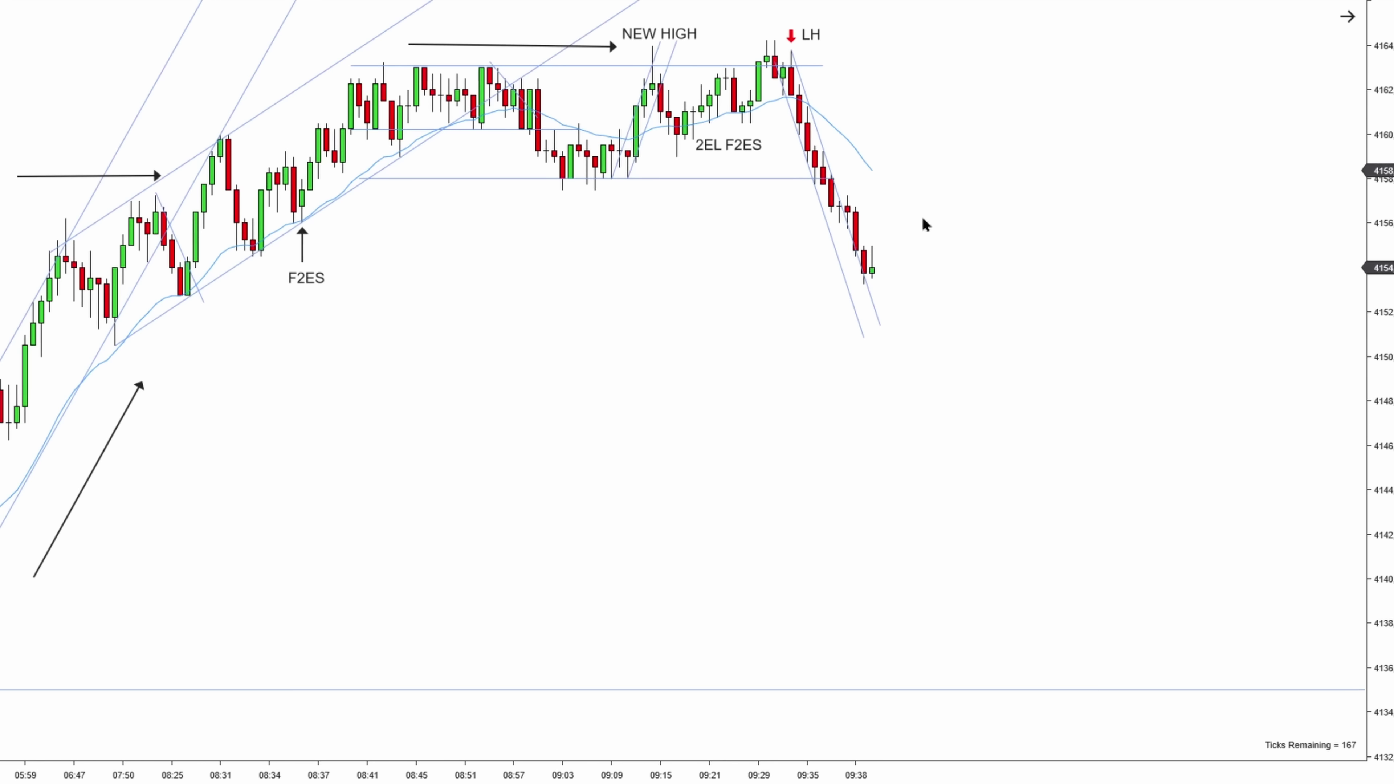
Step: Extend the lower range line past the newest candle and lengthen both lines of the steep descending channel along the drop
click(782, 180)
drag(832, 178, 962, 178)
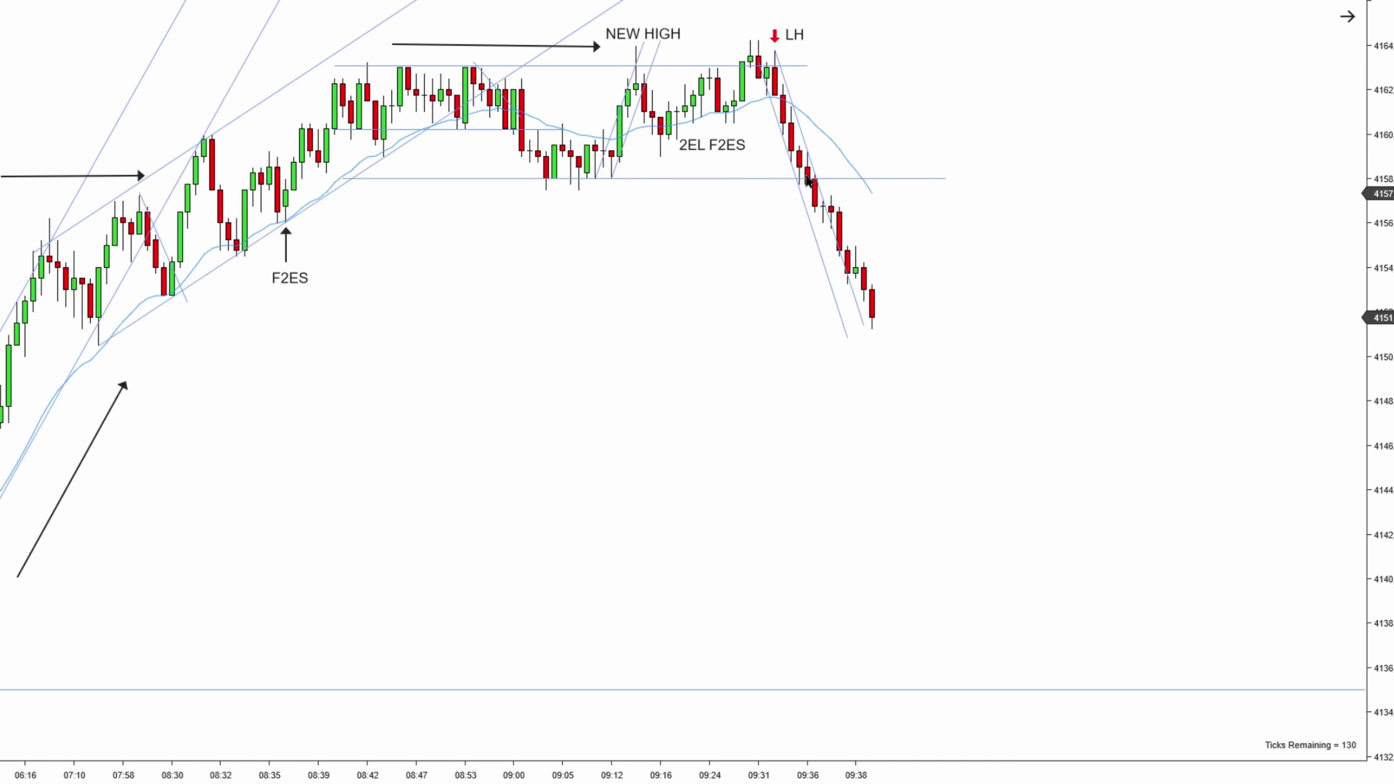
click(865, 324)
drag(864, 324, 904, 364)
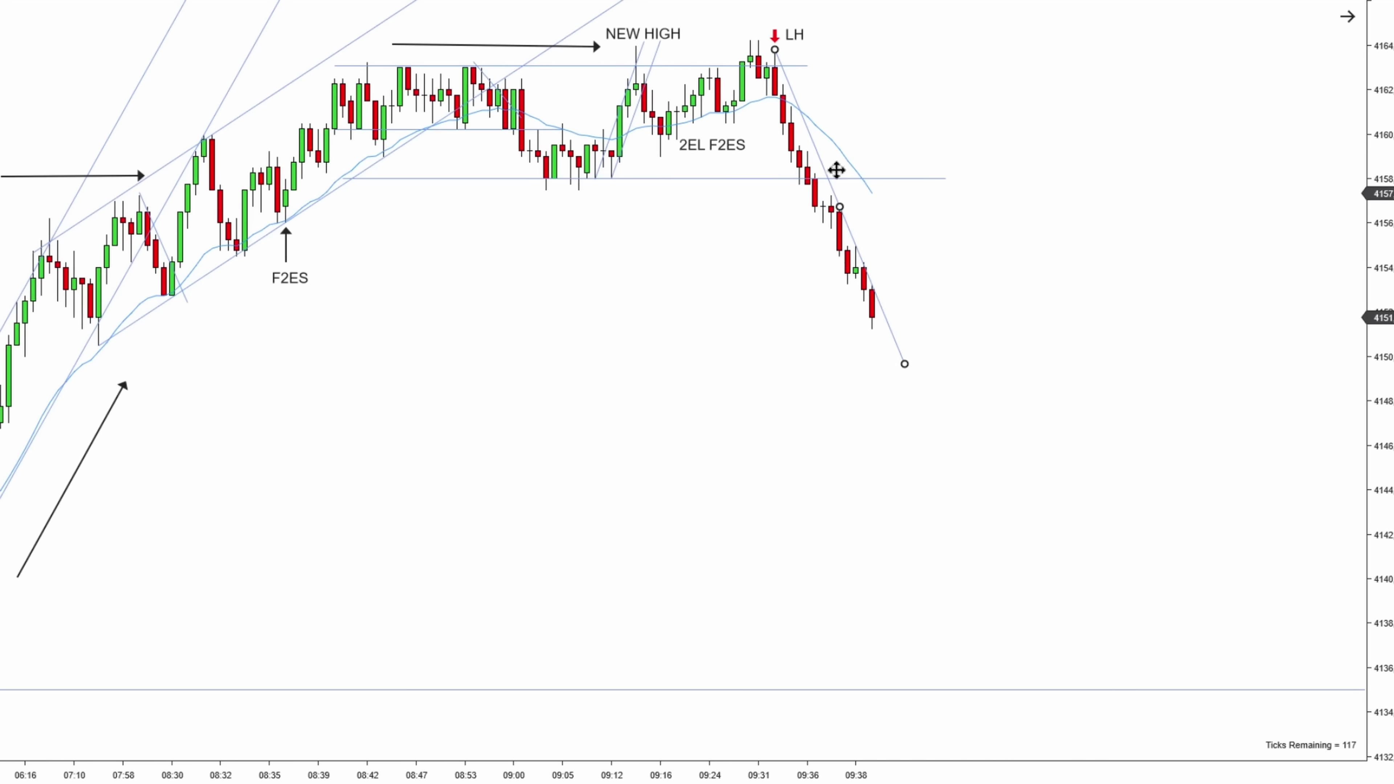
drag(851, 228, 837, 255)
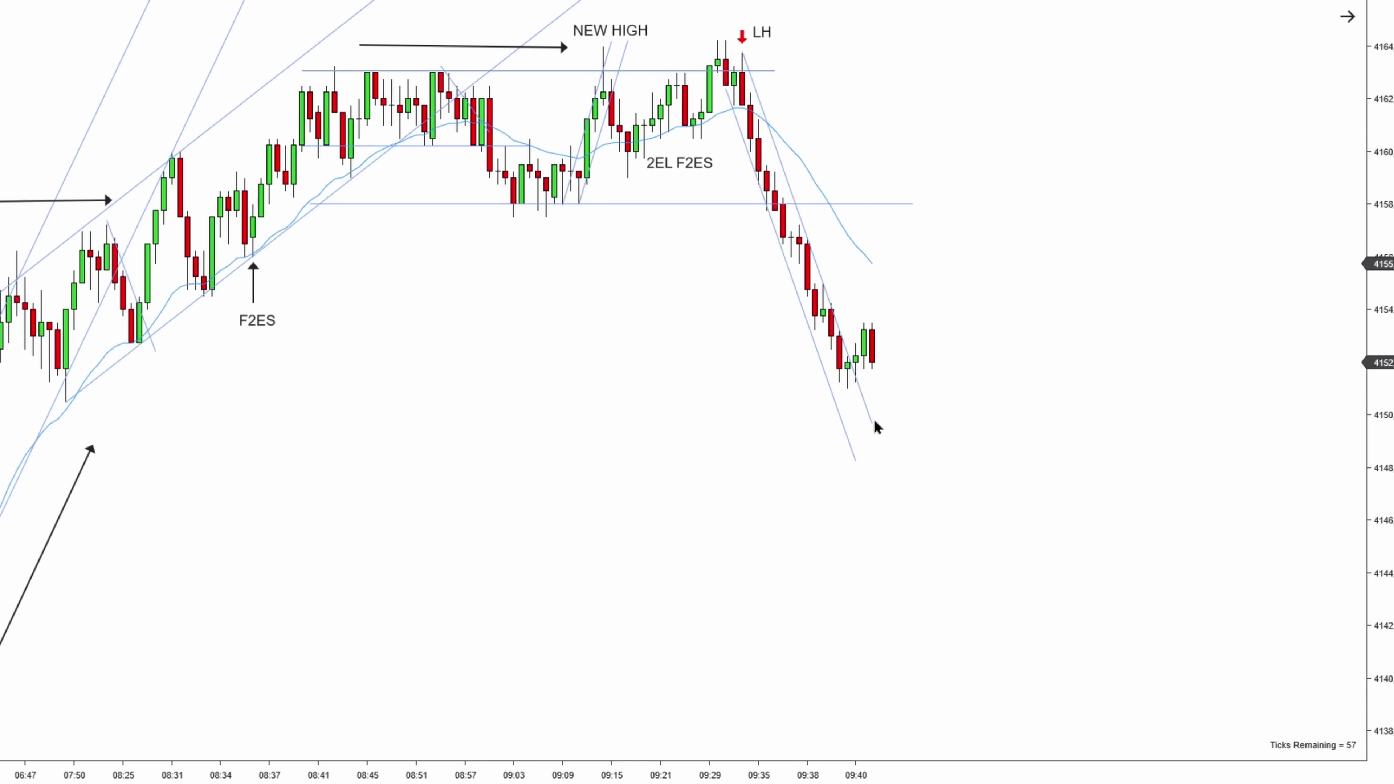
Step: Draw a horizontal arrow pointing at the end of the descending channel and add the label "NEW LOW" below it
drag(759, 415, 860, 416)
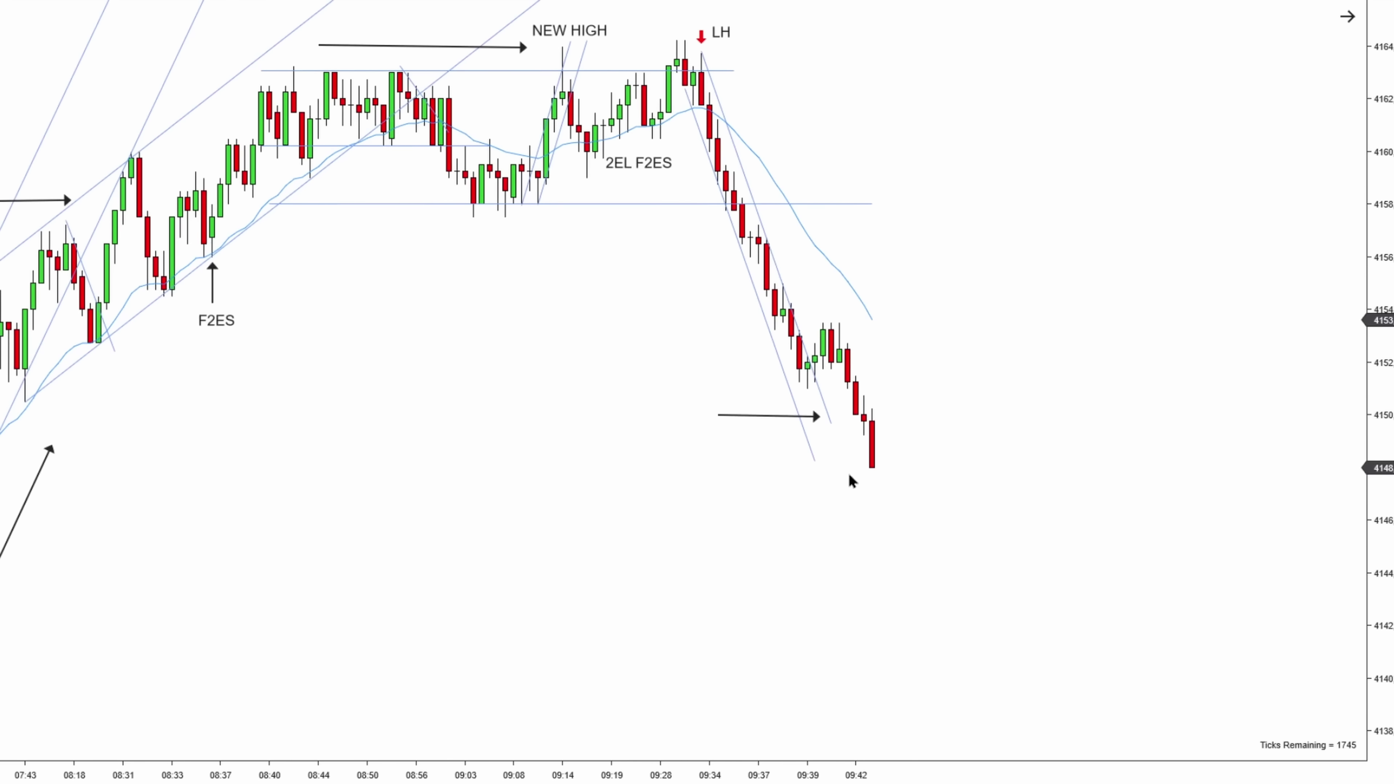
text(NEW LOW)
click(878, 517)
drag(846, 468, 785, 448)
click(969, 478)
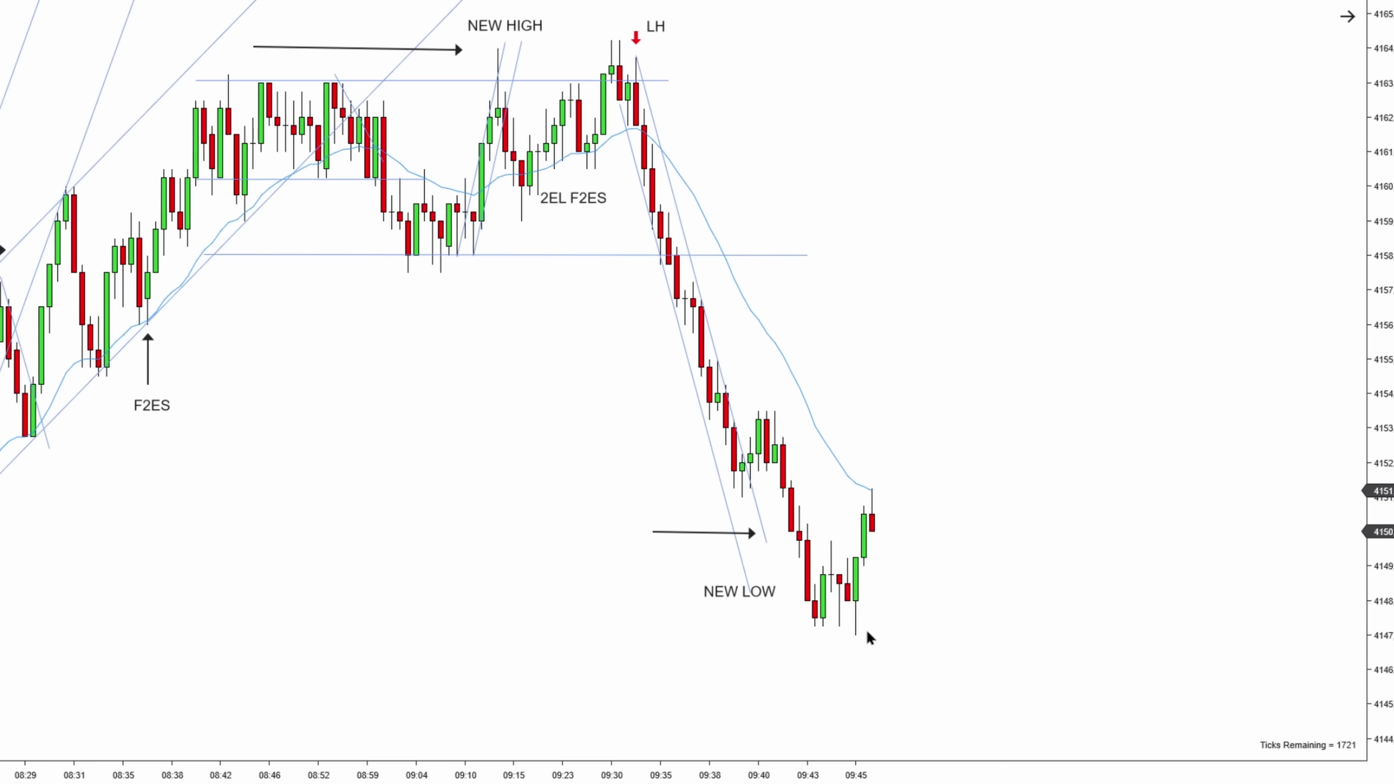
Step: Draw a steep ascending line from the latest swing low and place a parallel copy along the bounce
click(855, 635)
click(889, 462)
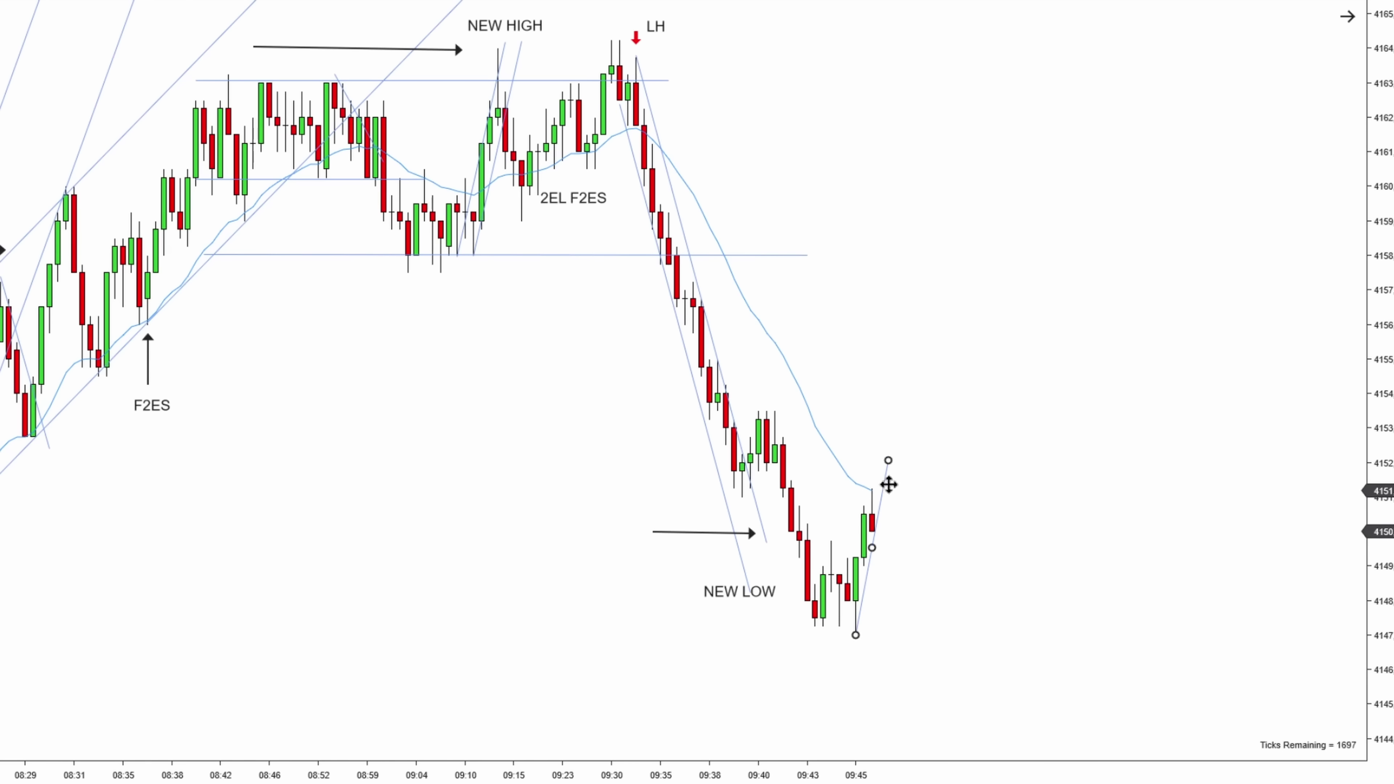
click(865, 511)
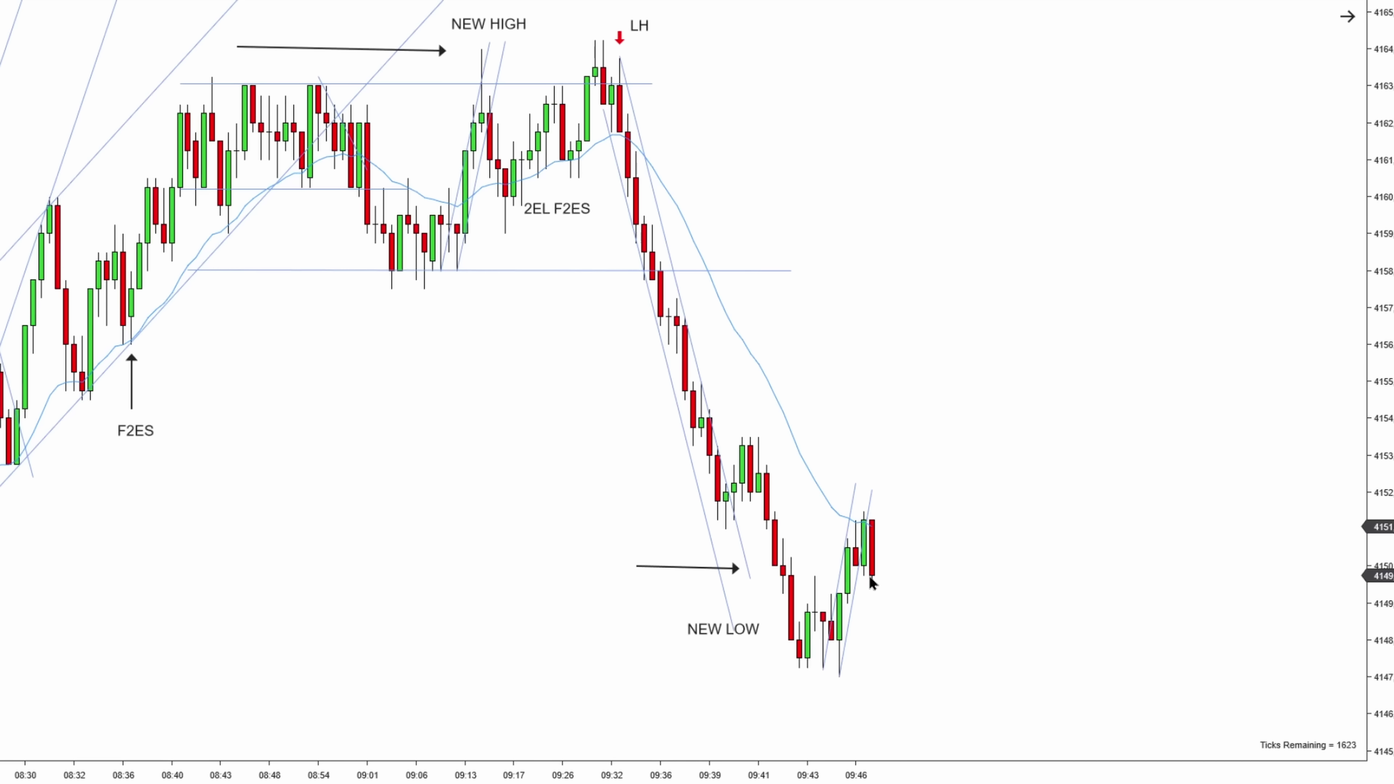
Step: Copy the NEW HIGH label and place the copy above the latest bounce off the lows
scroll(869, 574, down, 2)
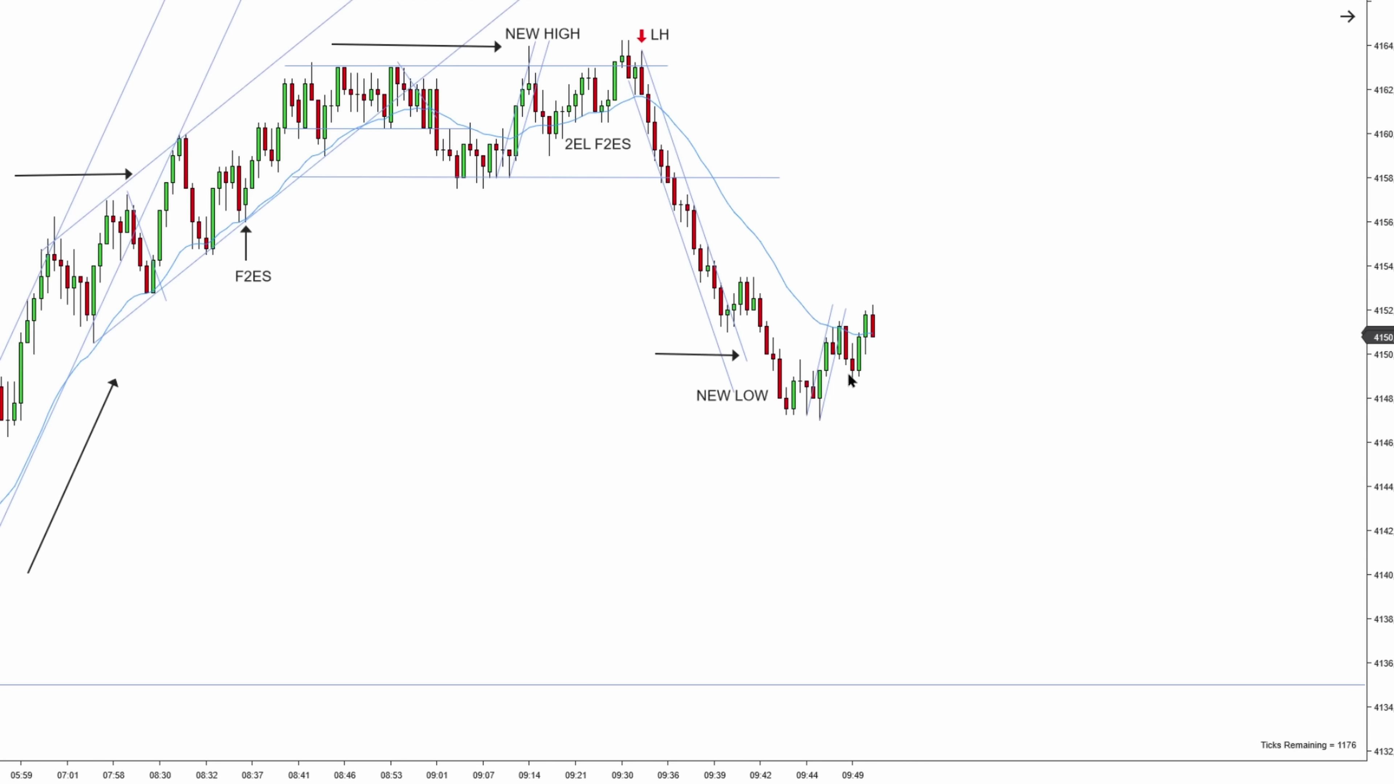
click(573, 38)
drag(572, 38, 878, 267)
click(867, 321)
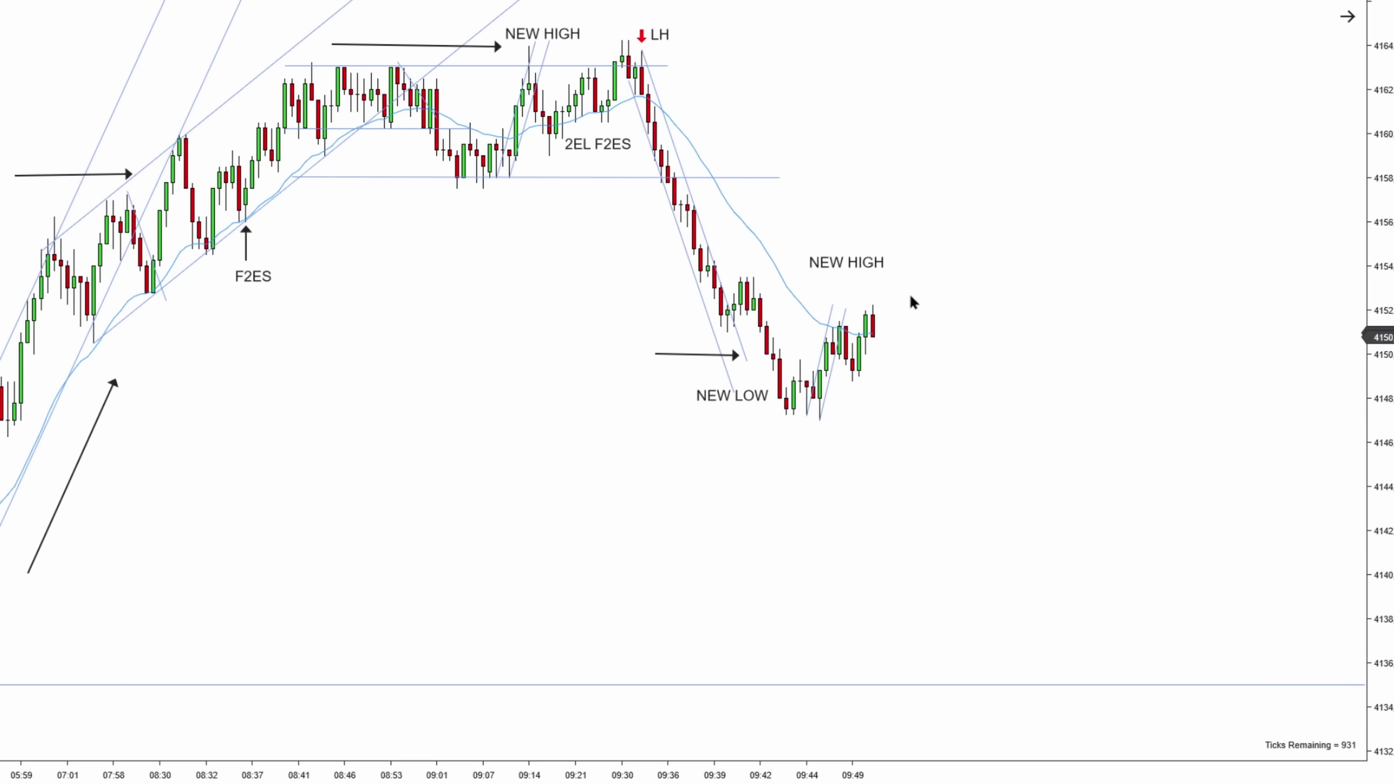
Step: Add the label "DOUBLE TRAP" and place it above the newest candles, below the copied NEW HIGH label
click(966, 298)
text(DOUBLE)
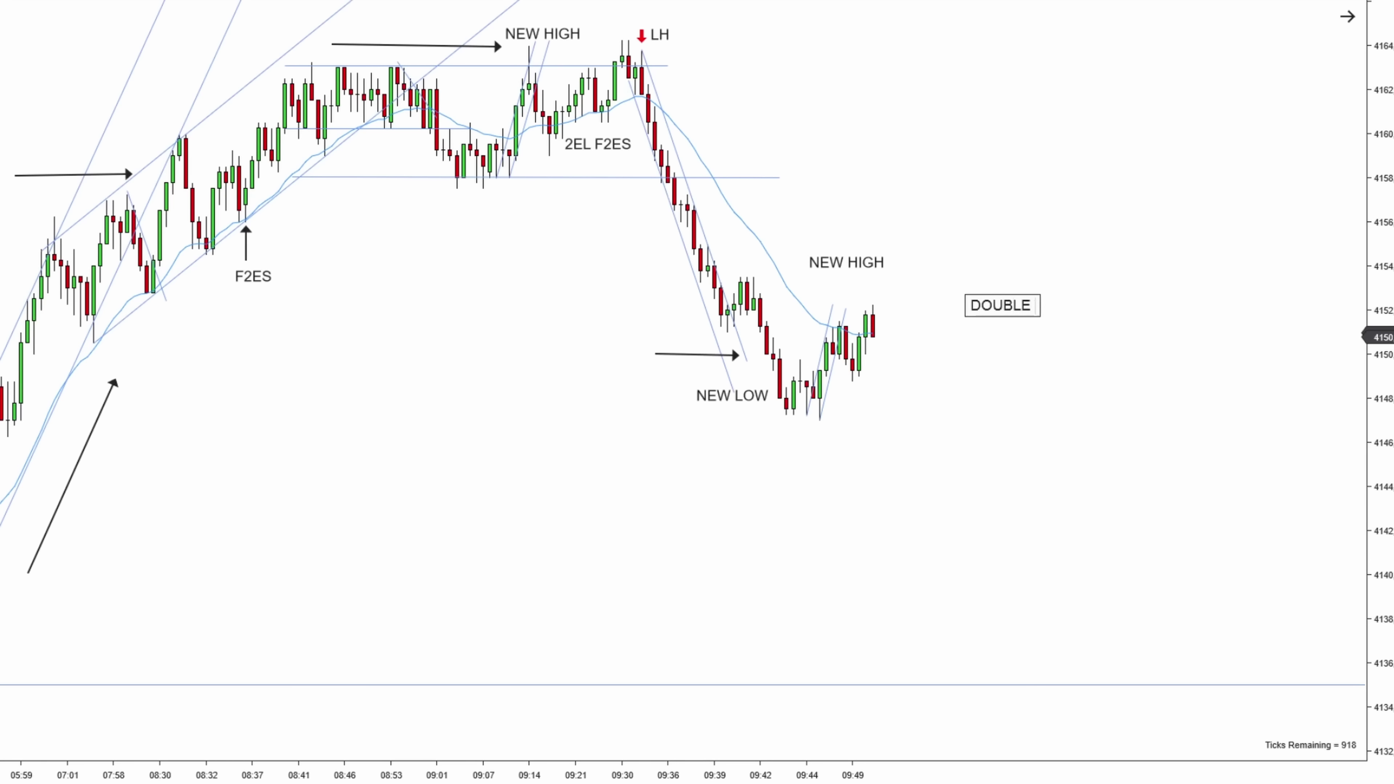
text( TRAP)
click(978, 268)
drag(1022, 305, 900, 289)
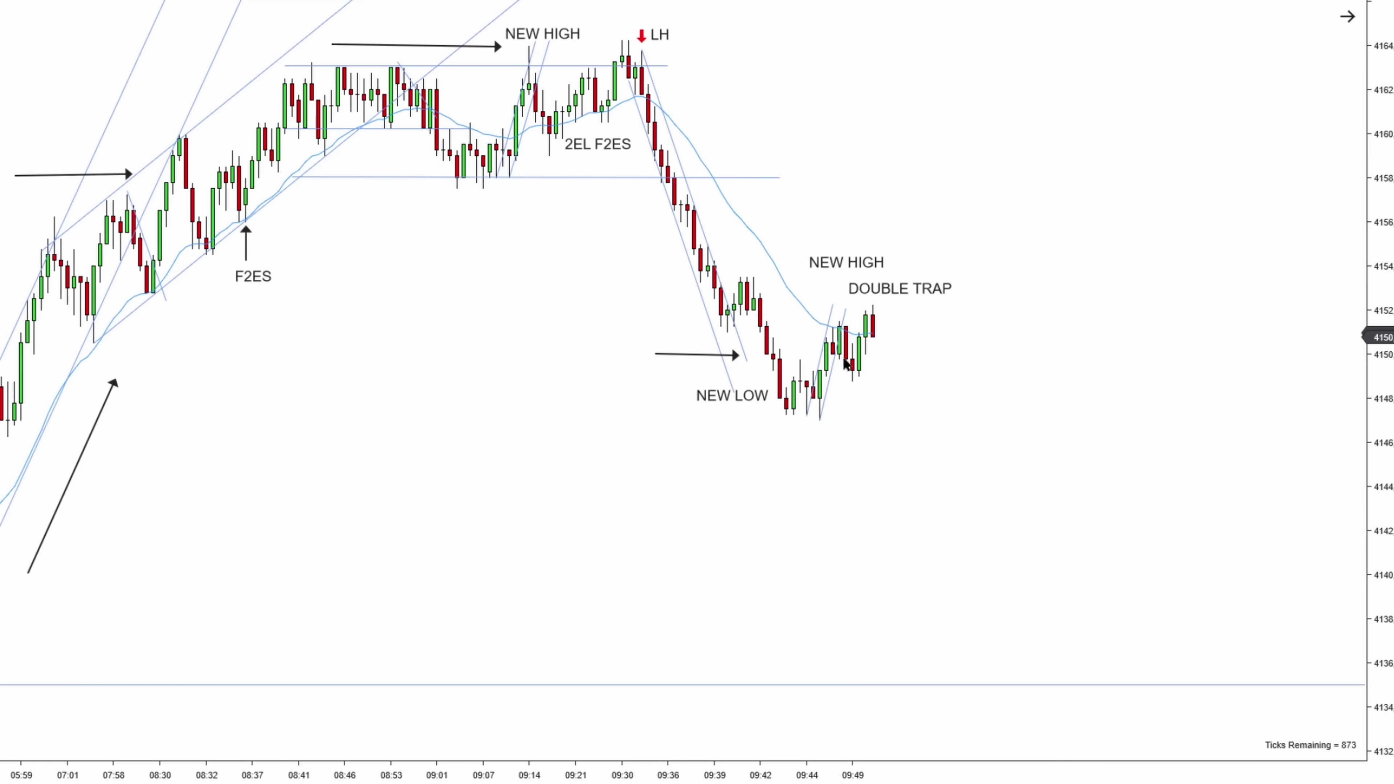
Step: Add the label "2ES" and position it above the first high of the bounce
click(878, 470)
text(2ES)
click(900, 375)
drag(906, 472, 846, 304)
drag(835, 309, 843, 311)
Step: Reposition the NEW HIGH and DOUBLE TRAP labels and mark the latest high with a red down arrow
drag(850, 314, 866, 267)
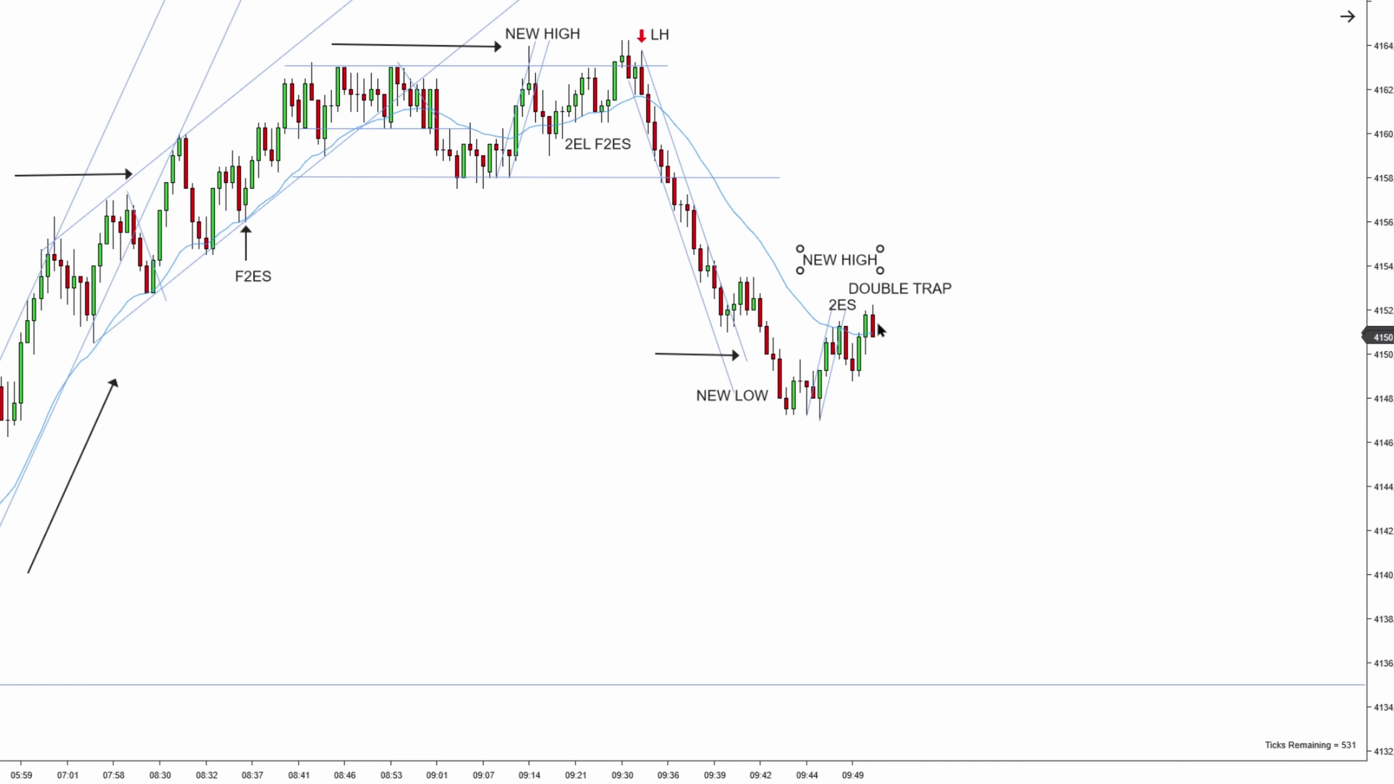
drag(891, 288, 916, 278)
click(933, 336)
click(873, 293)
click(968, 327)
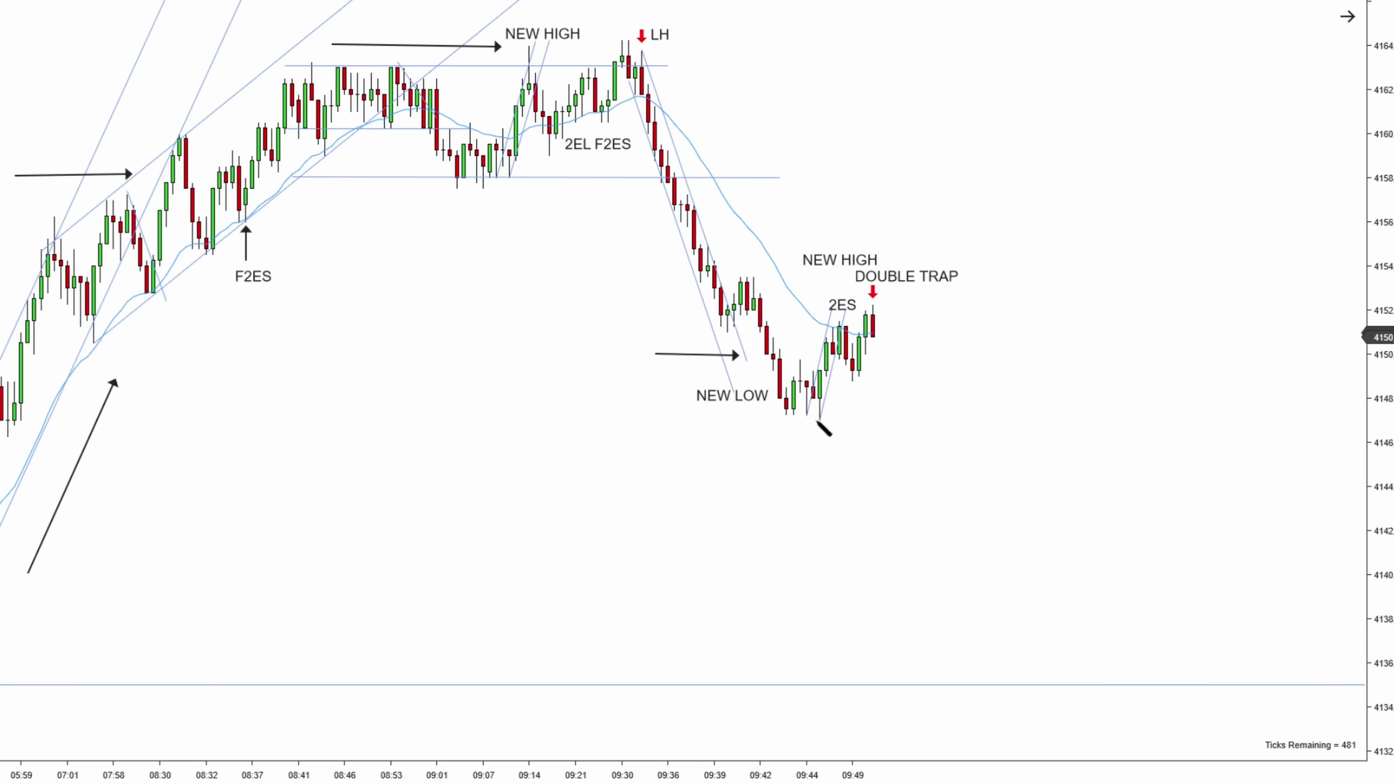
drag(814, 419, 827, 320)
drag(853, 382, 865, 301)
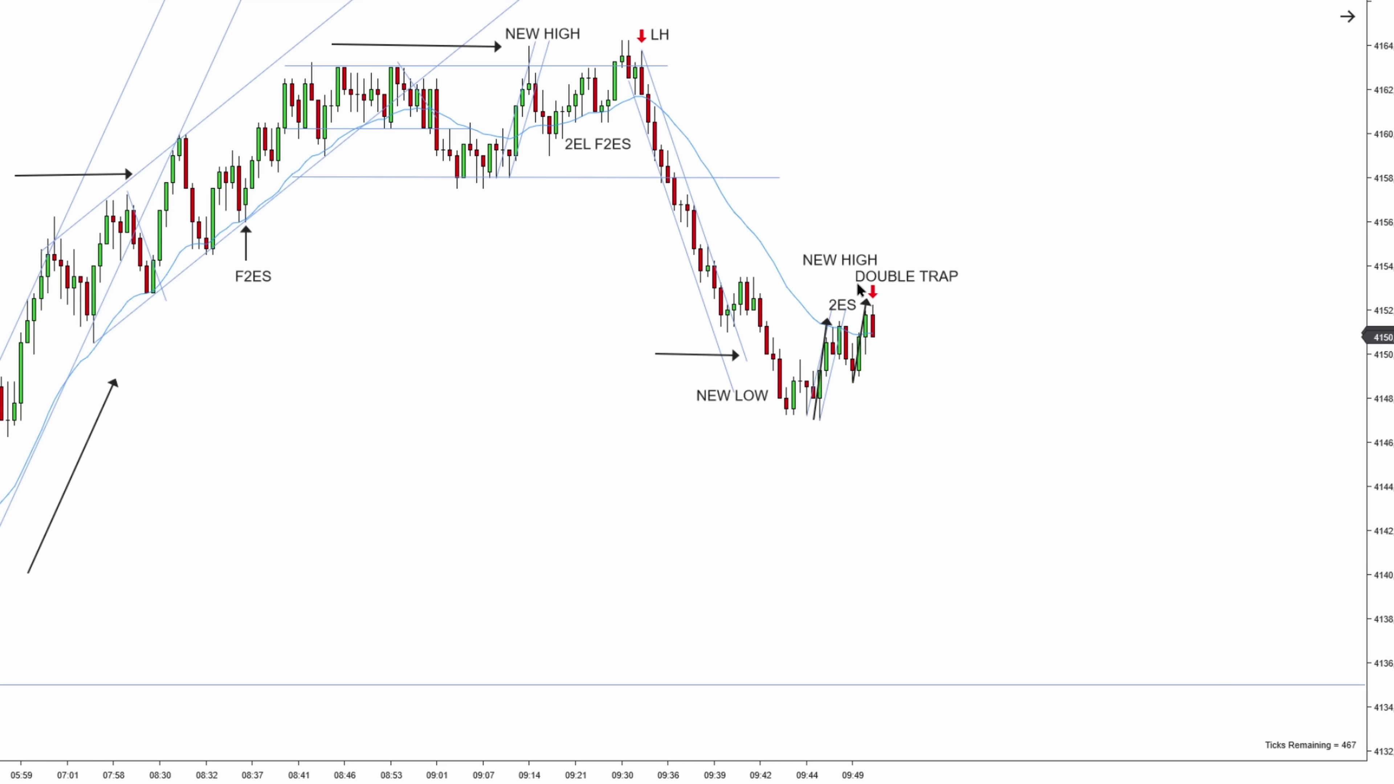
key(ctrl+z)
key(ctrl+z)
Step: Nudge the DOUBLE TRAP label and draw horizontal range lines along the highs and lows of the small consolidation below it
drag(903, 277, 897, 278)
click(922, 320)
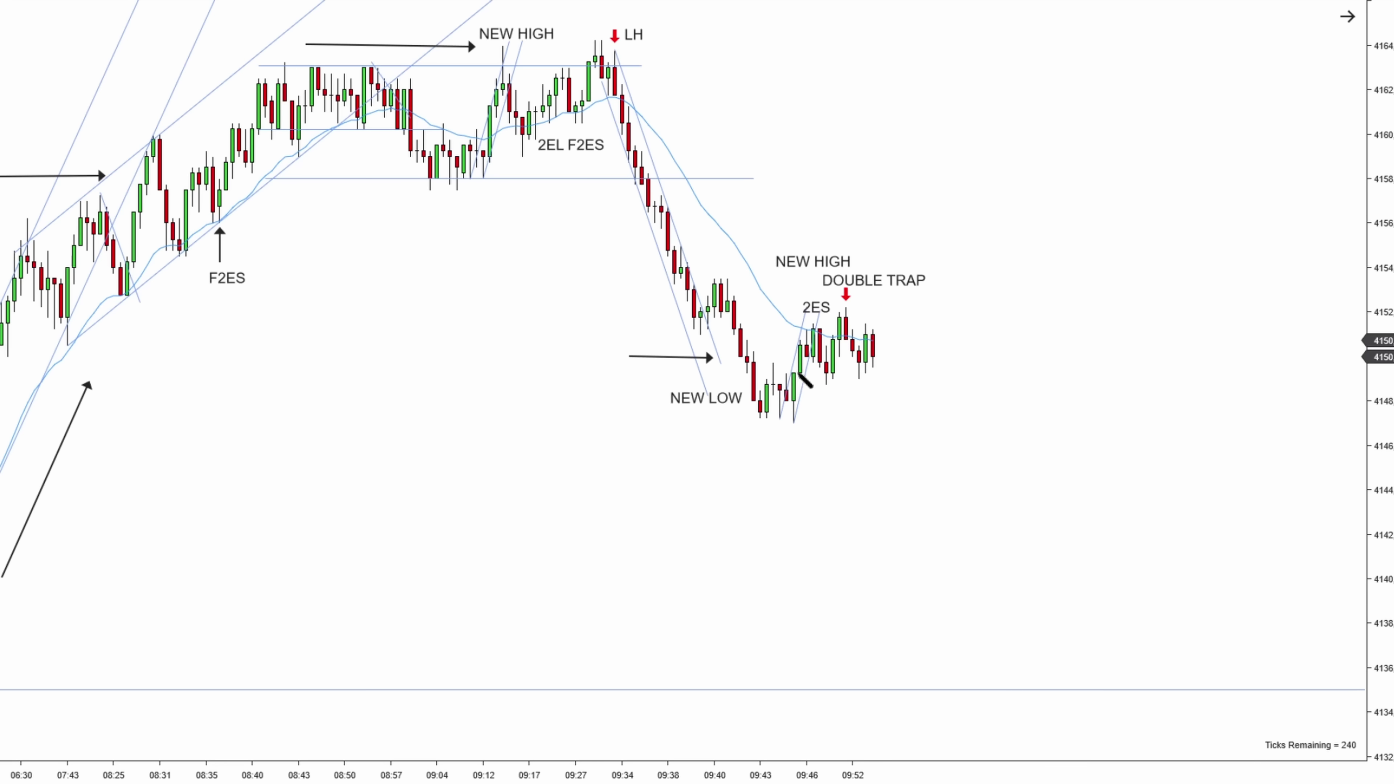
mouse_move(794, 371)
mouse_down()
mouse_move(919, 371)
mouse_move(893, 326)
mouse_up()
click(860, 368)
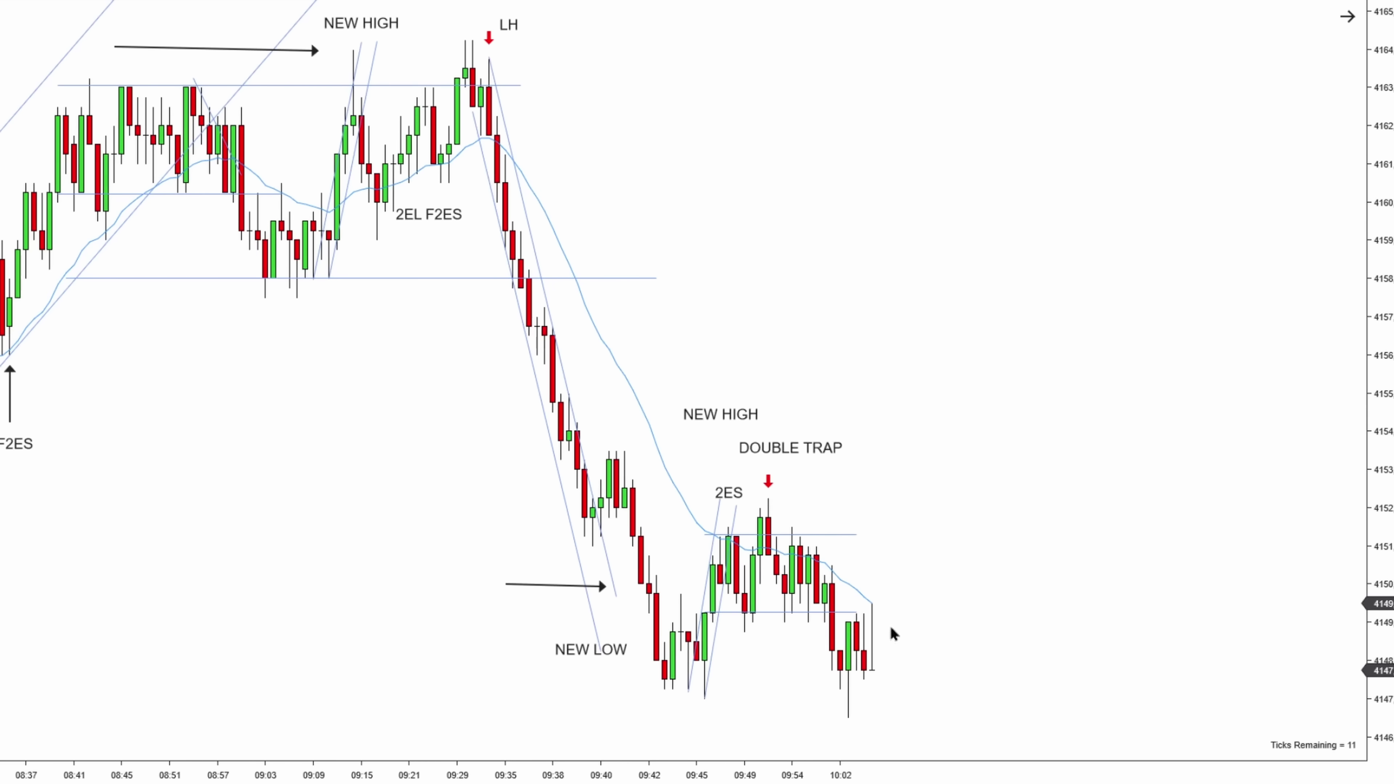
Step: Extend the small range's lower line to the newest candle and draw a black down arrow above the candle retesting it
click(872, 614)
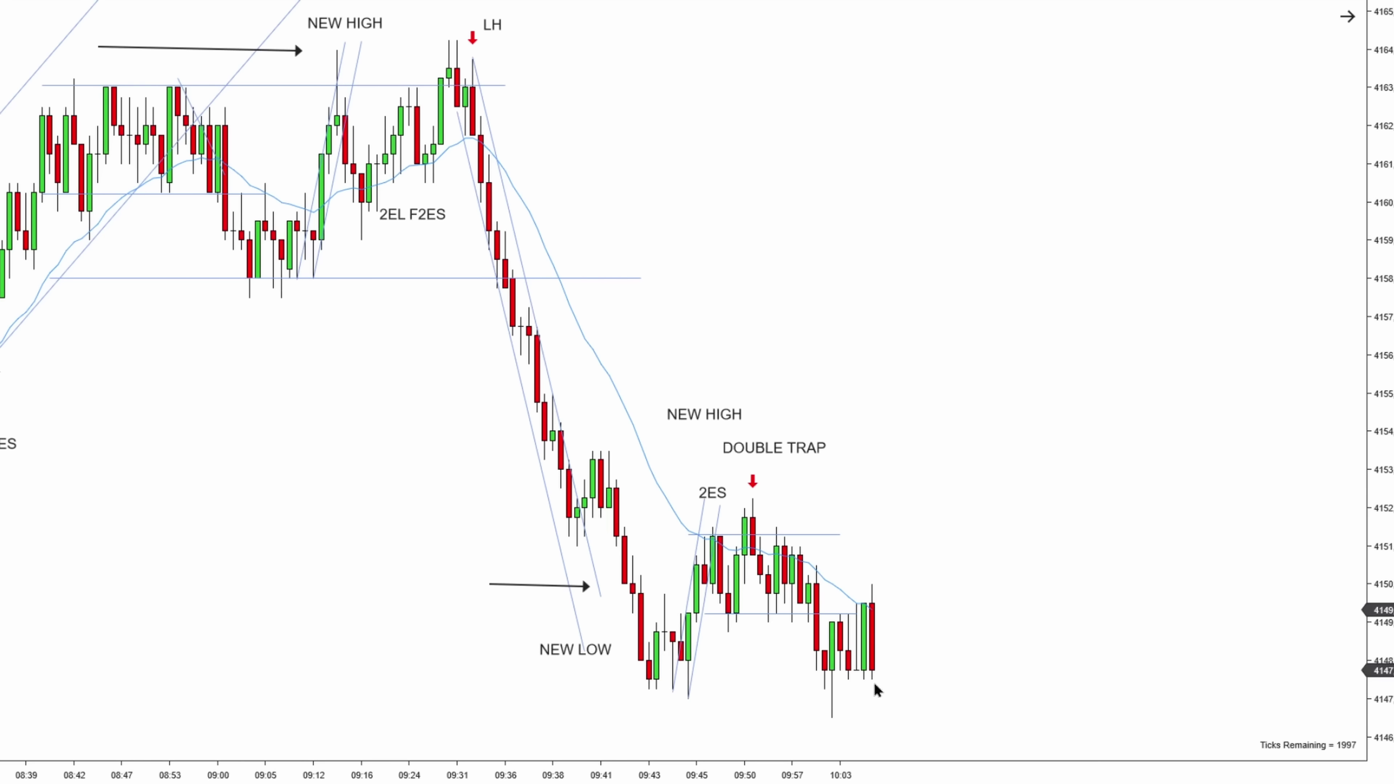
click(815, 616)
drag(855, 614, 888, 614)
click(936, 588)
drag(873, 519, 873, 566)
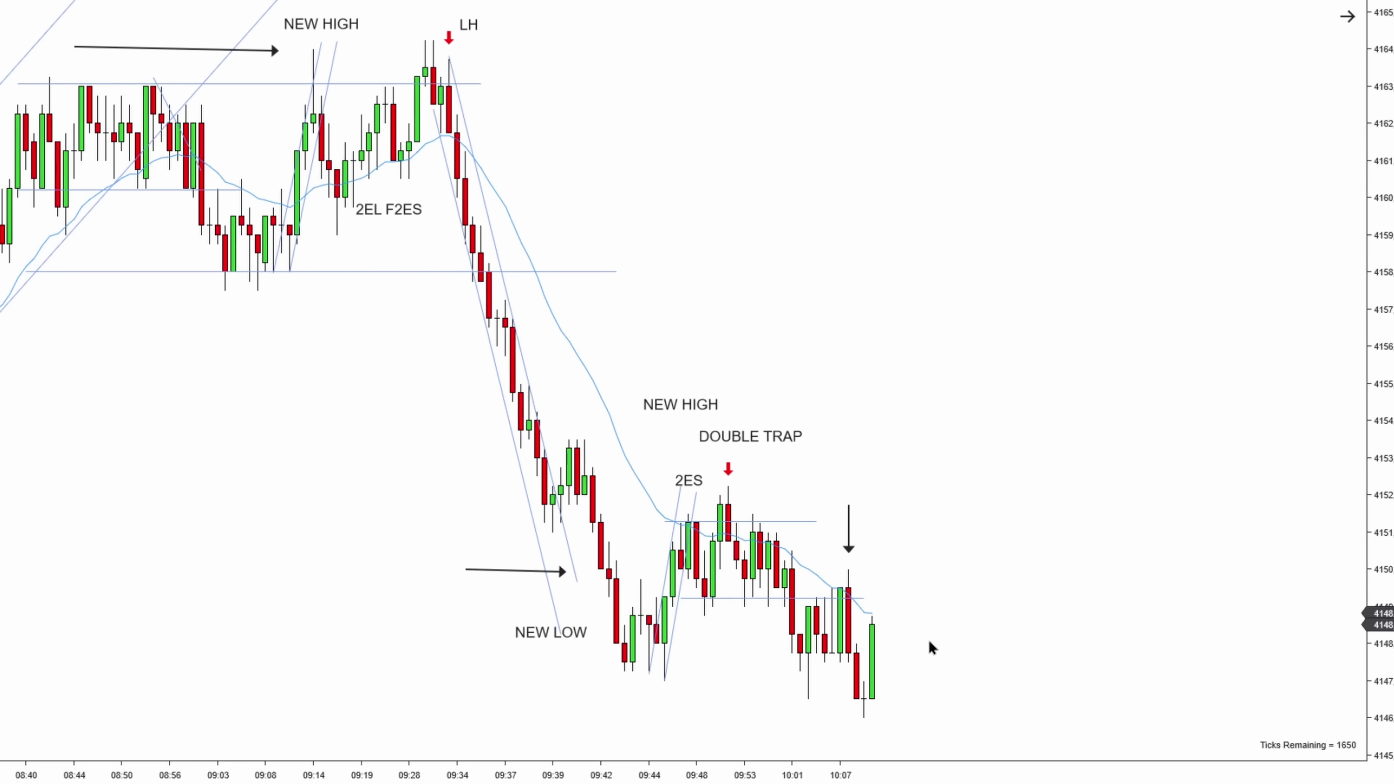
Step: Draw an extended descending trend line from the drop's pullback high past the DOUBLE TRAP high and place a parallel copy along the lows
scroll(931, 648, down, 3)
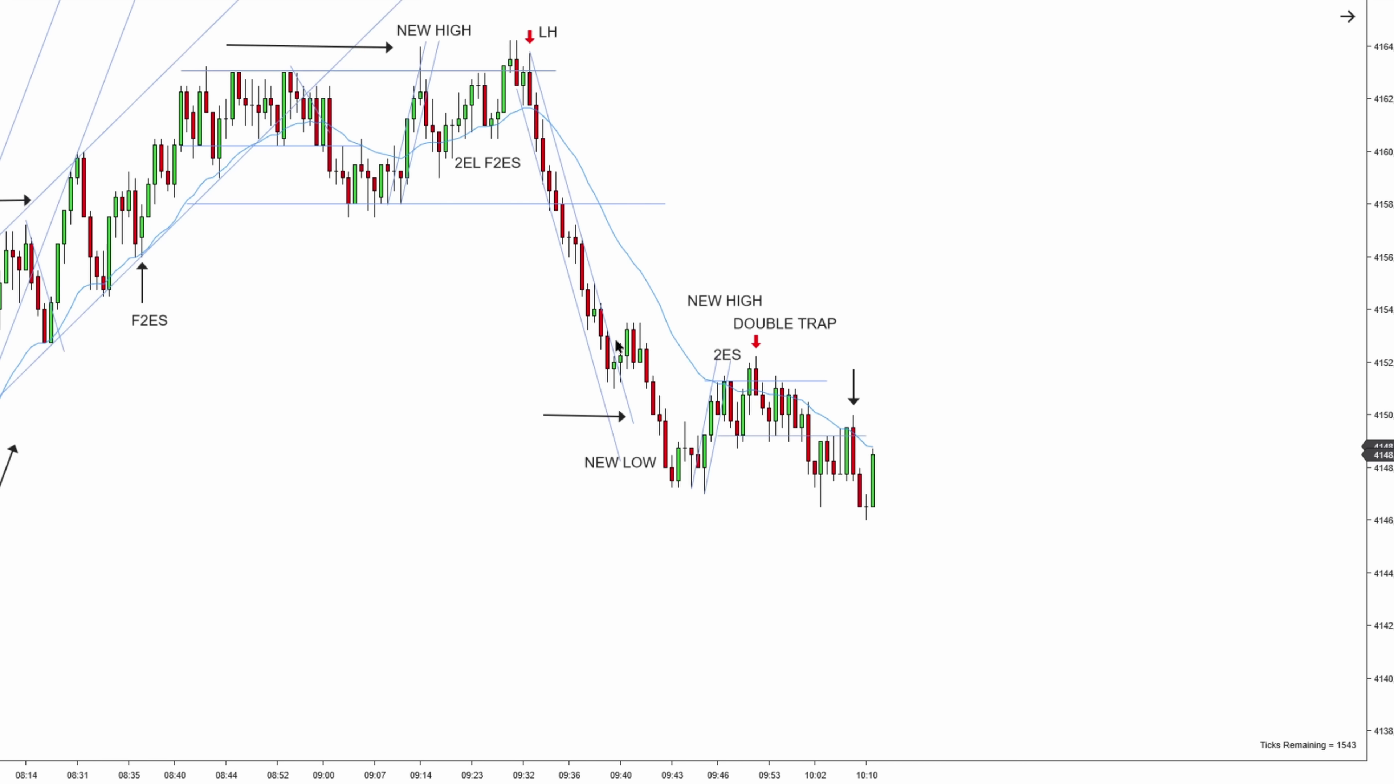
drag(594, 280, 911, 452)
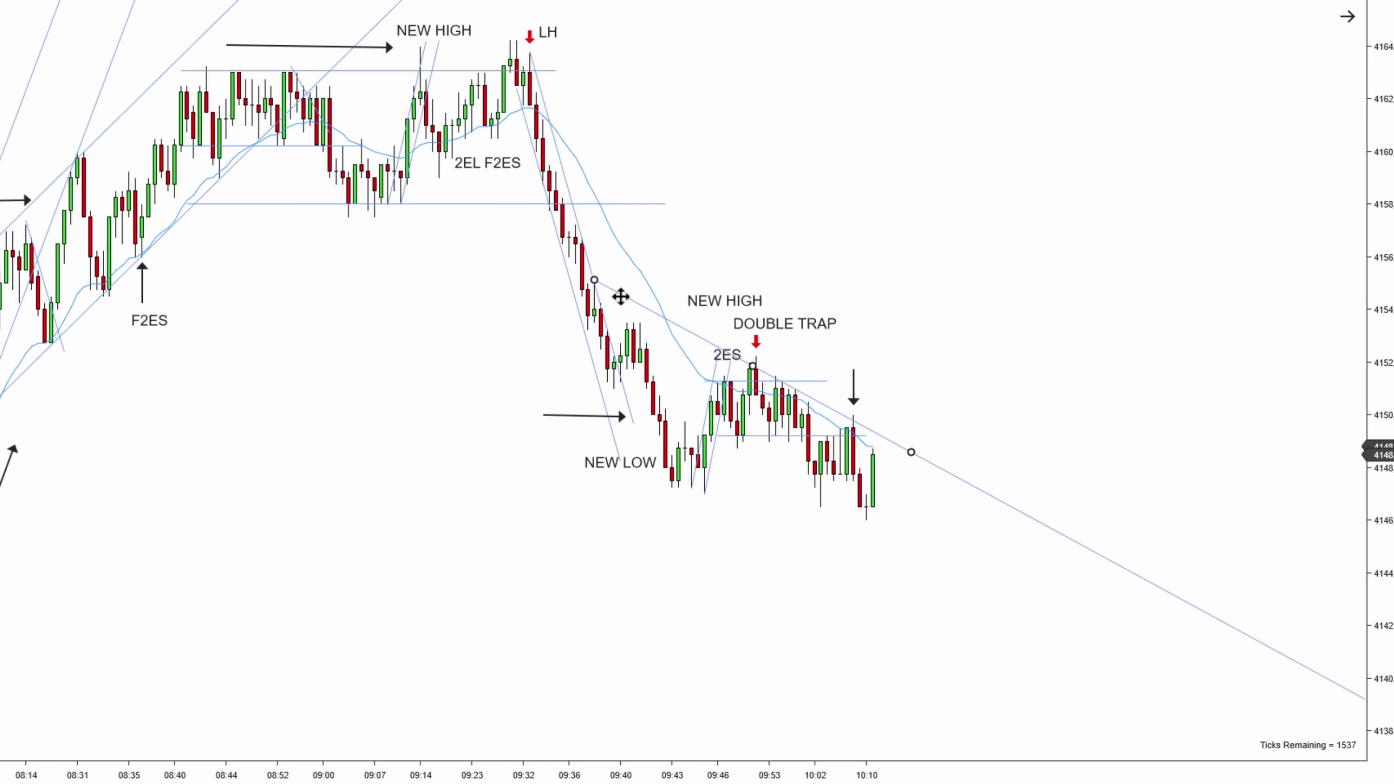
drag(622, 296, 622, 299)
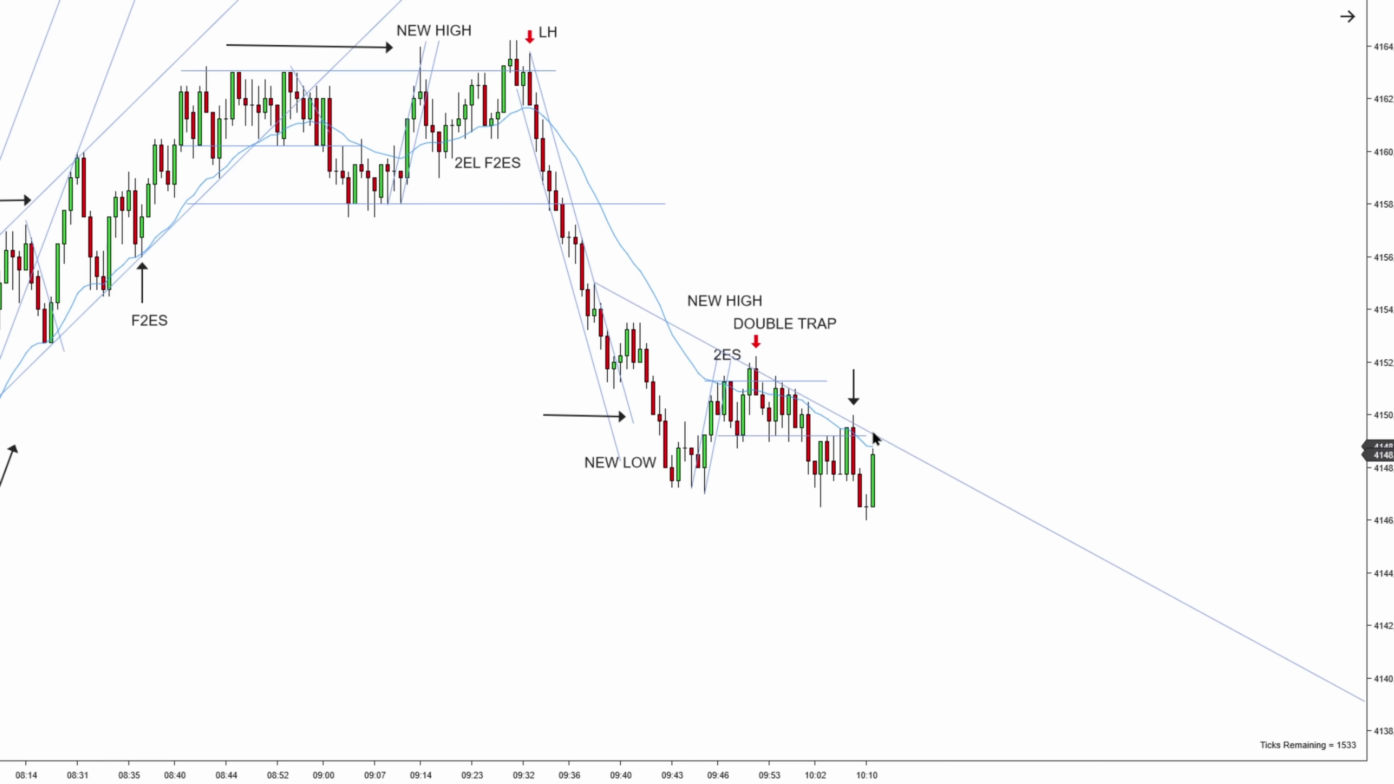
drag(870, 428, 822, 554)
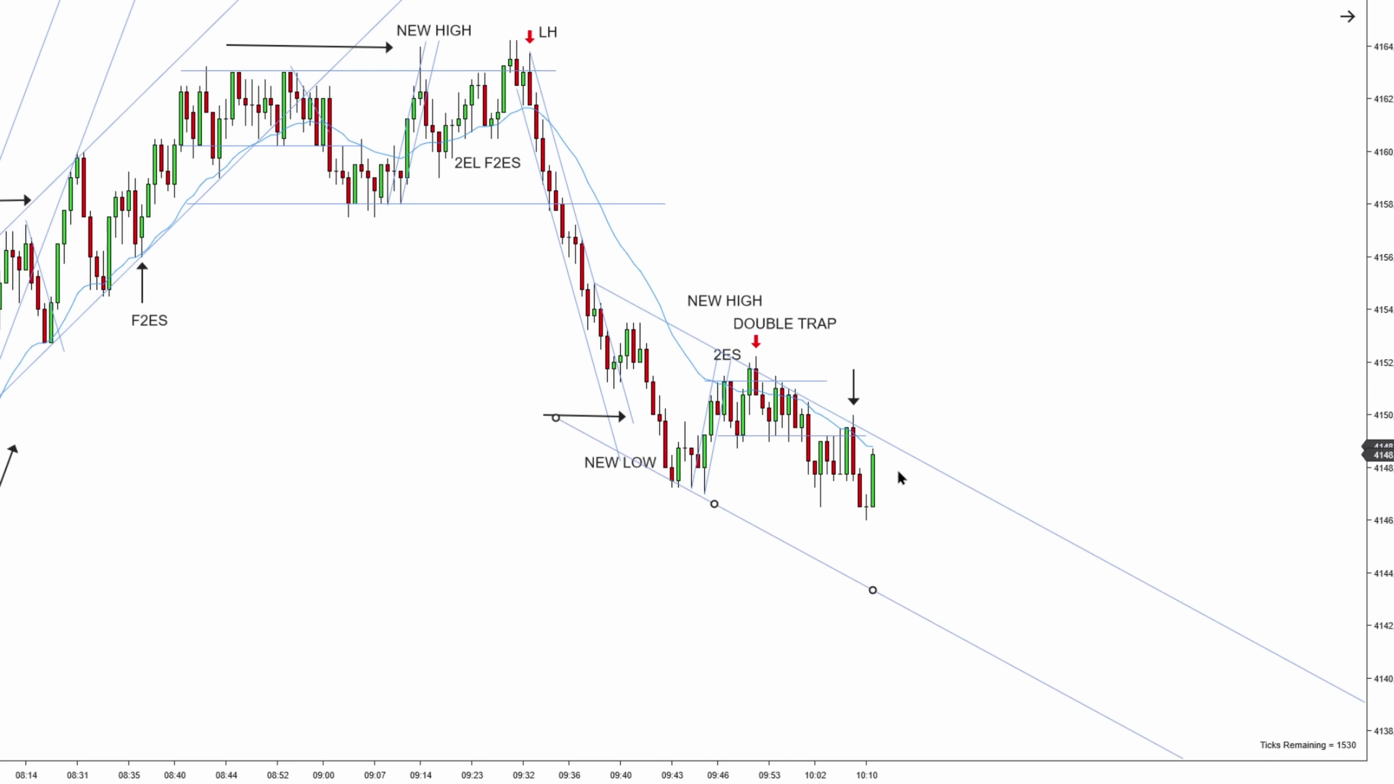
click(831, 408)
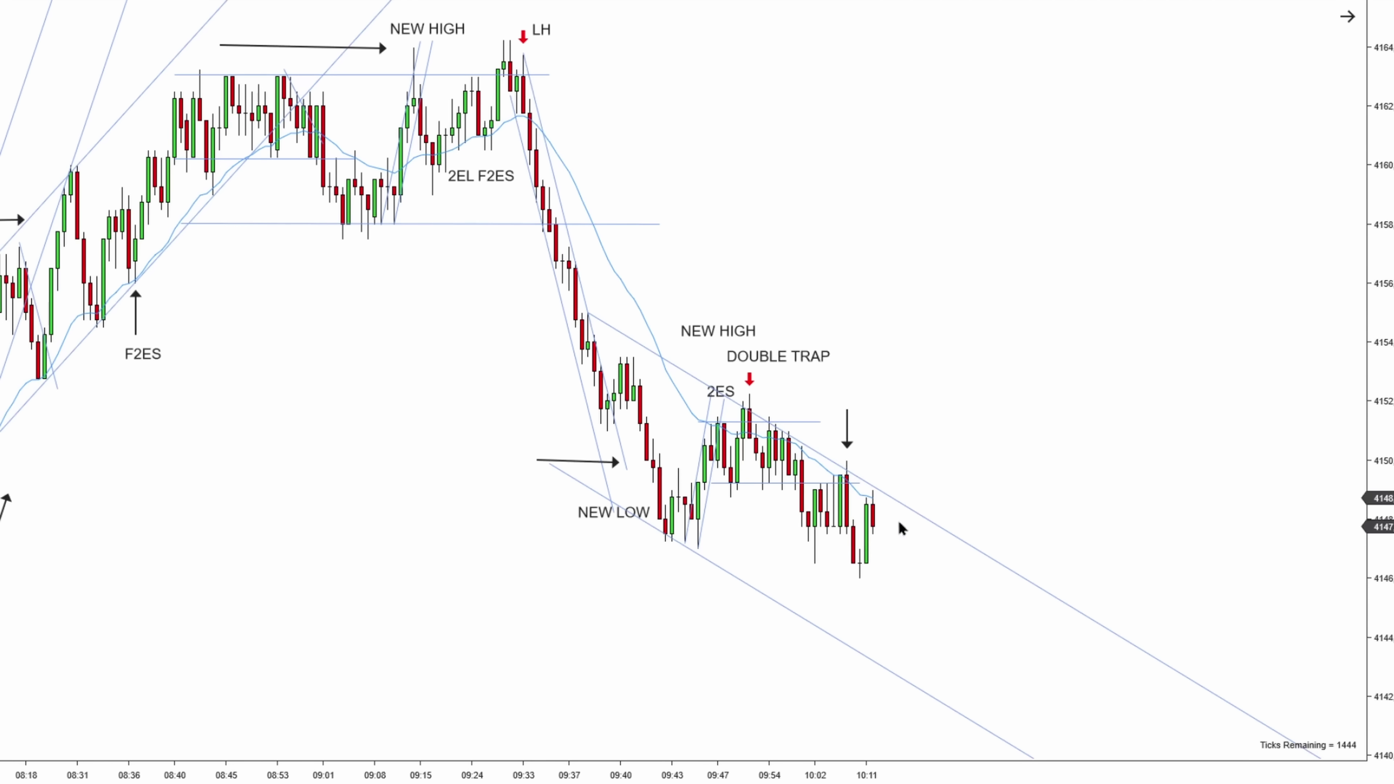
Step: Add the label "LH" above the latest pullback high and draw a short horizontal line through the recent candle lows
click(894, 453)
text(LH)
click(996, 460)
drag(887, 464, 869, 472)
drag(789, 528, 880, 529)
click(881, 533)
Step: Add the label "BOPB" above the black down arrow, then mark the LH candle with a red down arrow and adjust its label
click(863, 381)
text(BOPB)
drag(901, 394, 840, 395)
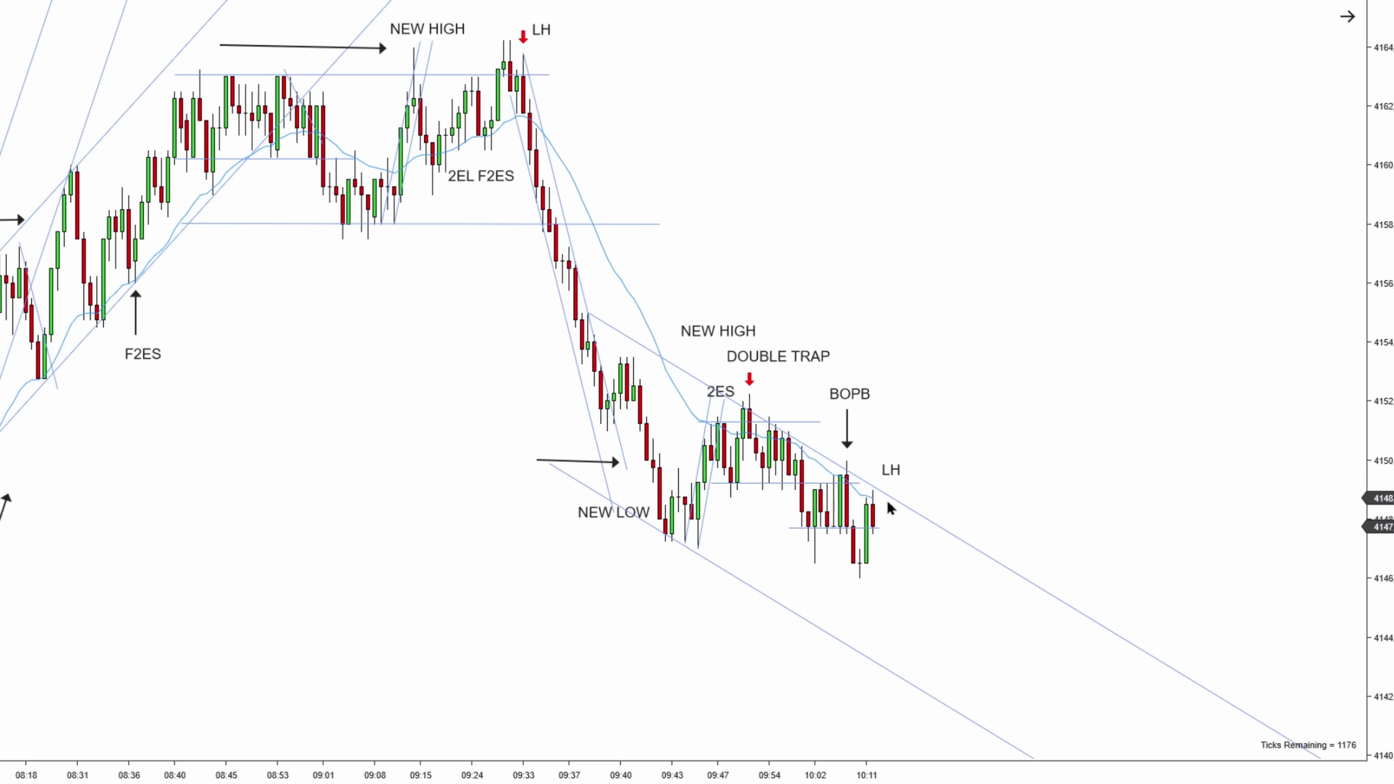
click(873, 472)
drag(885, 463, 877, 462)
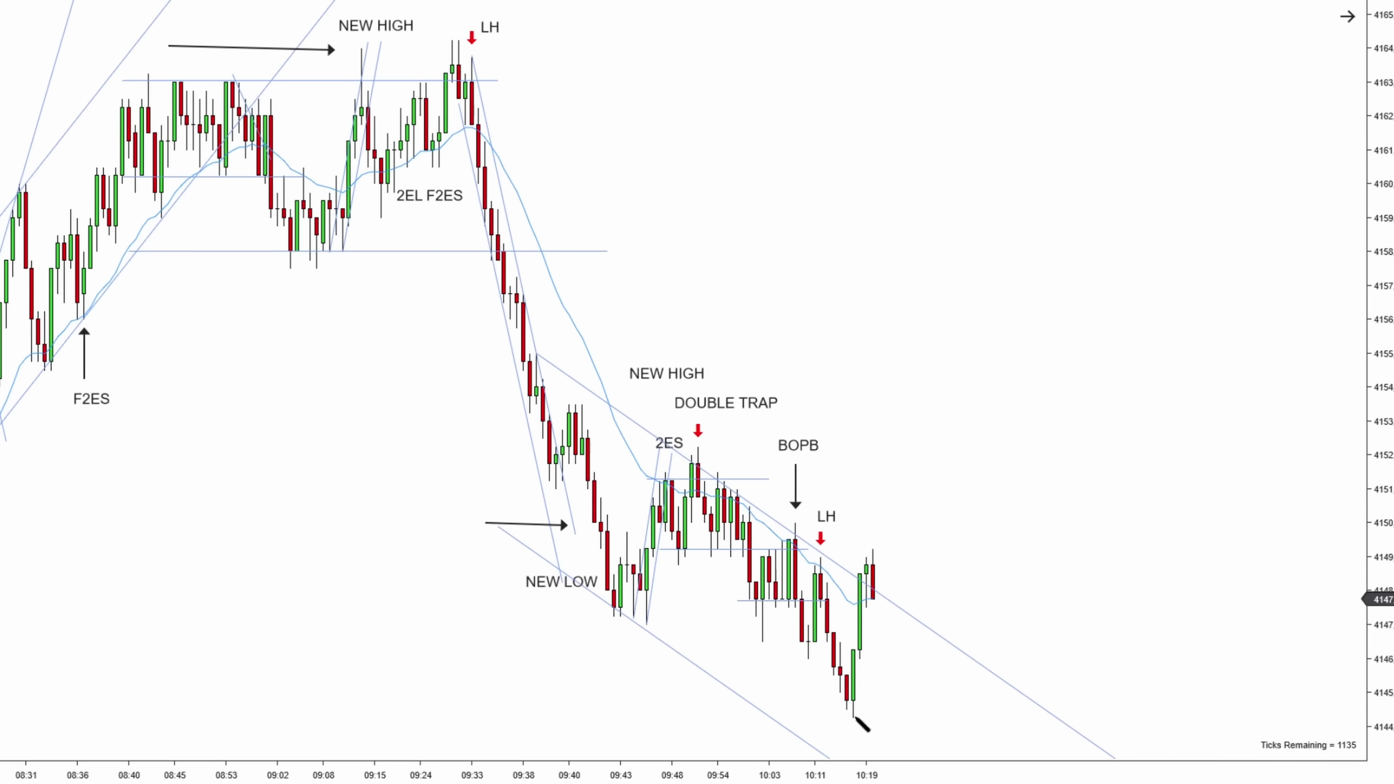
Step: Draw a steep ascending line from the newest swing low and place a parallel copy on the other side of the bounce
click(852, 715)
click(873, 621)
click(890, 516)
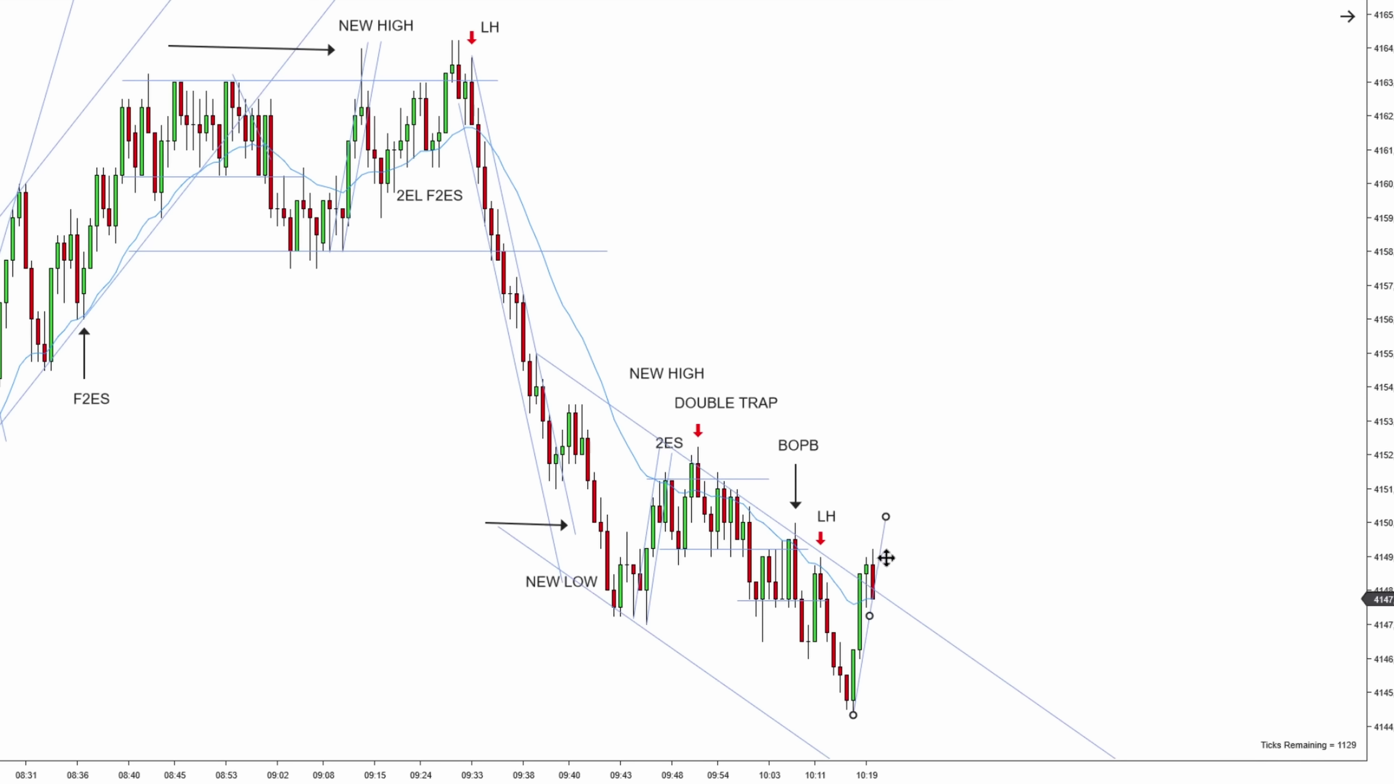
drag(887, 560, 863, 551)
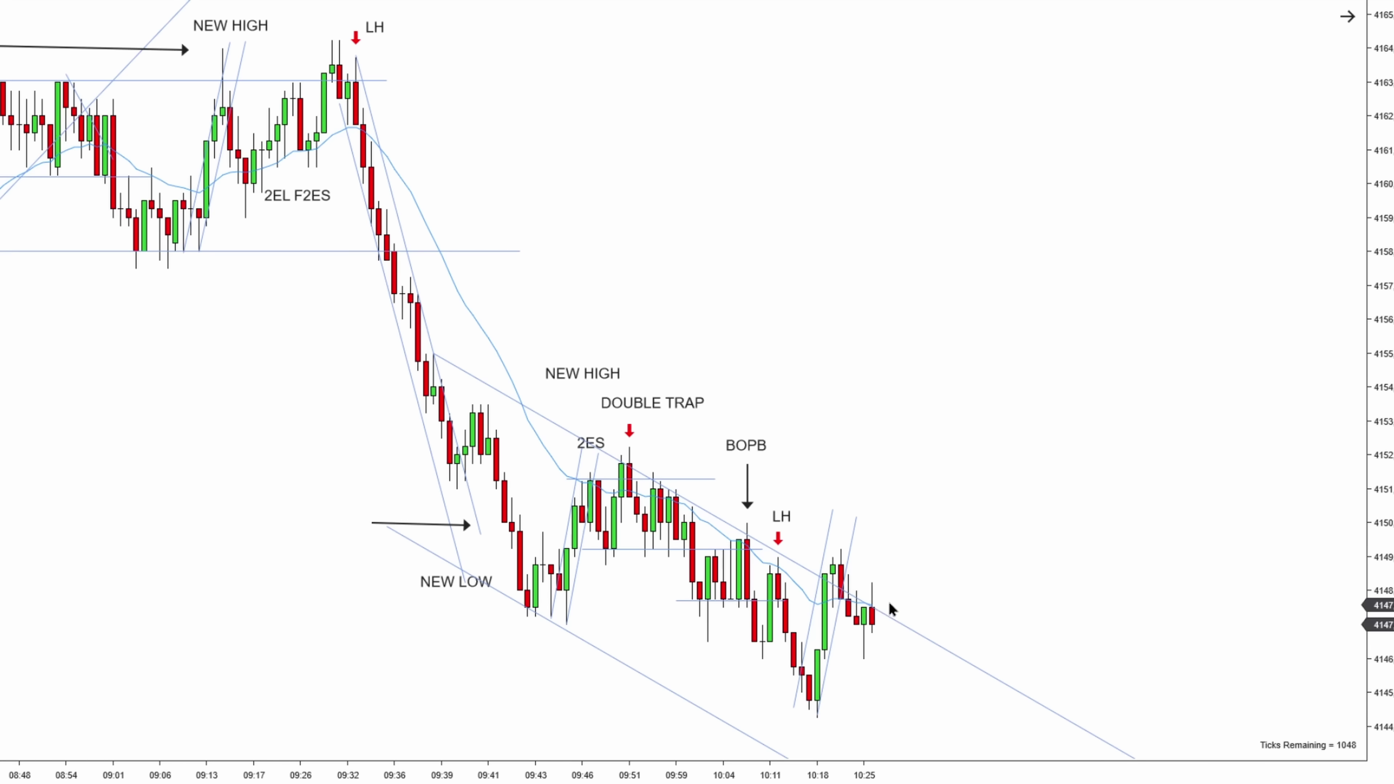
Step: Mark the newest pullback high with a red down arrow and add the label "2ES" above it
click(872, 574)
click(889, 534)
text(2ES)
click(893, 502)
drag(903, 536, 872, 543)
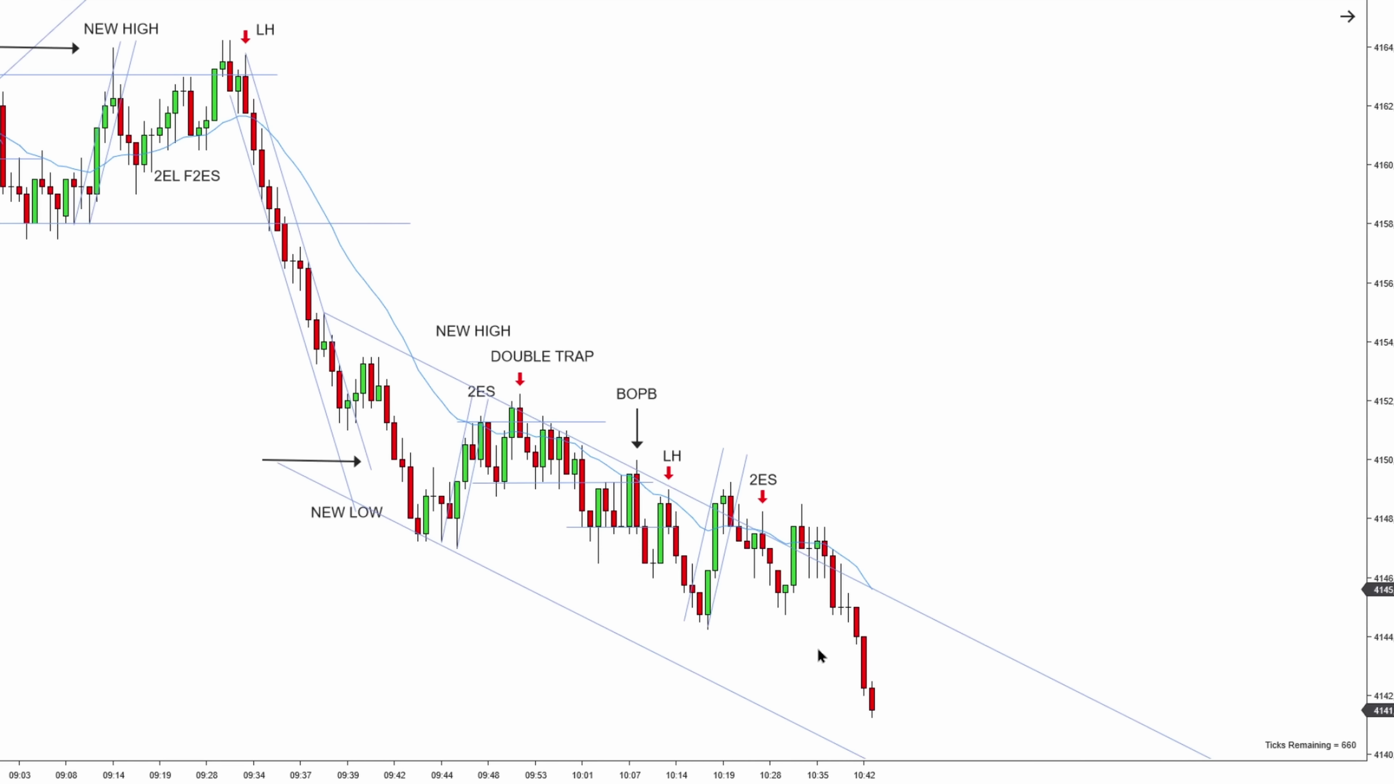
Step: Adjust the long descending trend line's slope so that it passes along the highs near the second 2ES label
scroll(897, 637, down, 2)
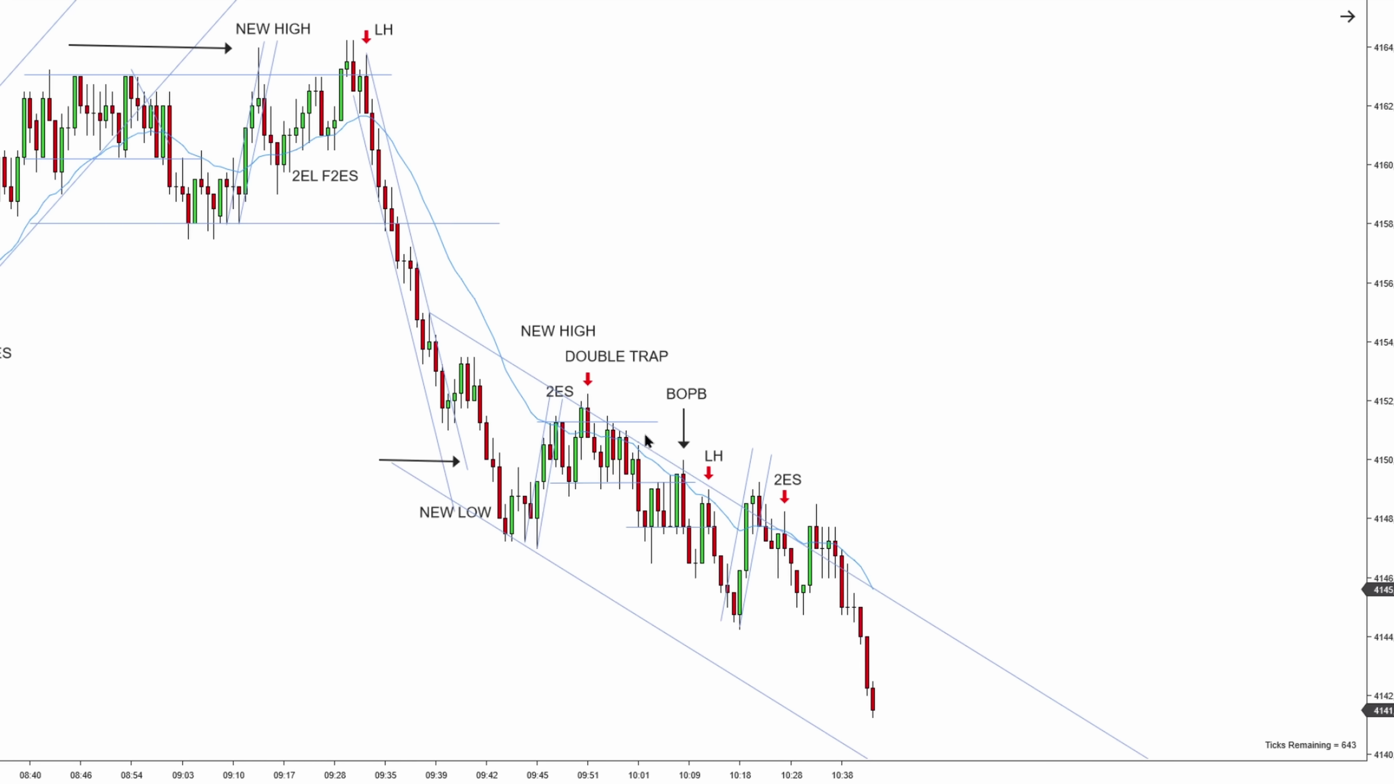
click(668, 459)
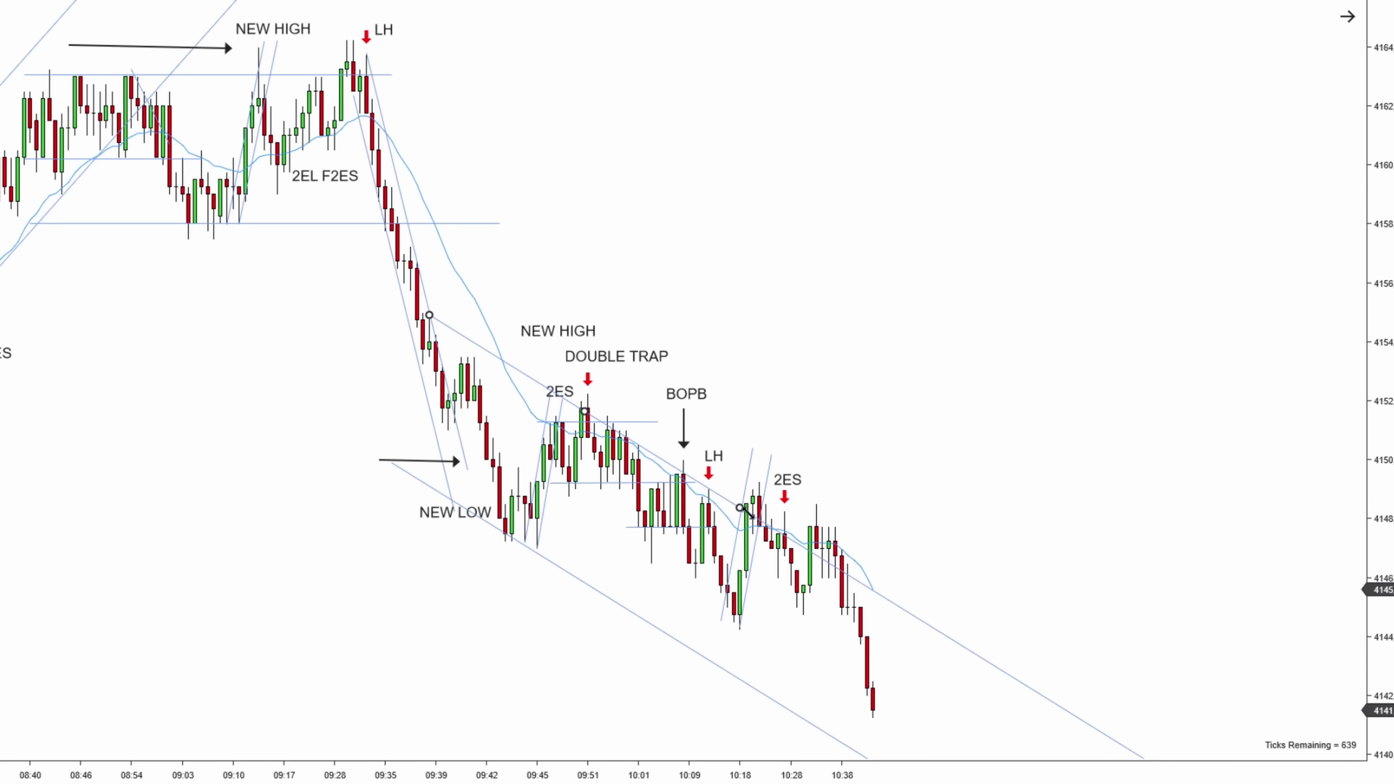
drag(741, 507, 759, 493)
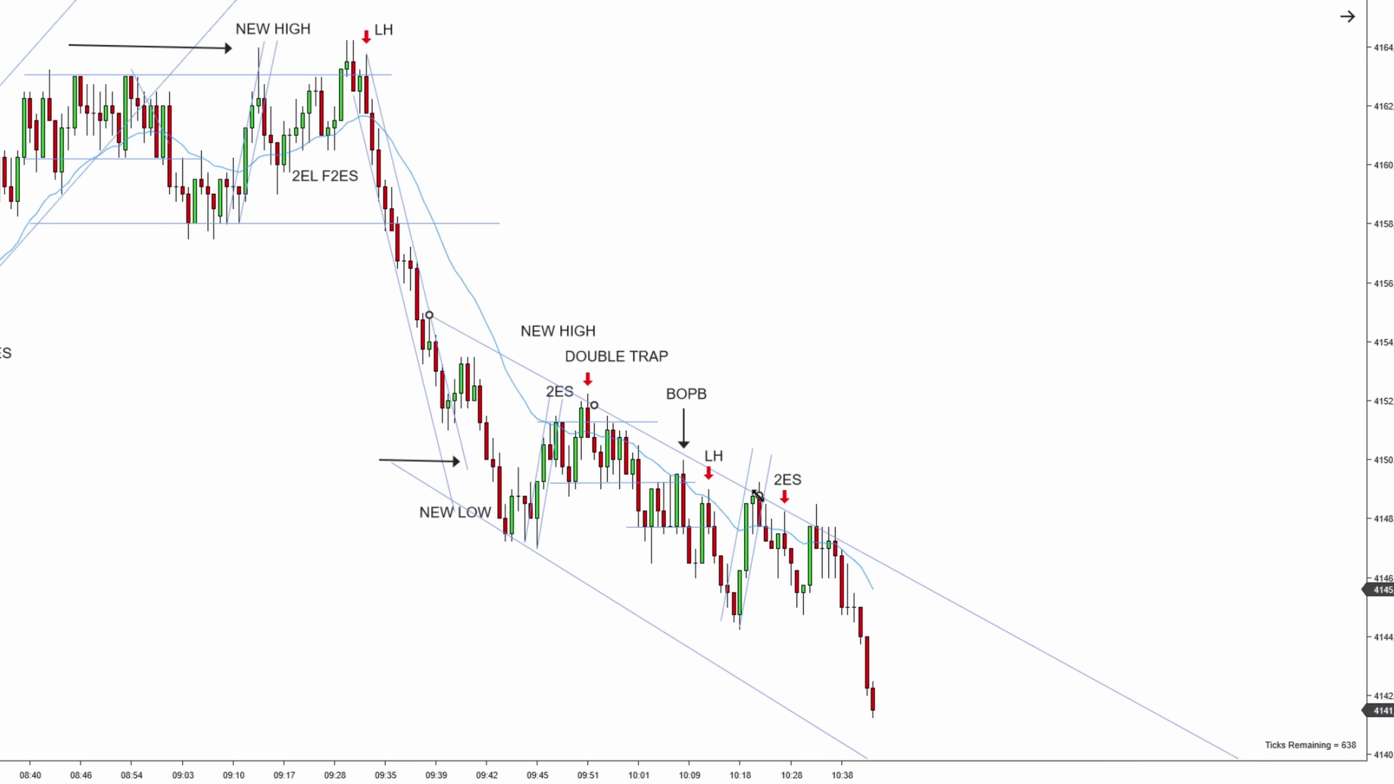
Step: Replace the lower channel line with a new parallel copy of the adjusted descending trend line, placed along the lows
click(620, 604)
key(Delete)
click(657, 439)
drag(657, 439, 607, 585)
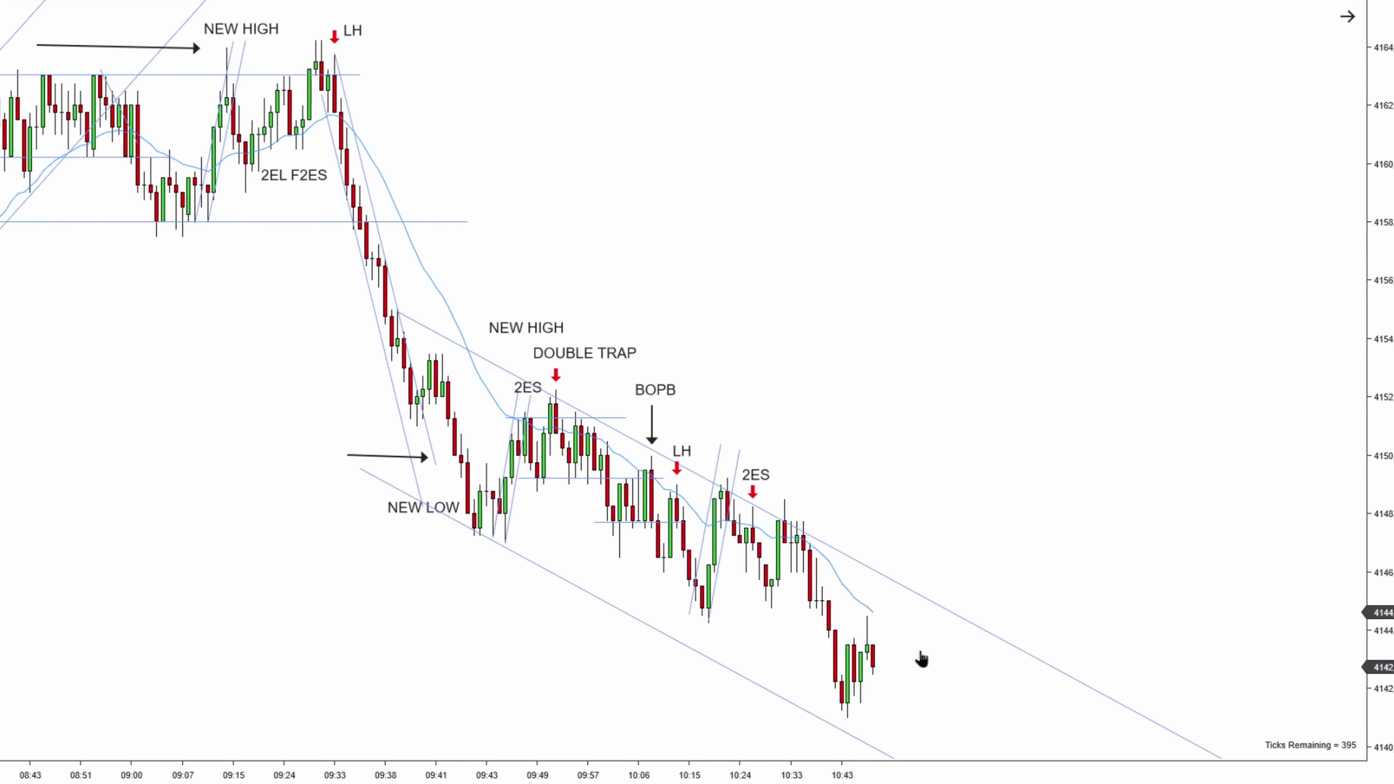
Step: Draw a short ascending line from the newest swing low up to the high of the first bounce
click(854, 715)
click(870, 669)
click(886, 622)
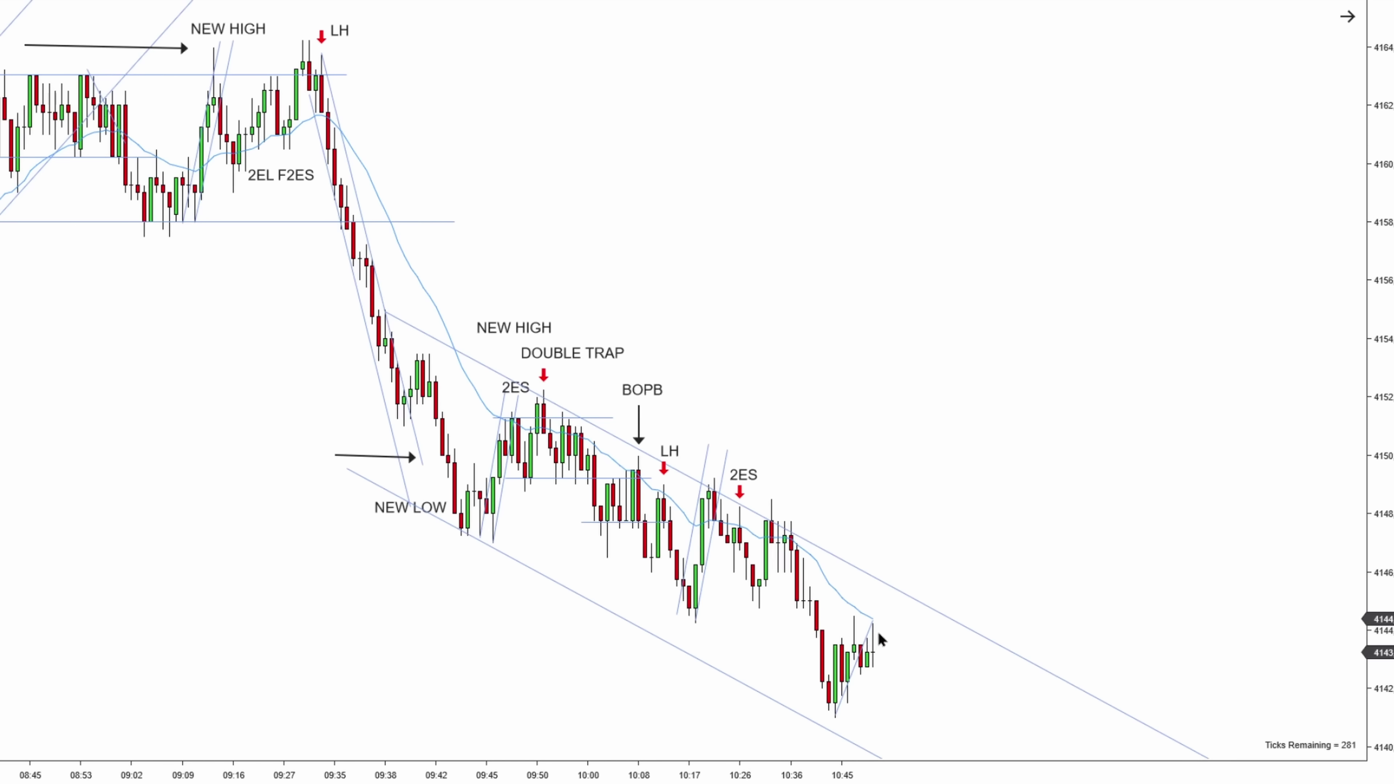
click(870, 615)
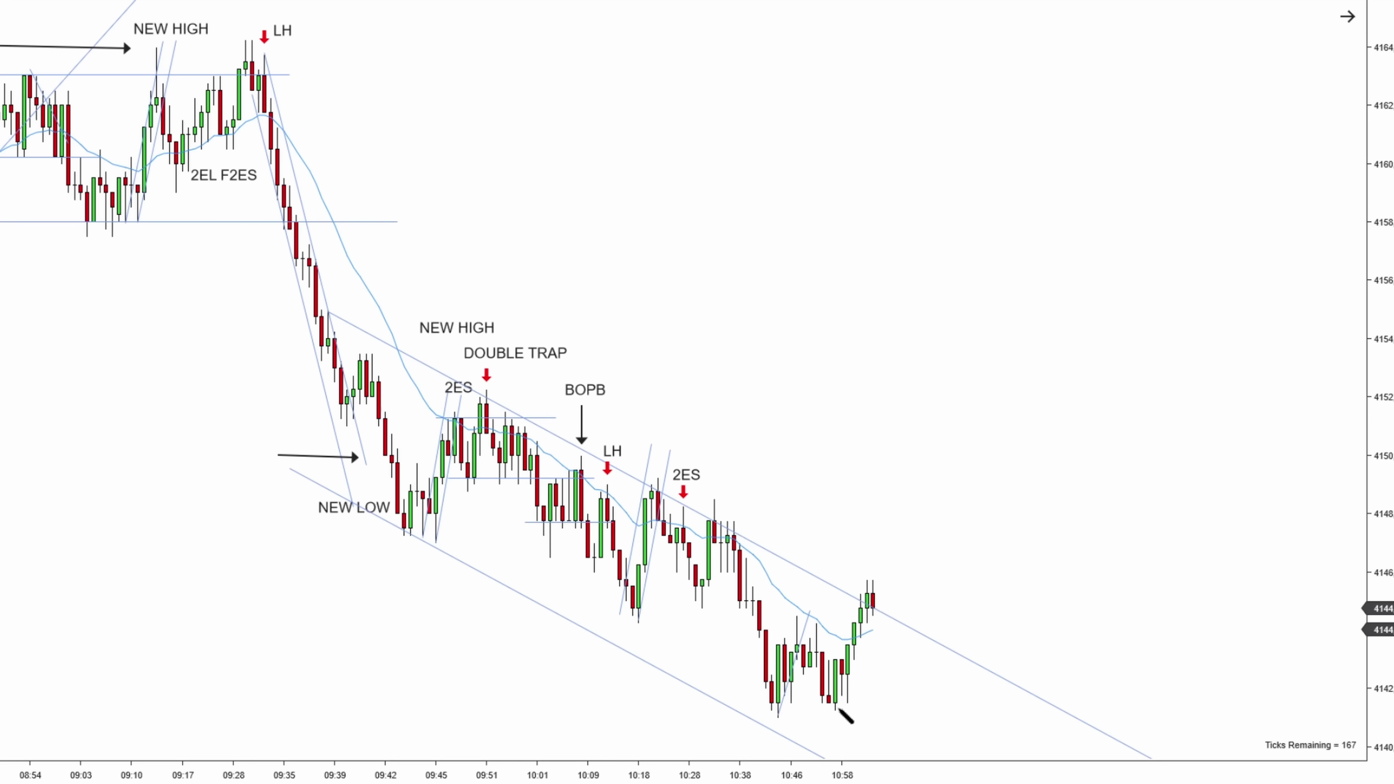
Step: Draw a steep ascending line from the second swing low with a parallel copy, and place a copied "2ES" label above the newest high
mouse_move(835, 708)
mouse_down()
mouse_move(906, 623)
mouse_move(891, 566)
mouse_move(865, 576)
mouse_up()
click(889, 573)
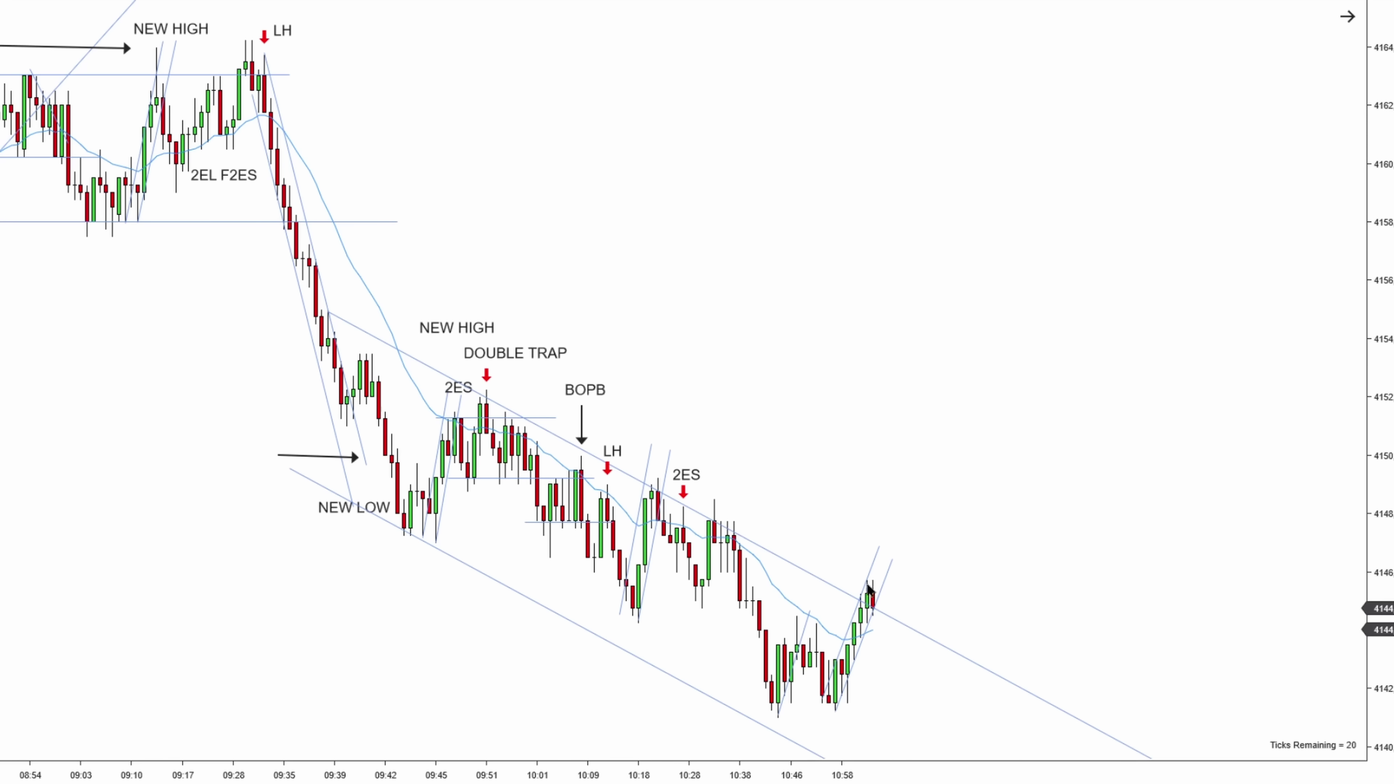
click(693, 477)
drag(693, 477, 857, 567)
click(921, 585)
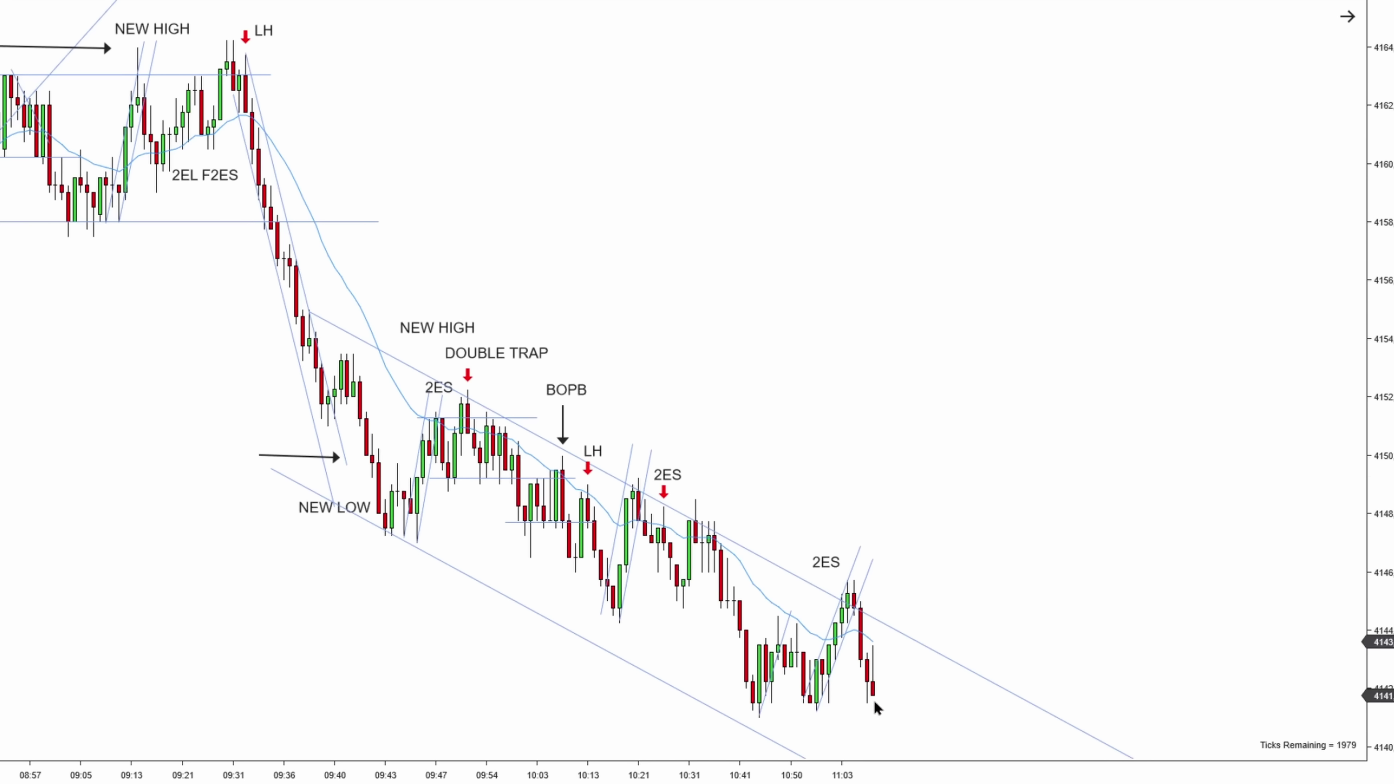
Step: Try a horizontal line along the recent lows and an arrow down the newest decline, removing each one
drag(745, 703, 904, 703)
click(871, 704)
key(Delete)
drag(855, 585, 867, 707)
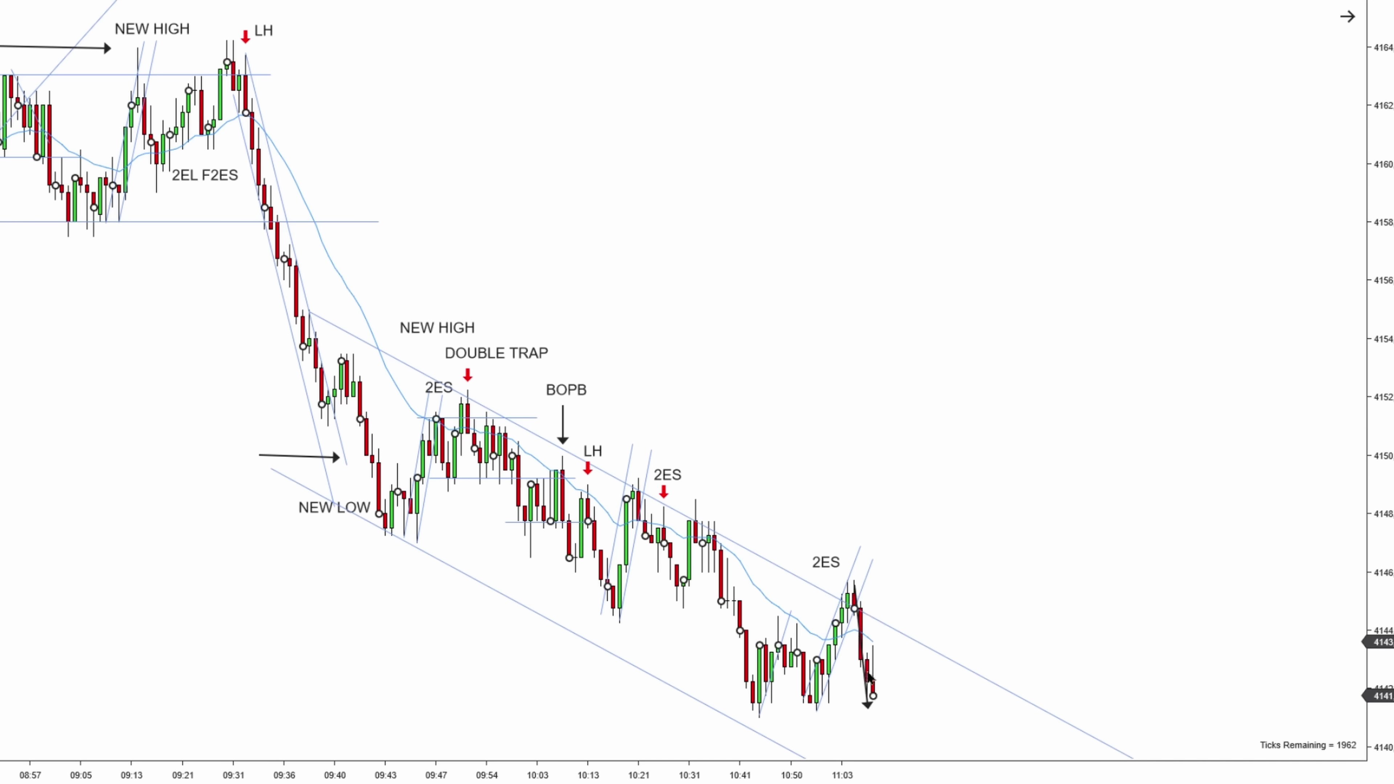
key(ctrl+z)
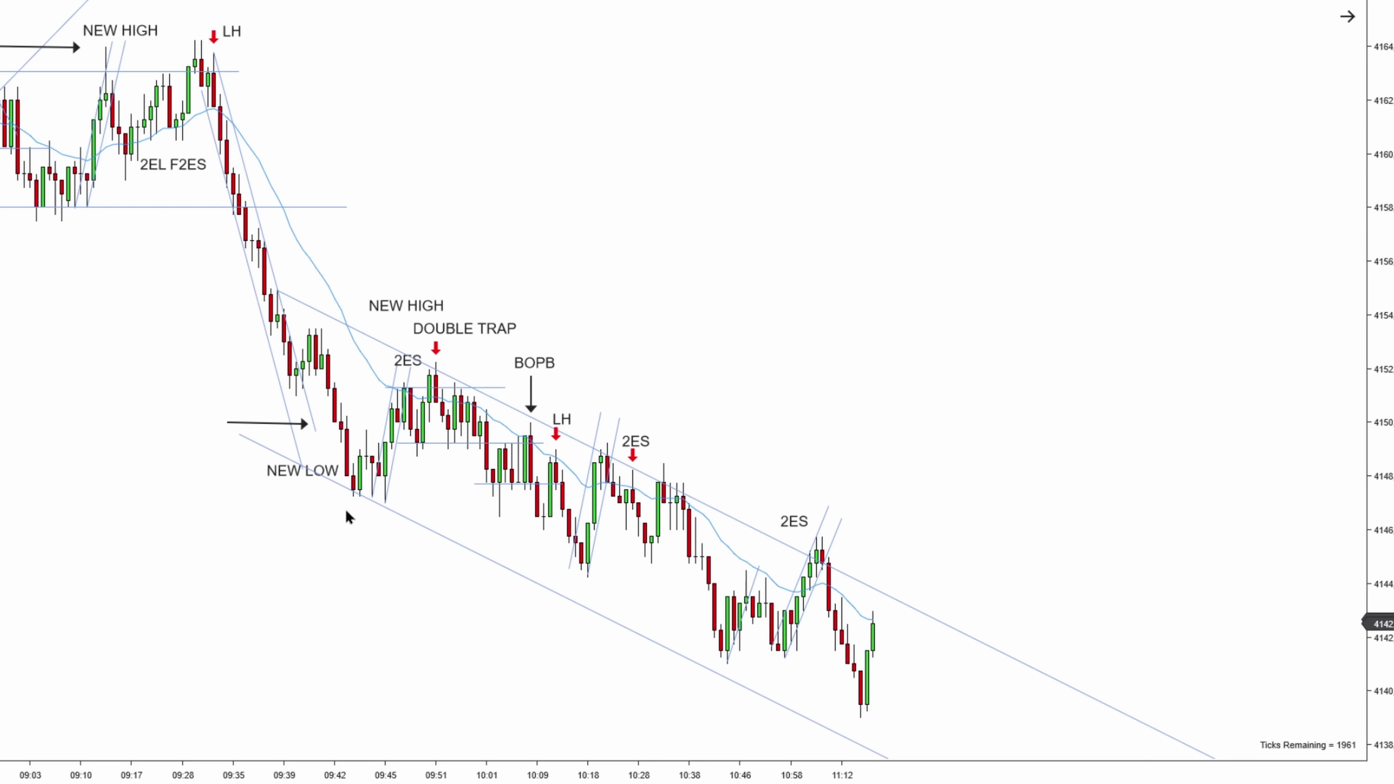
Step: Copy the "NEW LOW" label and place the copy beside the newest swing low
click(299, 470)
drag(315, 481, 810, 708)
click(865, 570)
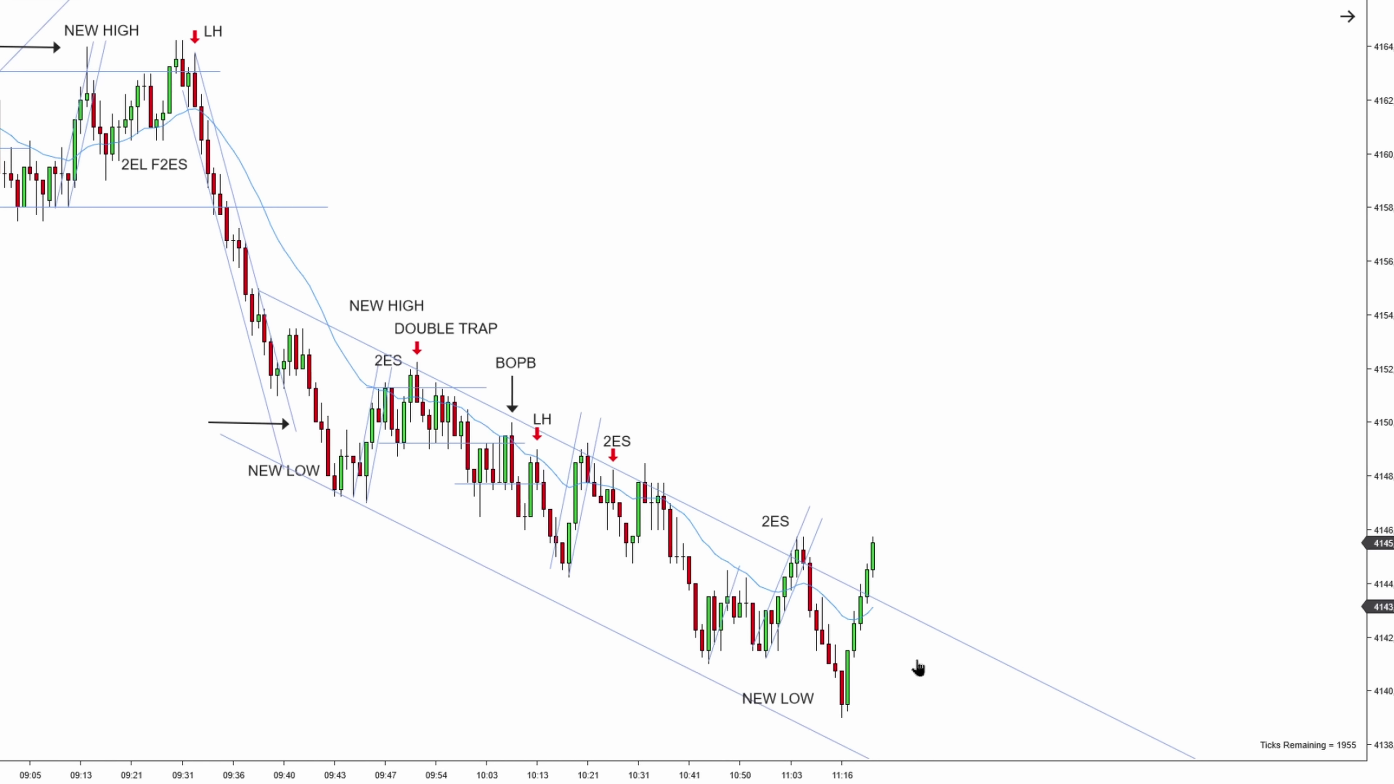
Step: Draw a steep ascending line from the new low with a parallel copy, and place a copied "NEW HIGH" label above the newest high
drag(818, 728, 893, 456)
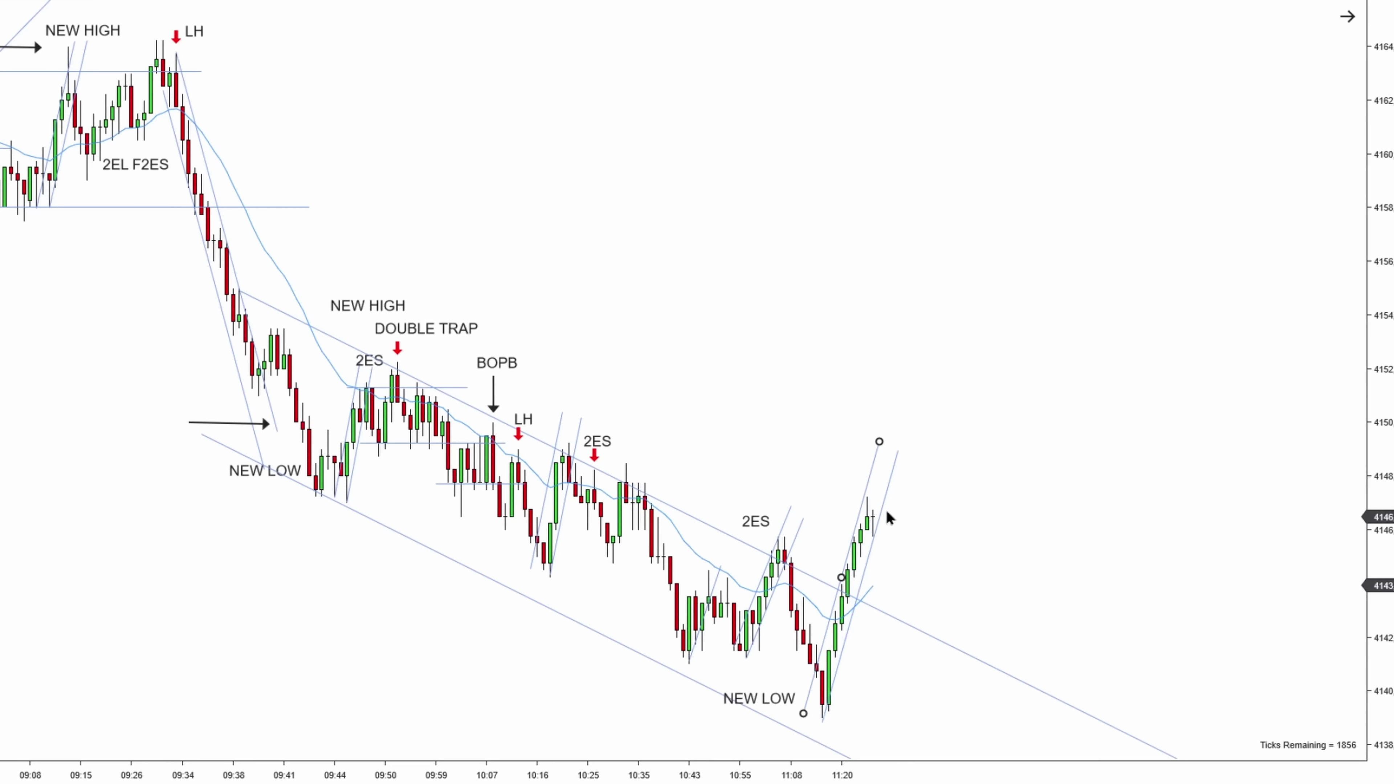
click(922, 514)
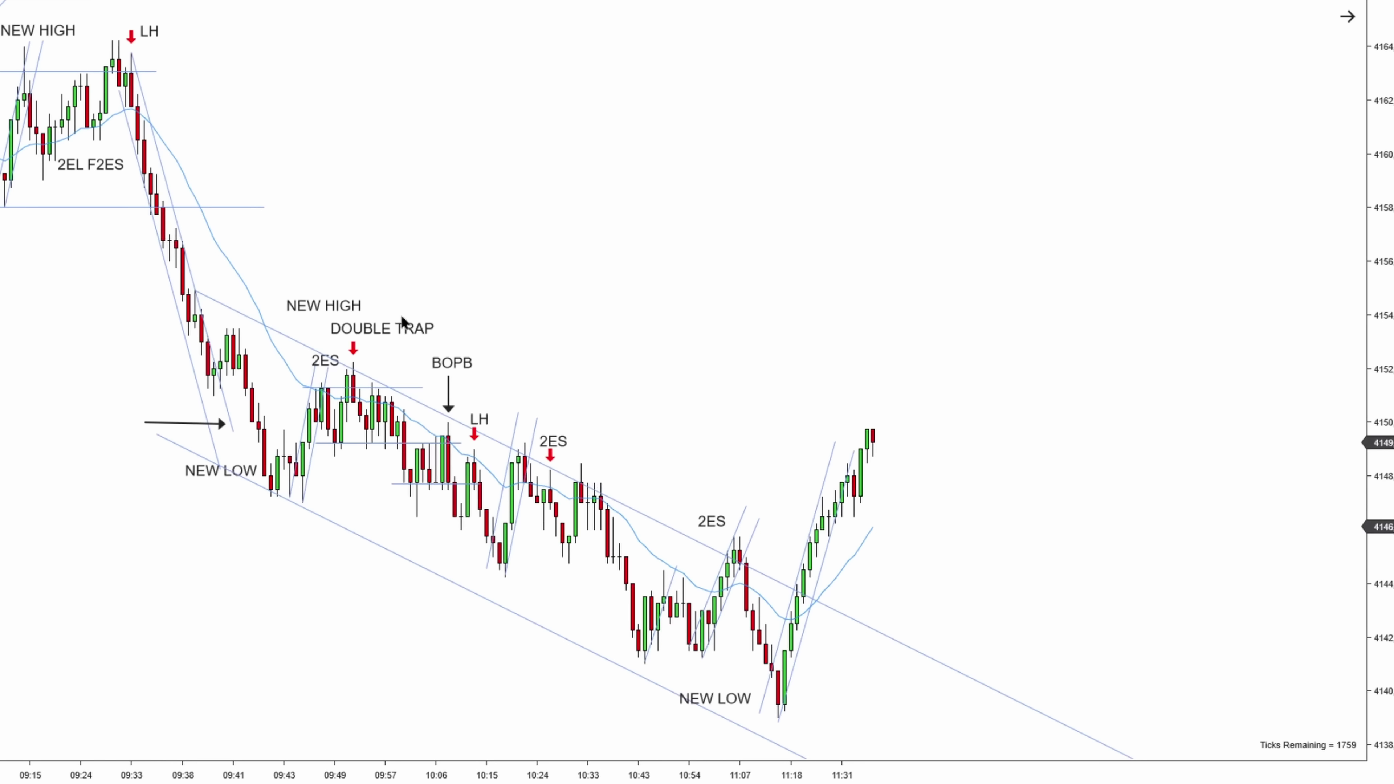
drag(342, 303, 852, 389)
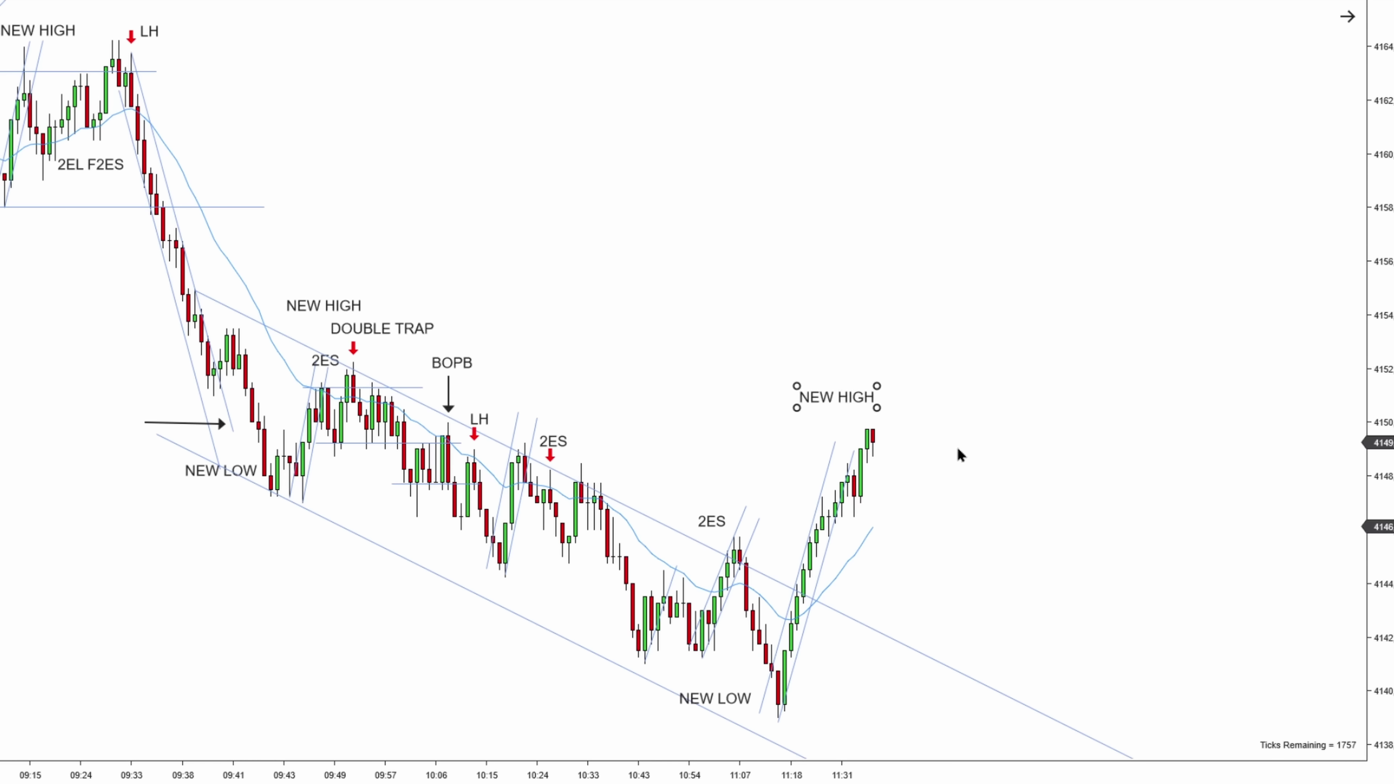
Step: Move the upper descending trend line well above price and draw a steeper replacement along the highs
drag(634, 504, 669, 369)
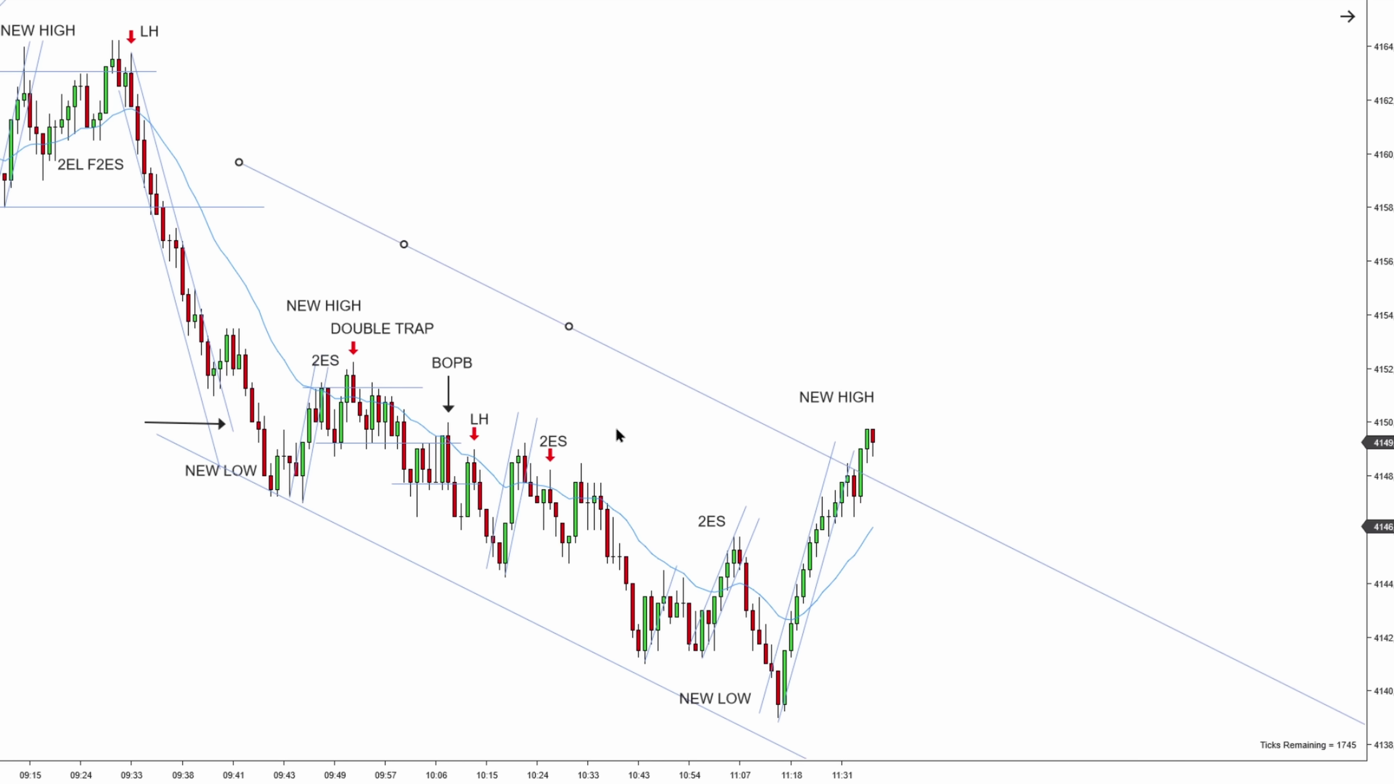
click(616, 429)
drag(202, 308, 784, 573)
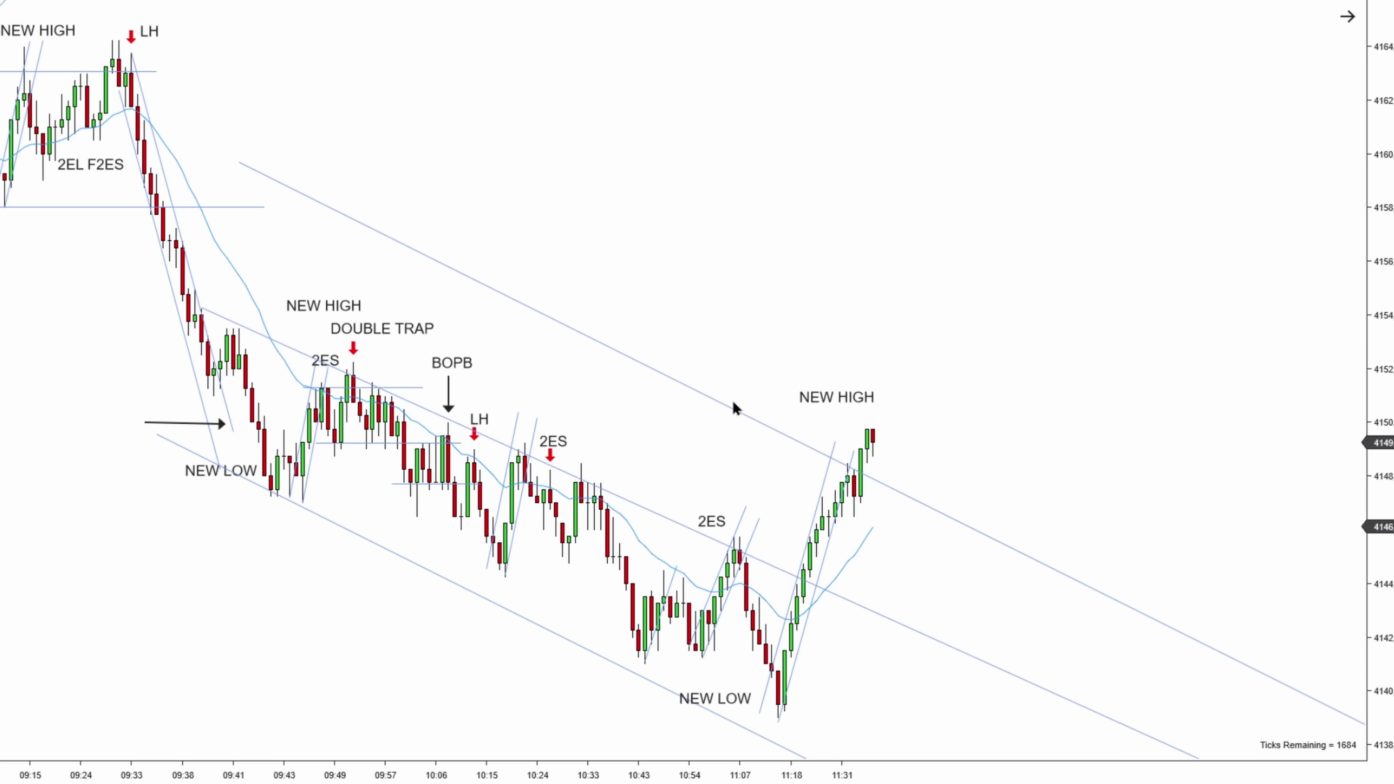
drag(733, 400, 840, 273)
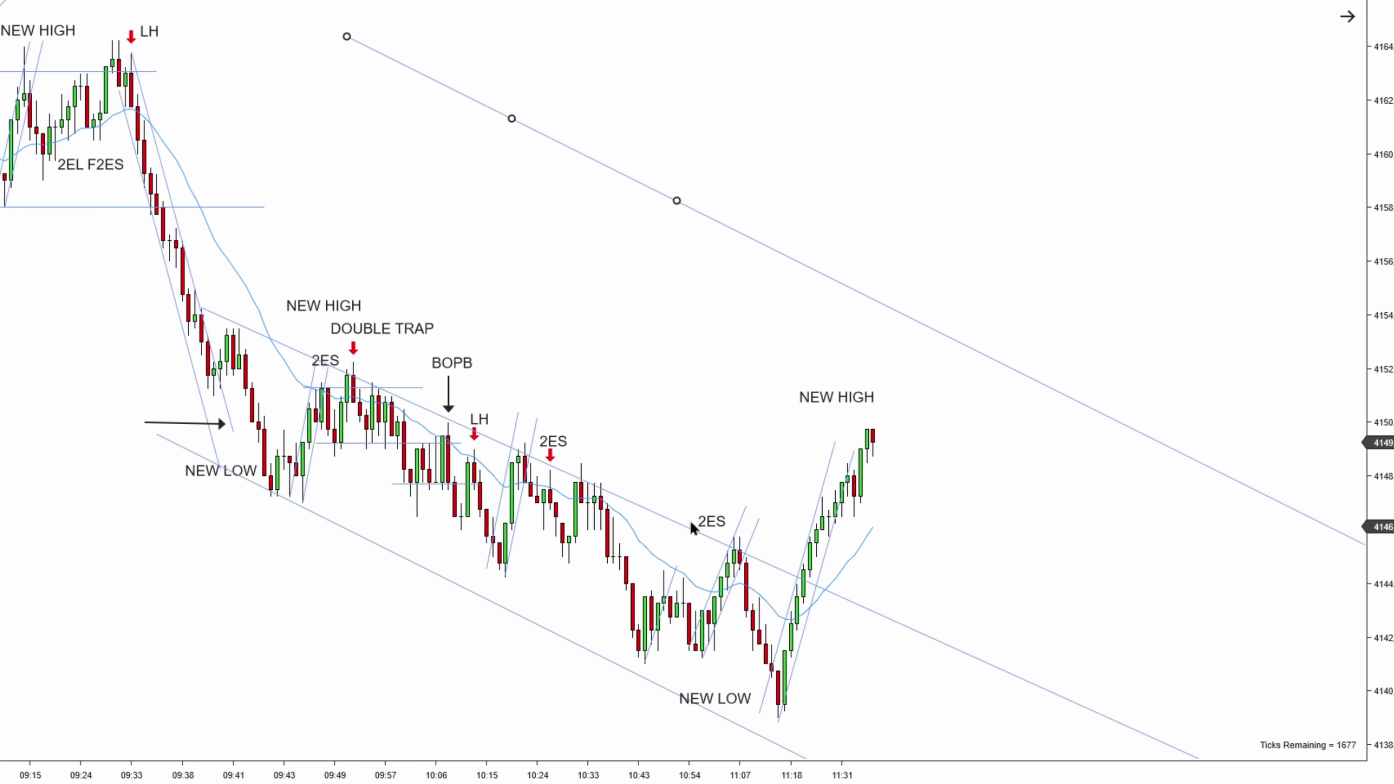
click(971, 542)
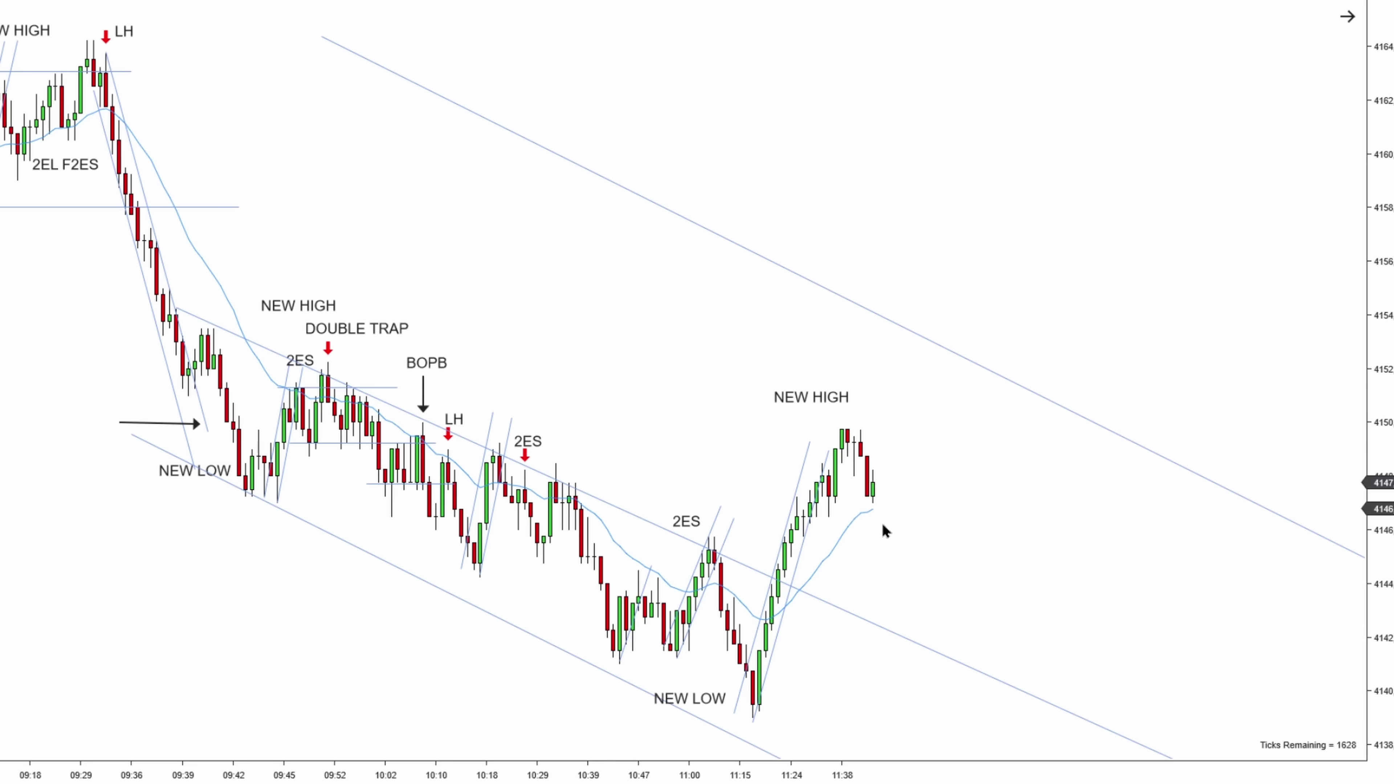
Step: Try a downward arrow from the newest pullback low and delete it
drag(880, 497, 898, 580)
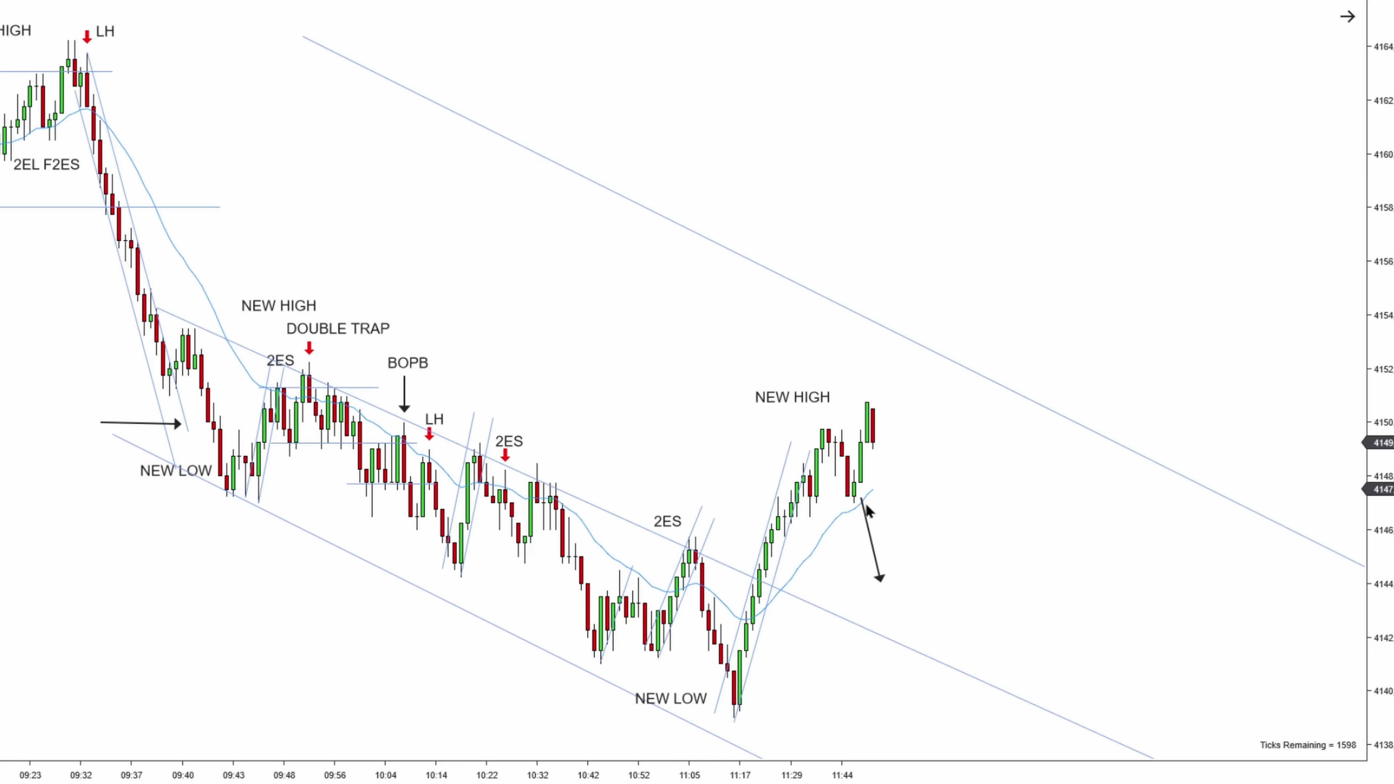
click(869, 527)
key(Delete)
Step: Delete the replacement descending trend line and move the original line back along the highs of the decline
click(624, 517)
key(Delete)
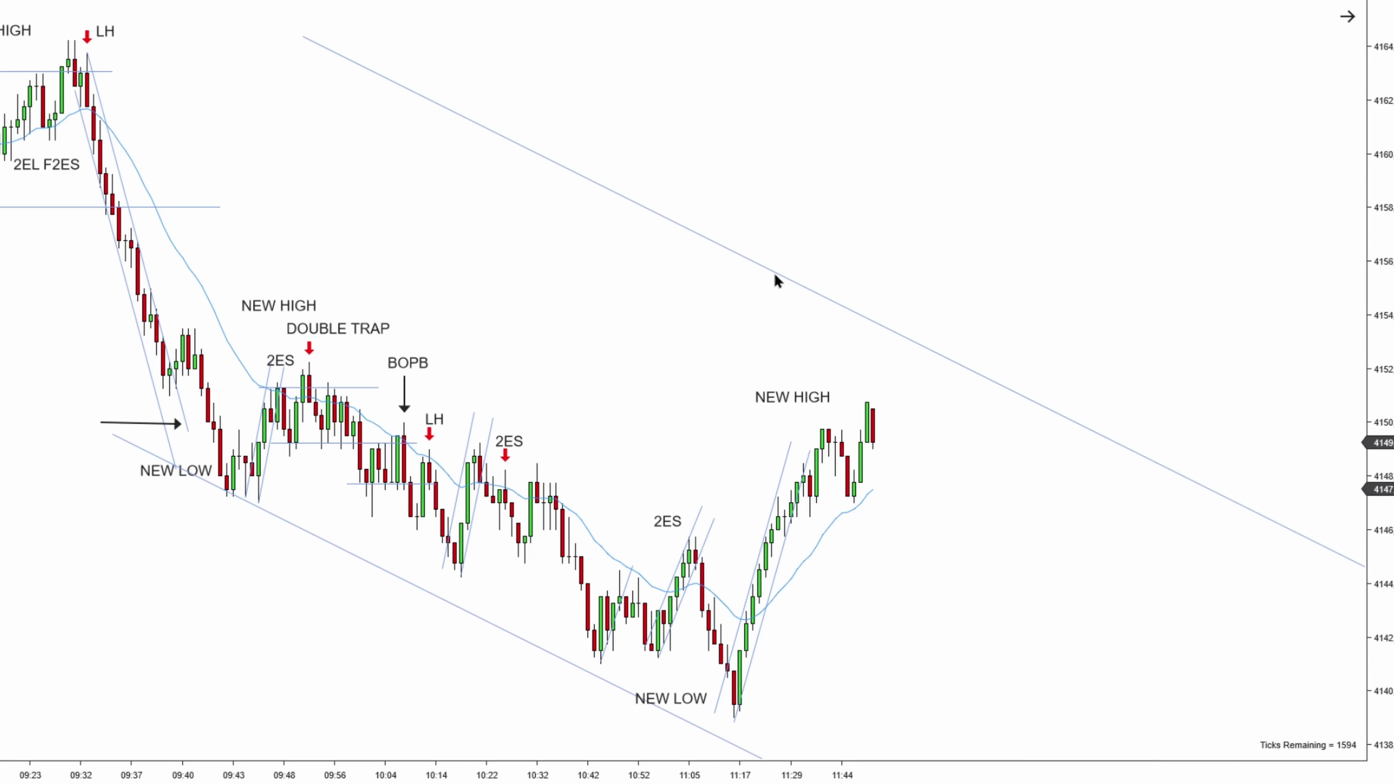
drag(775, 280, 619, 527)
click(620, 491)
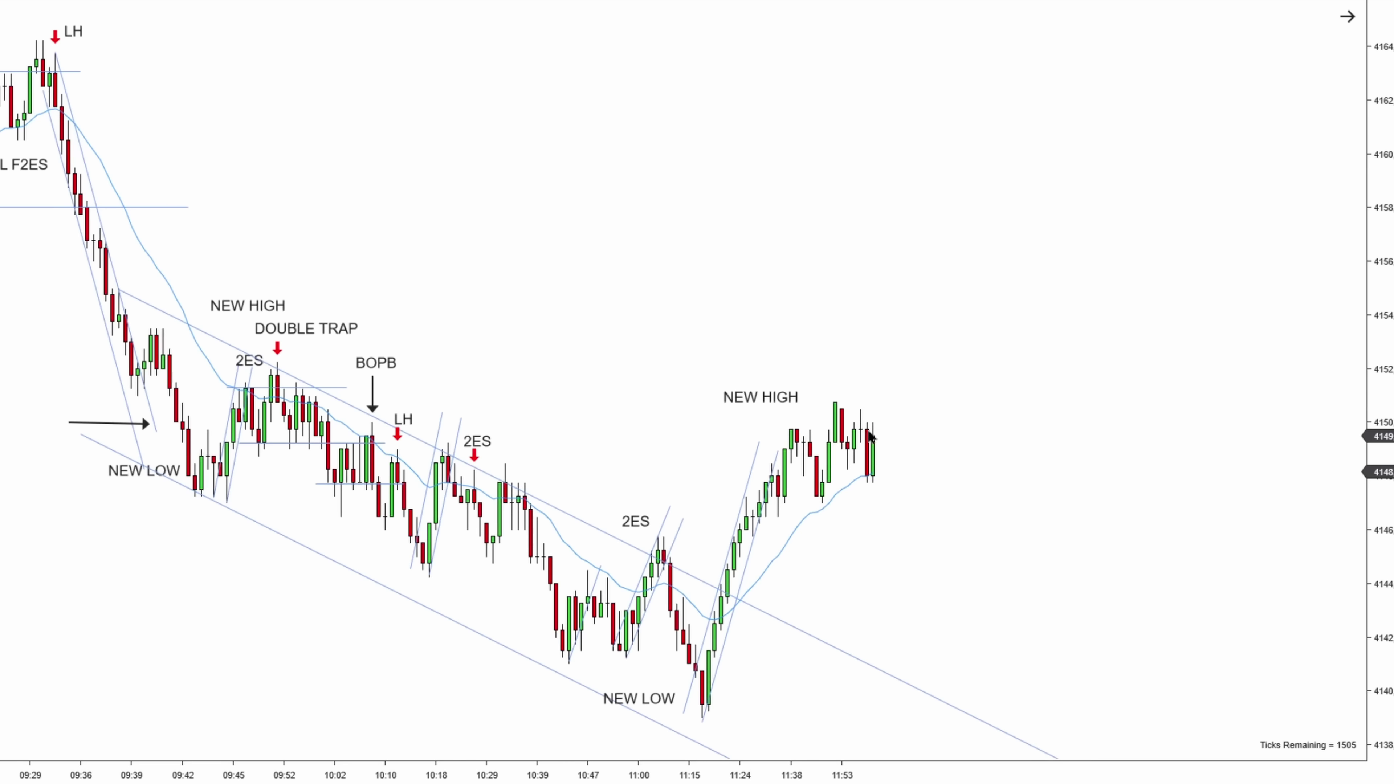
Step: Draw an ascending trend line beneath the newest pullback lows and place a parallel copy along the highs
click(740, 533)
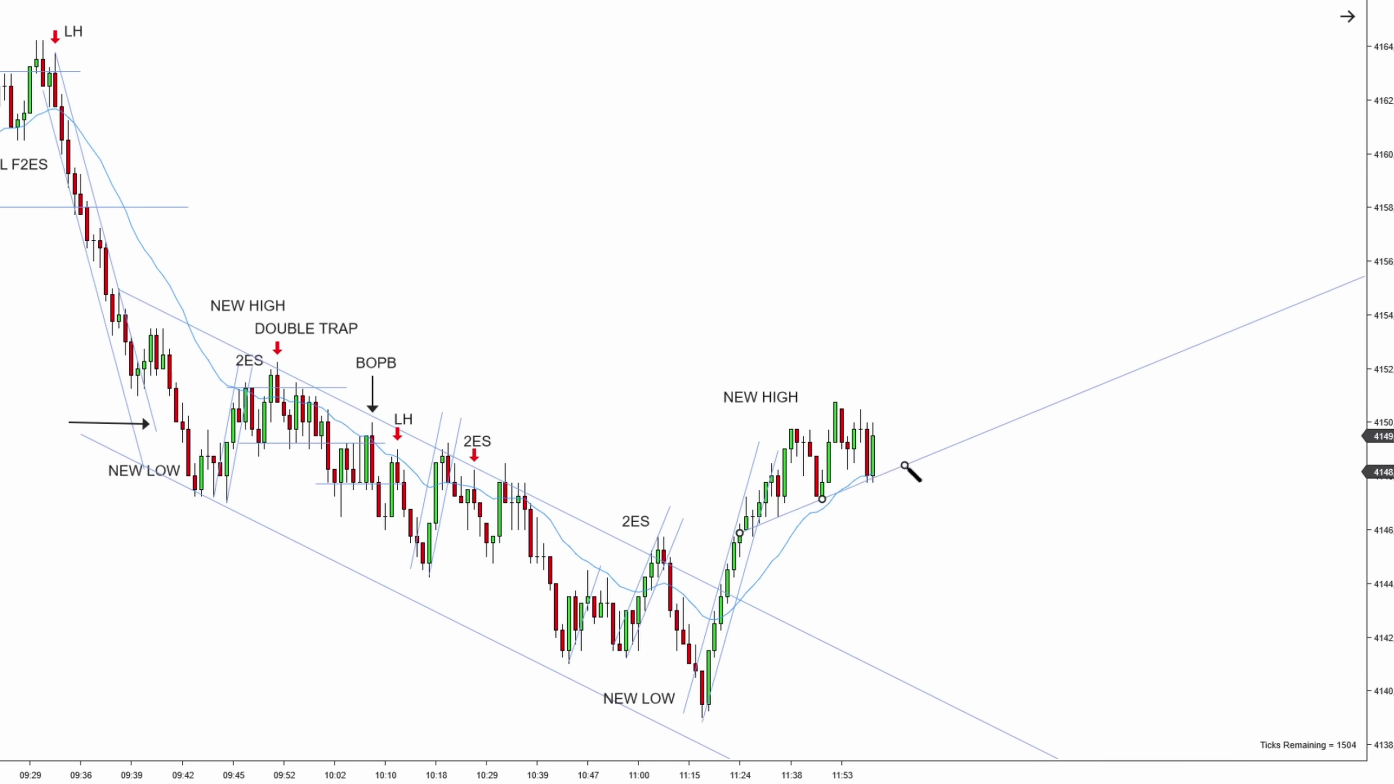
click(886, 423)
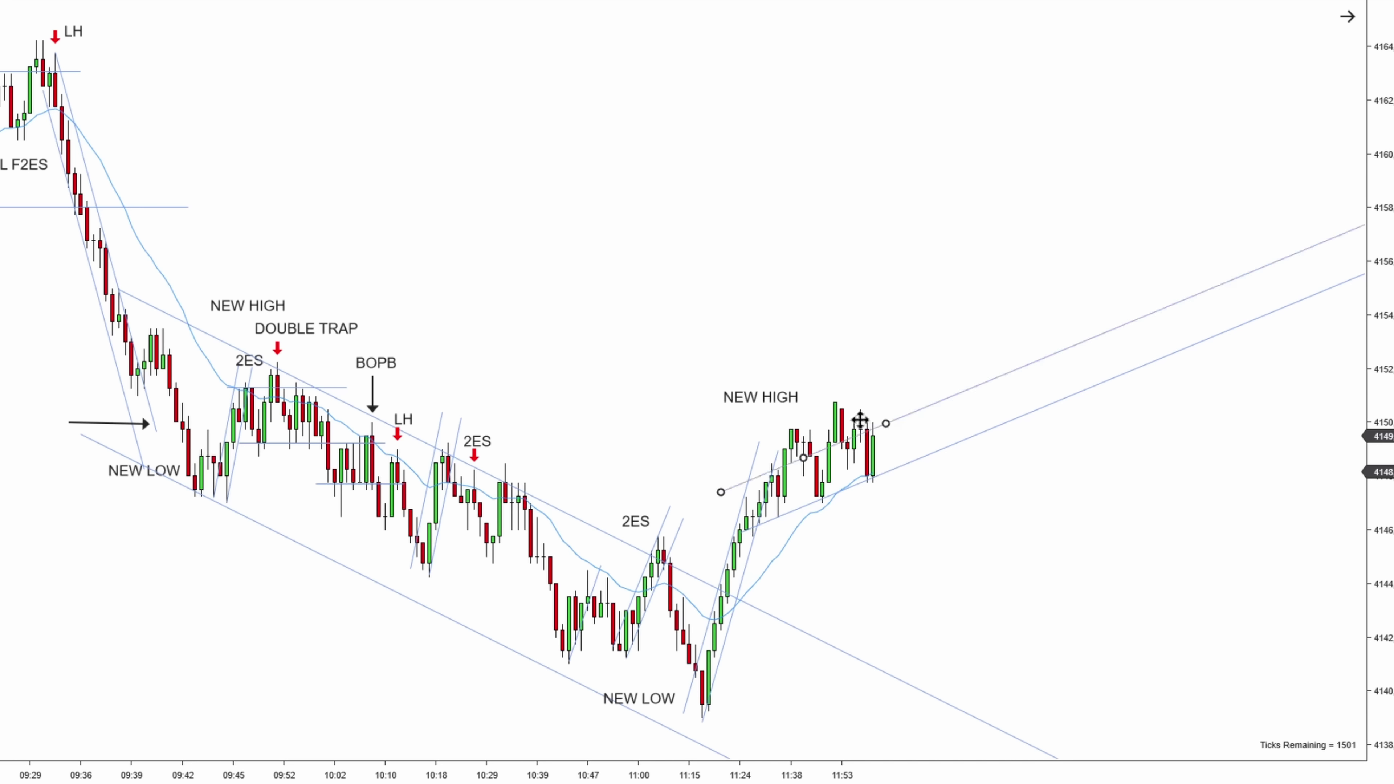
drag(861, 421, 856, 398)
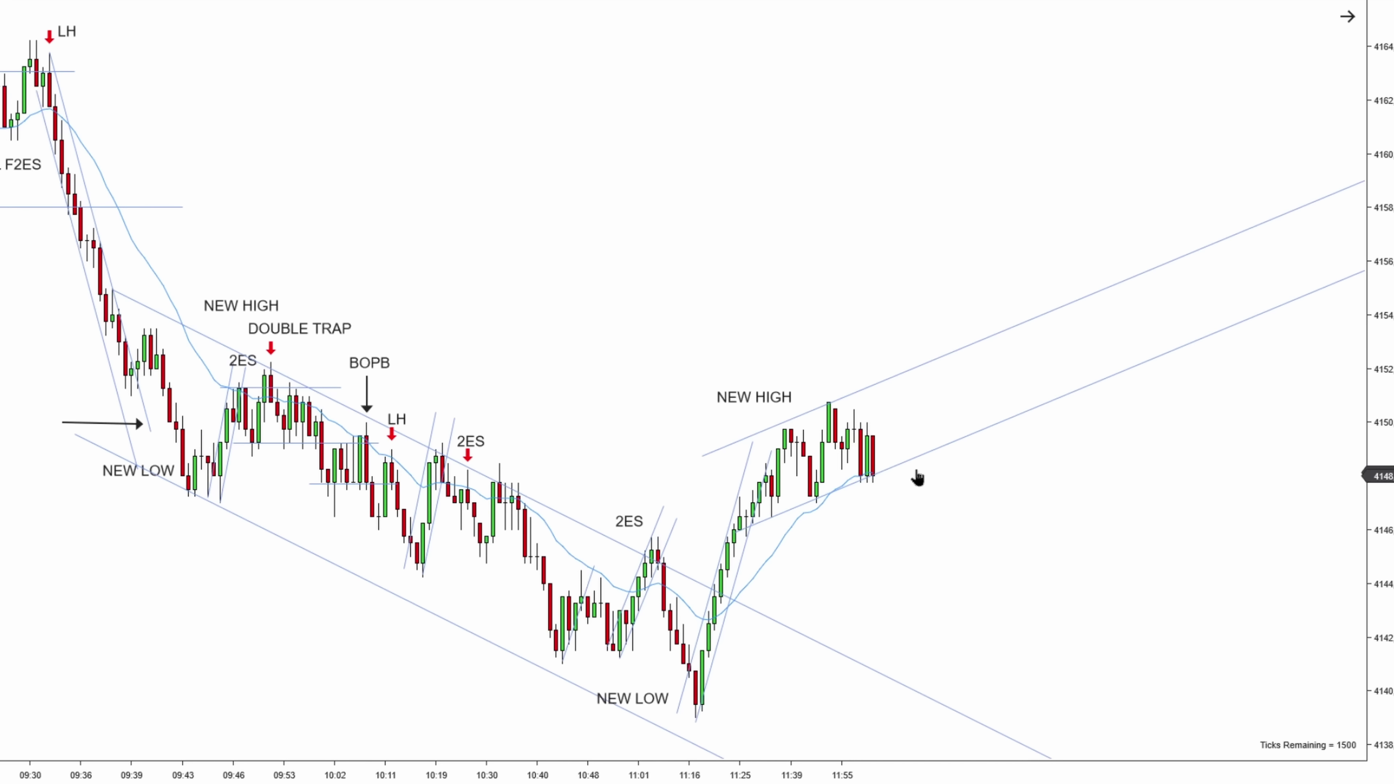
Step: Delete both lines of the small ascending channel around the newest consolidation
click(910, 462)
key(Delete)
click(860, 388)
key(Delete)
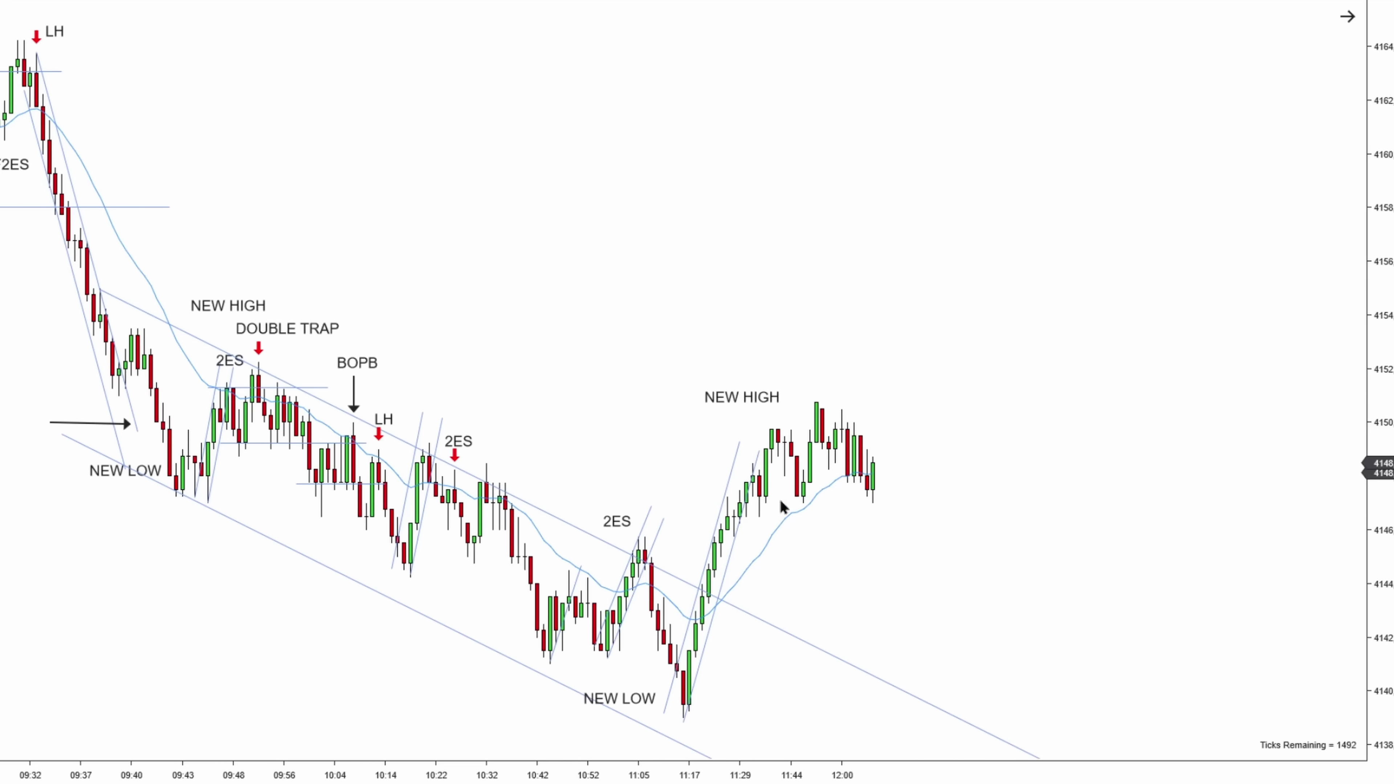
Step: Draw a horizontal line along the pullback lows under the newest consolidation
drag(763, 496, 956, 497)
click(876, 519)
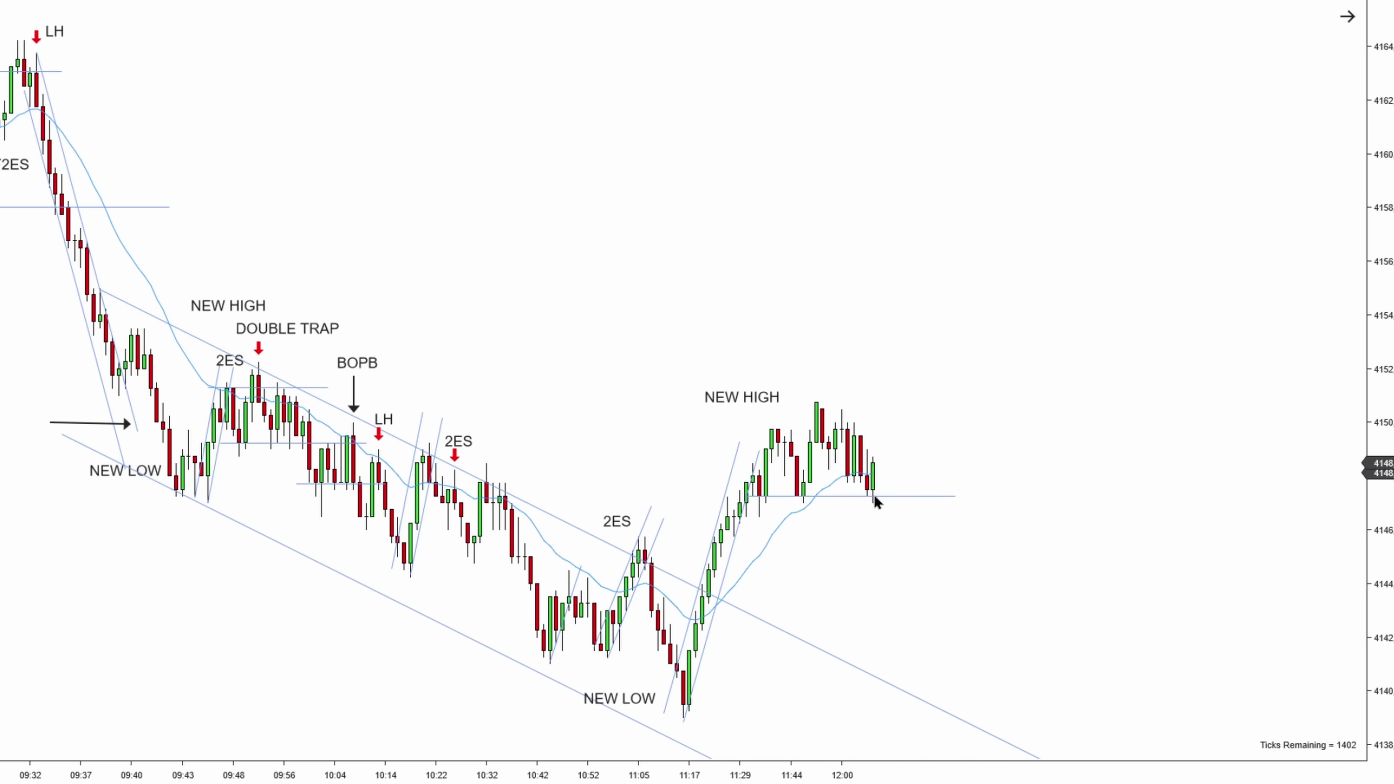
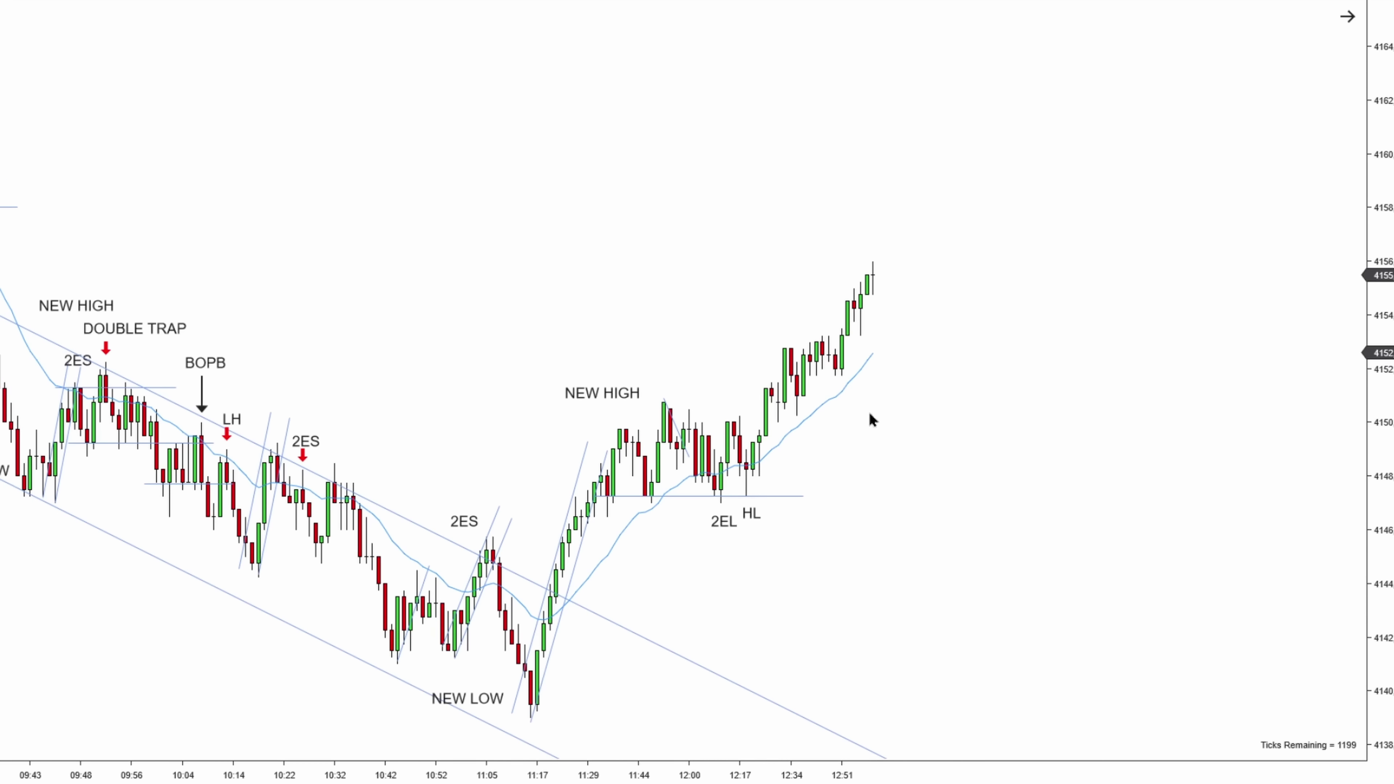
Step: Draw an ascending trend line from the 2EL low along the rally's lows and place a parallel copy along its highs
mouse_move(721, 504)
mouse_down()
mouse_move(1005, 224)
mouse_move(1019, 187)
mouse_up()
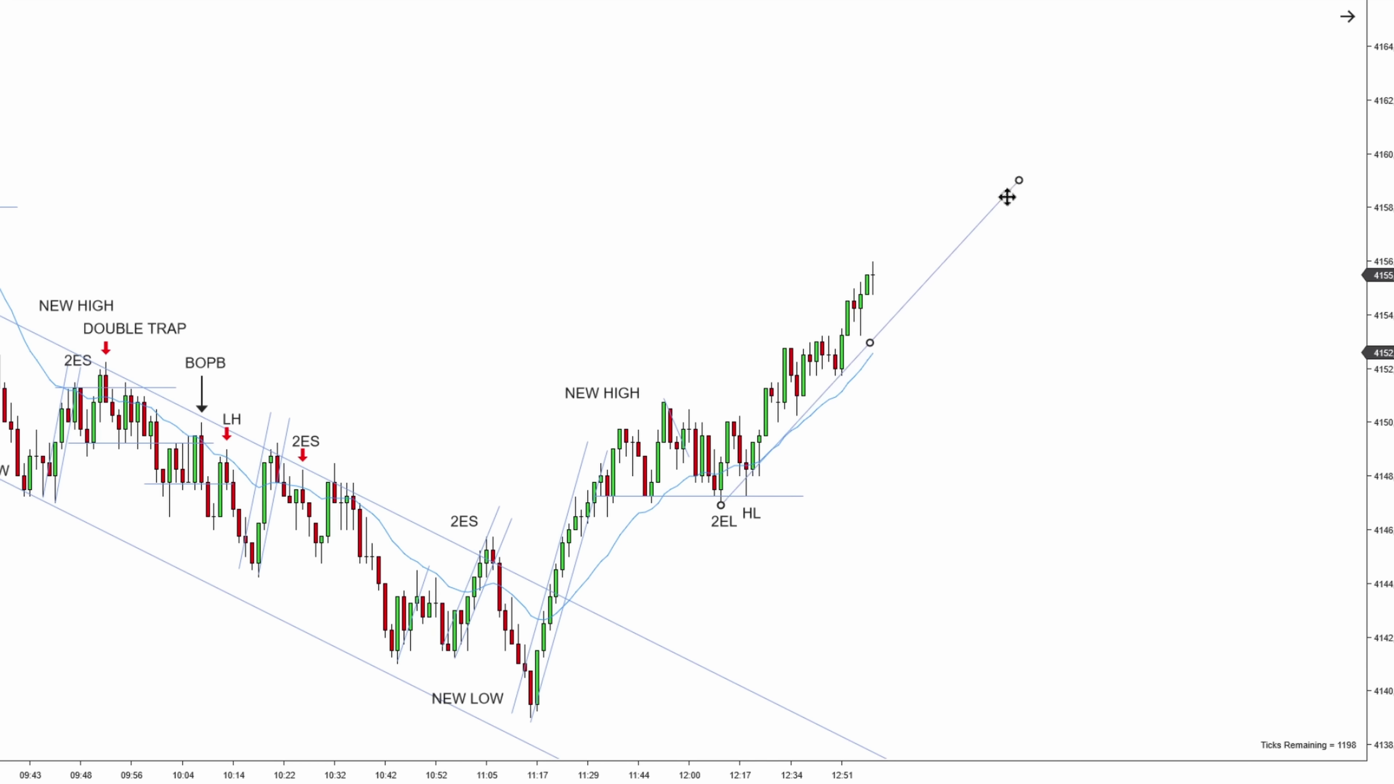
key(ctrl+v)
drag(903, 260, 879, 238)
click(985, 297)
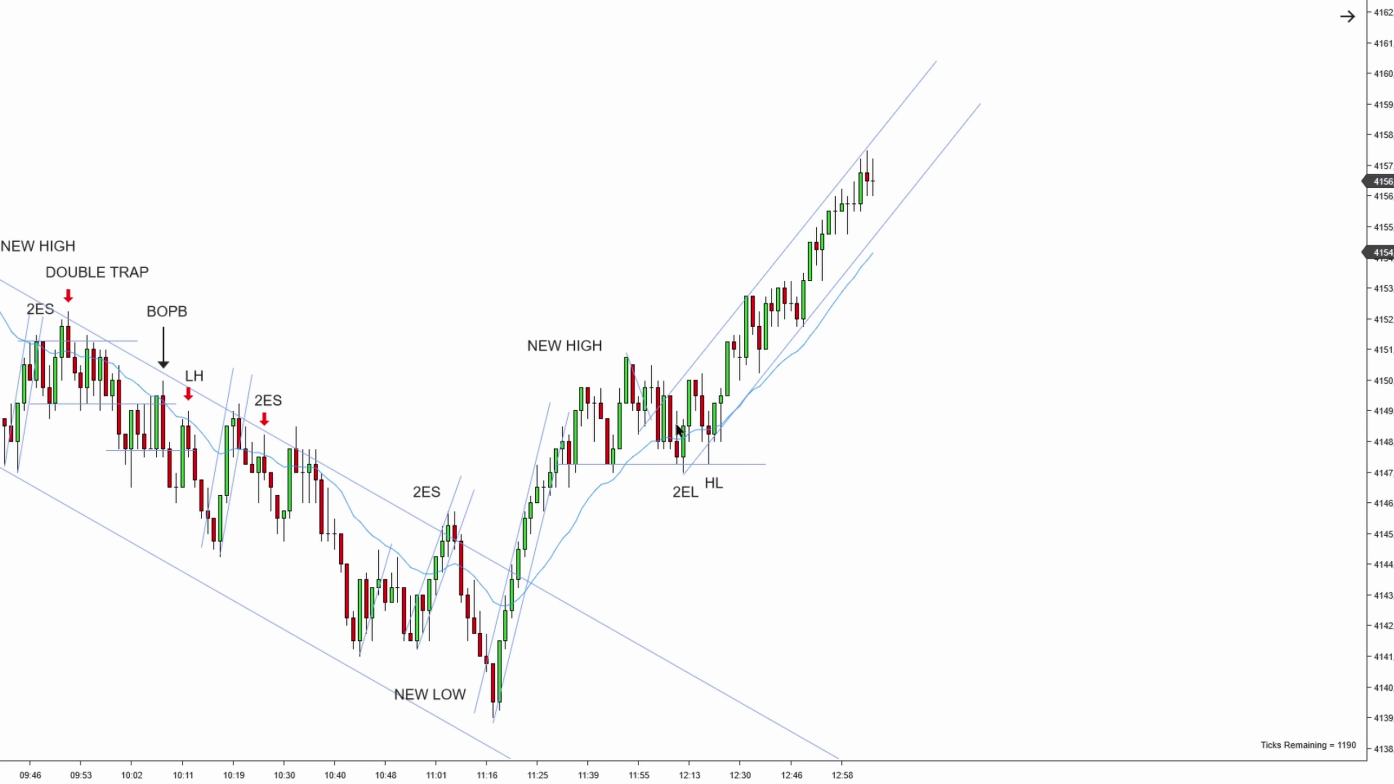
Step: Add a black up arrow pointing at the higher low and move the "HL" label beneath the arrow
mouse_move(715, 489)
mouse_down()
mouse_move(741, 489)
mouse_move(722, 492)
mouse_move(709, 465)
mouse_up()
click(717, 507)
click(709, 476)
drag(711, 476, 716, 519)
Step: Try a downward stroke below the consolidation and an ascending arrow beside the rally from the new low, deleting both
drag(767, 475, 805, 560)
click(793, 538)
key(Delete)
drag(519, 667, 644, 500)
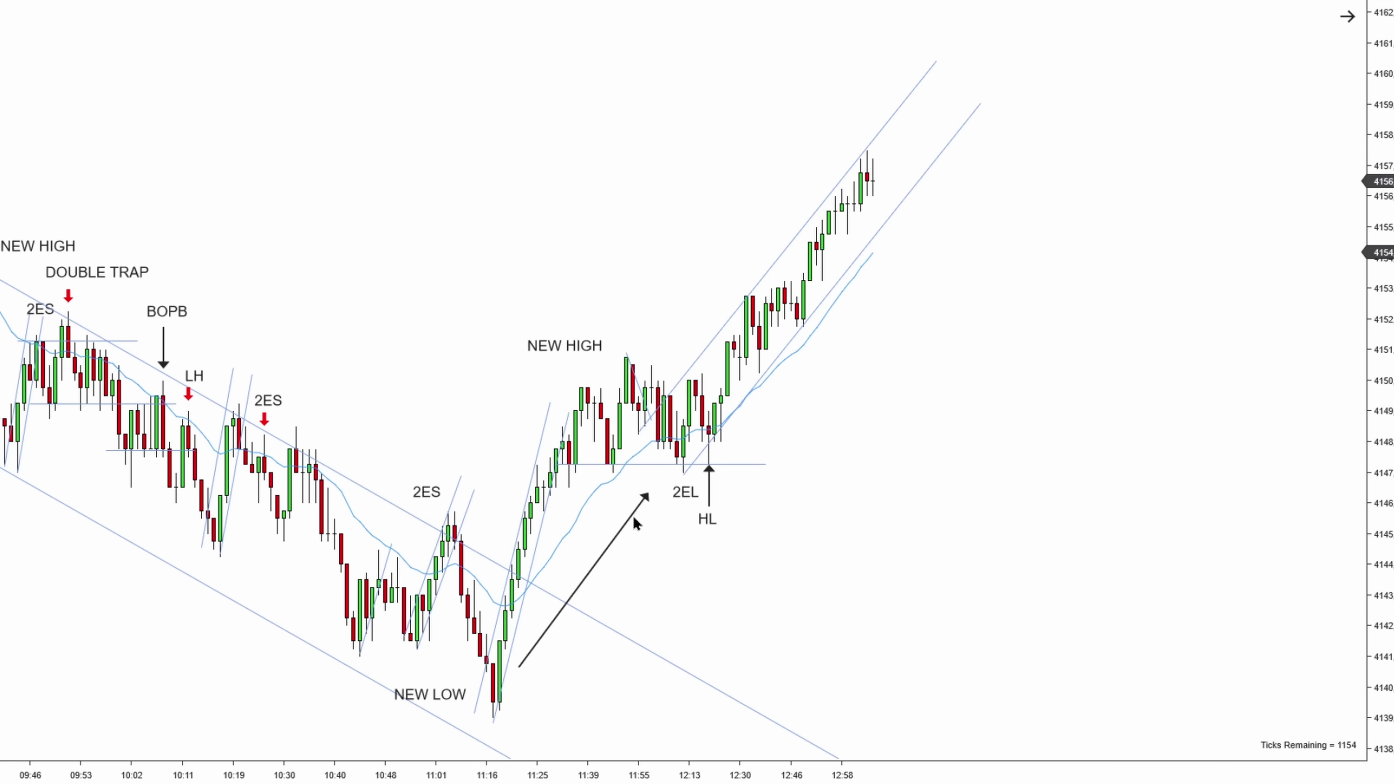
key(Delete)
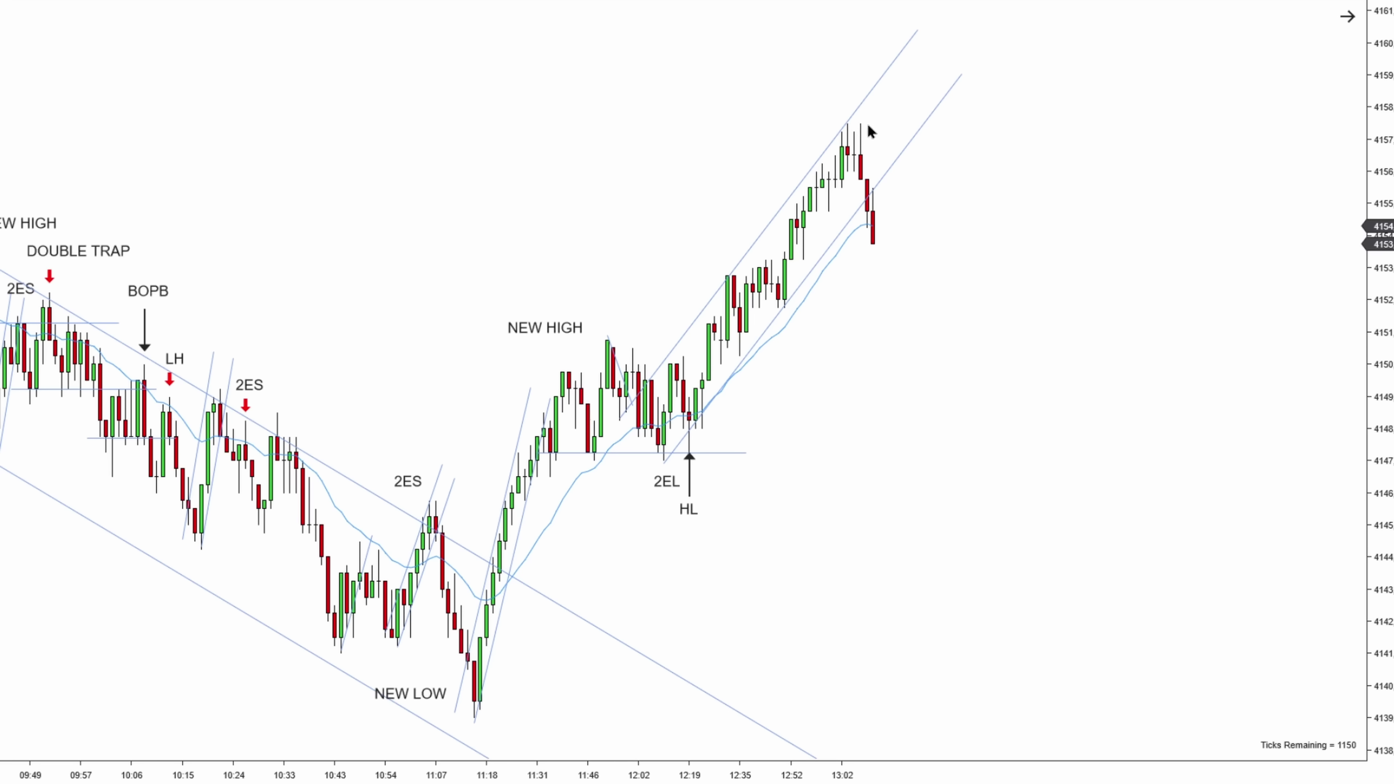
Step: Draw a steep descending line from the newest high and place a parallel copy on the other side of the pullback
drag(861, 123, 885, 273)
click(881, 255)
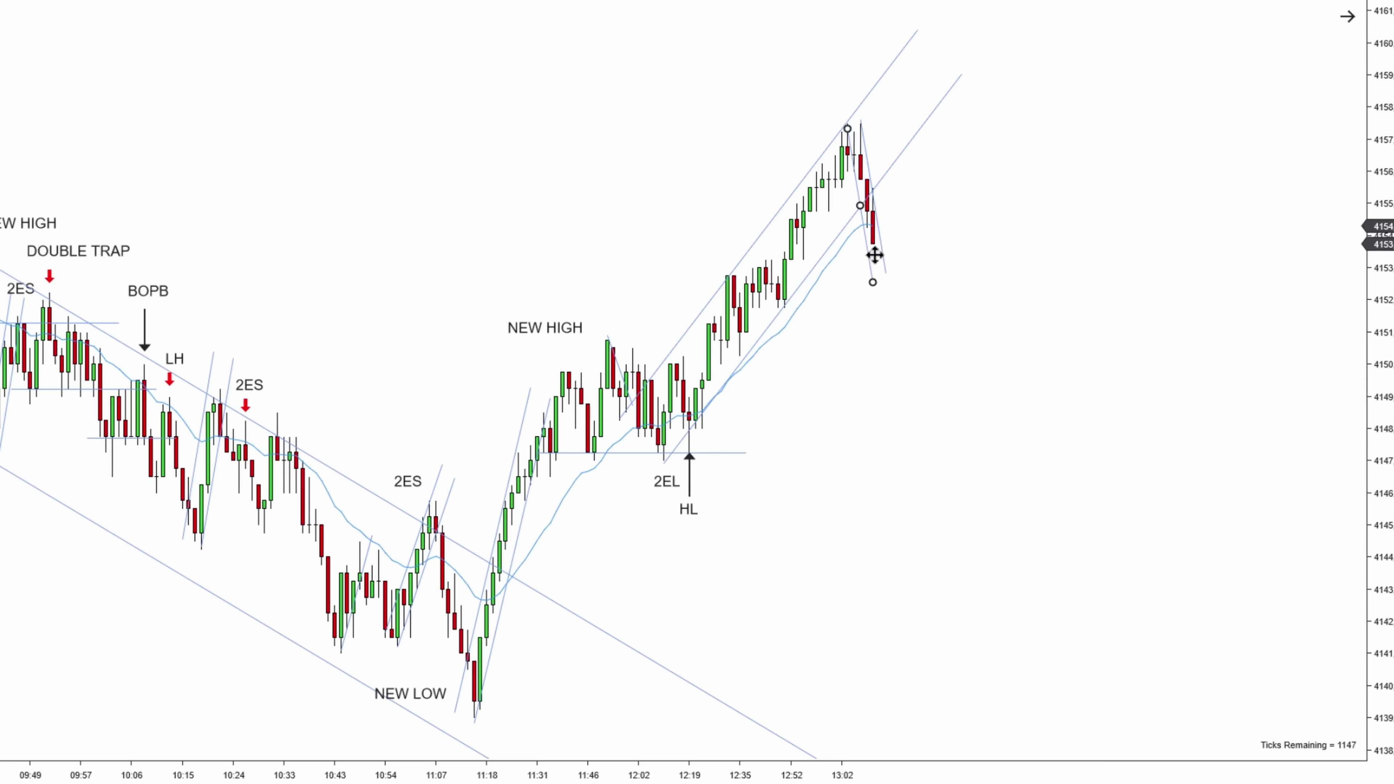
click(858, 233)
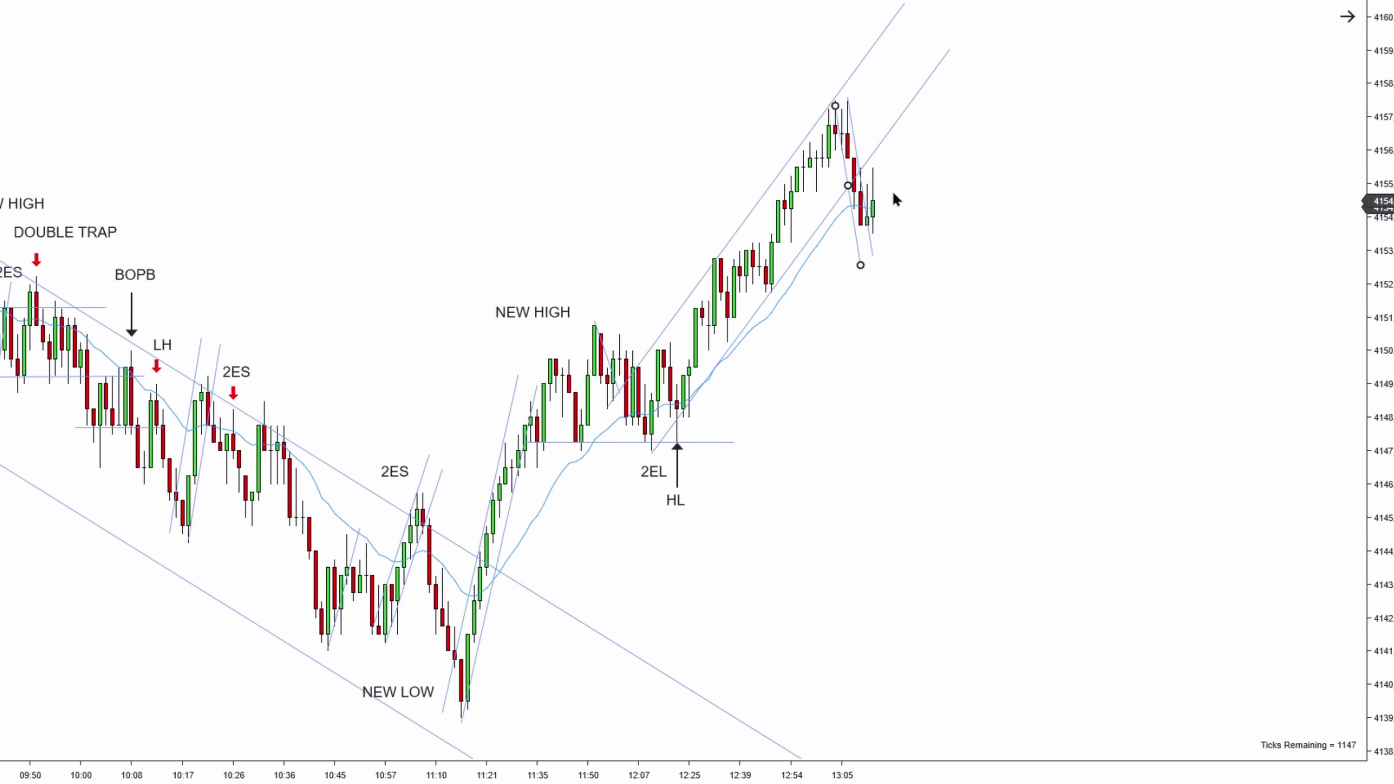
click(928, 235)
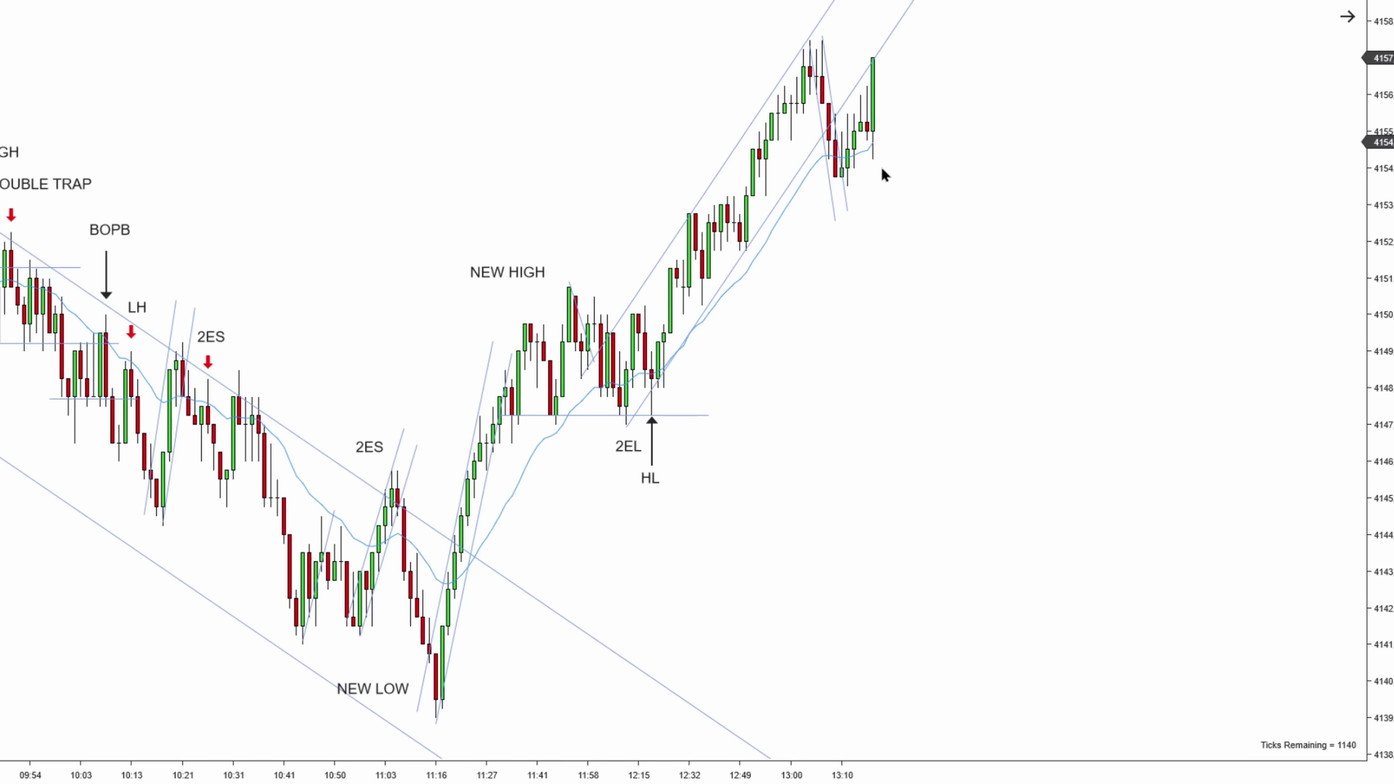
Step: Draw a horizontal line from the recent highs across the top of the newest bounce at about 4157
drag(797, 57, 949, 57)
click(912, 93)
Step: Try a short horizontal line below the newest bounce's high and delete it
drag(918, 121, 849, 122)
click(891, 121)
key(Delete)
Step: Align the horizontal resistance line with the lower high at about 4157
click(915, 57)
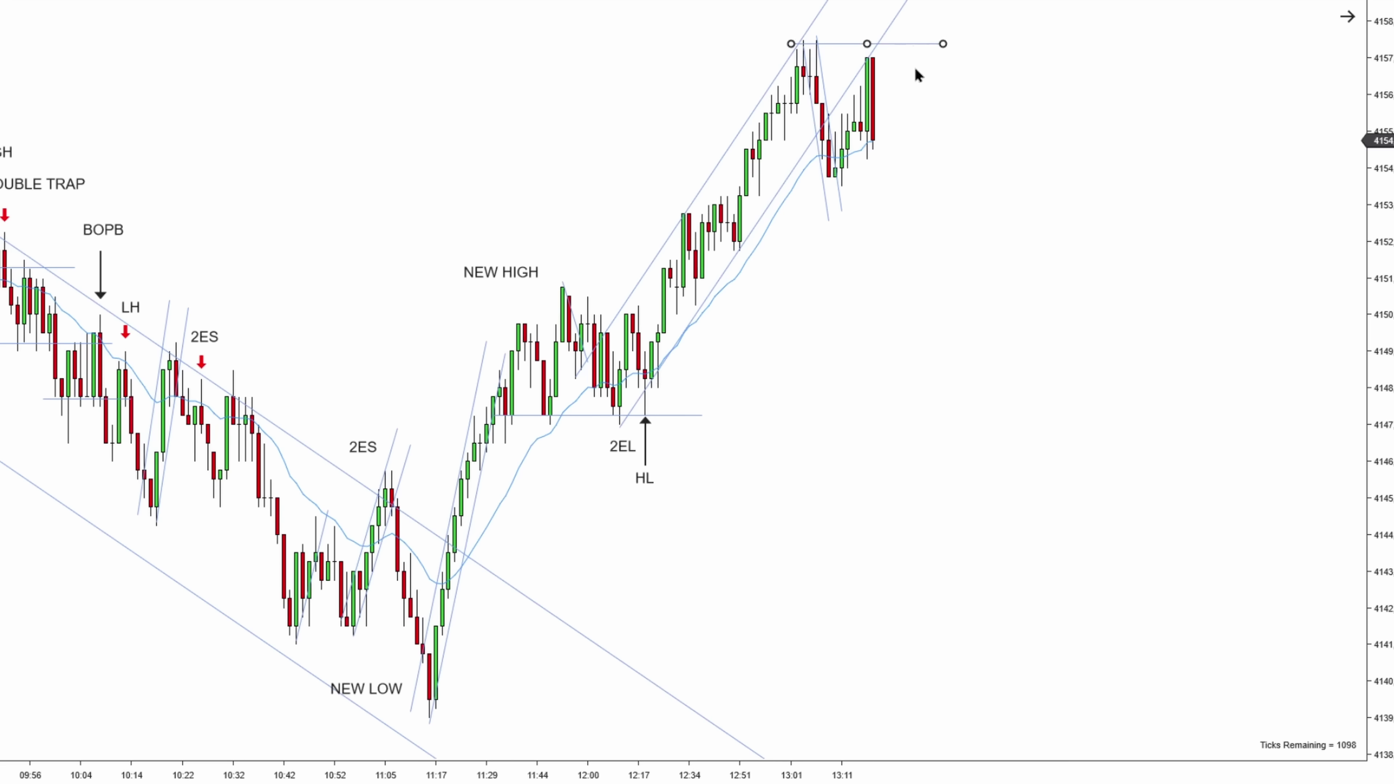
drag(915, 58, 897, 54)
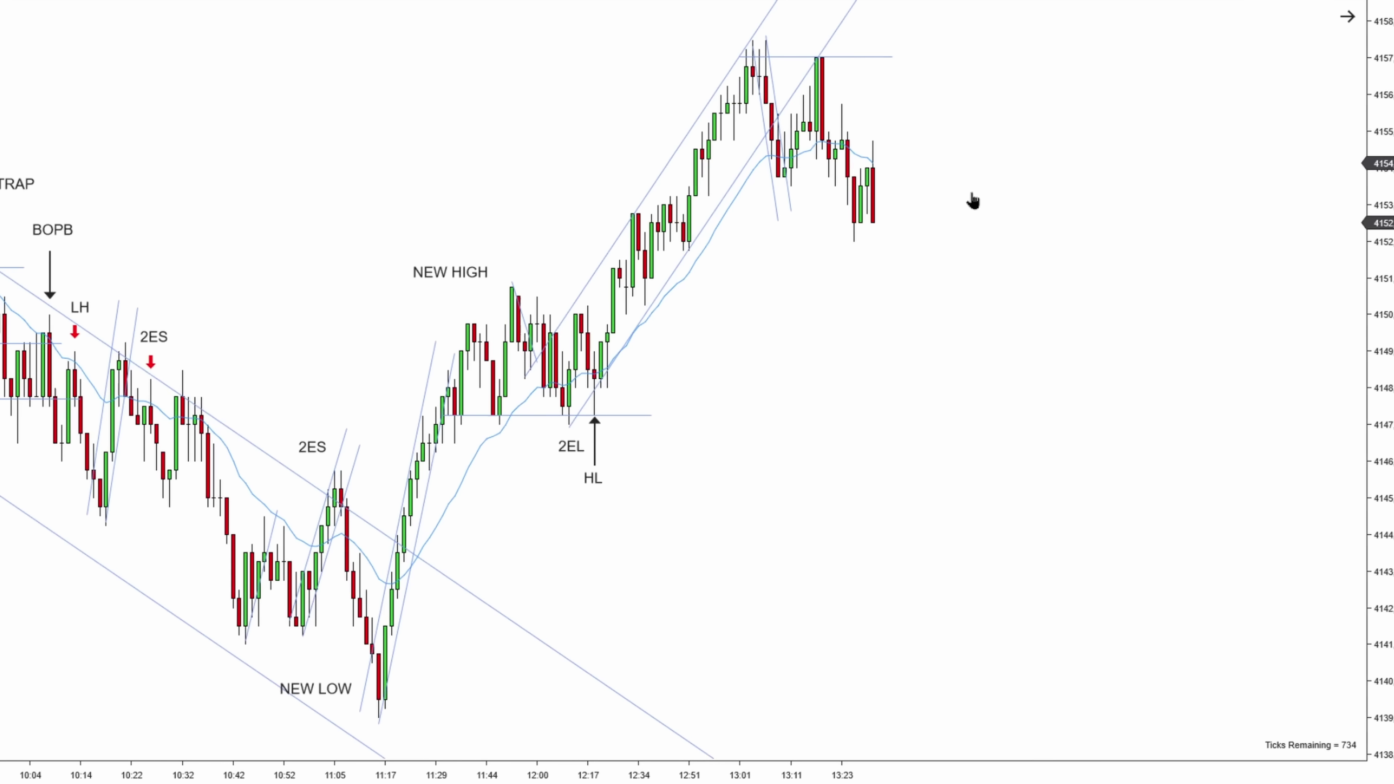
Step: Draw a descending line from the lower high and place a parallel copy along the lows of the new decline
click(822, 56)
click(924, 284)
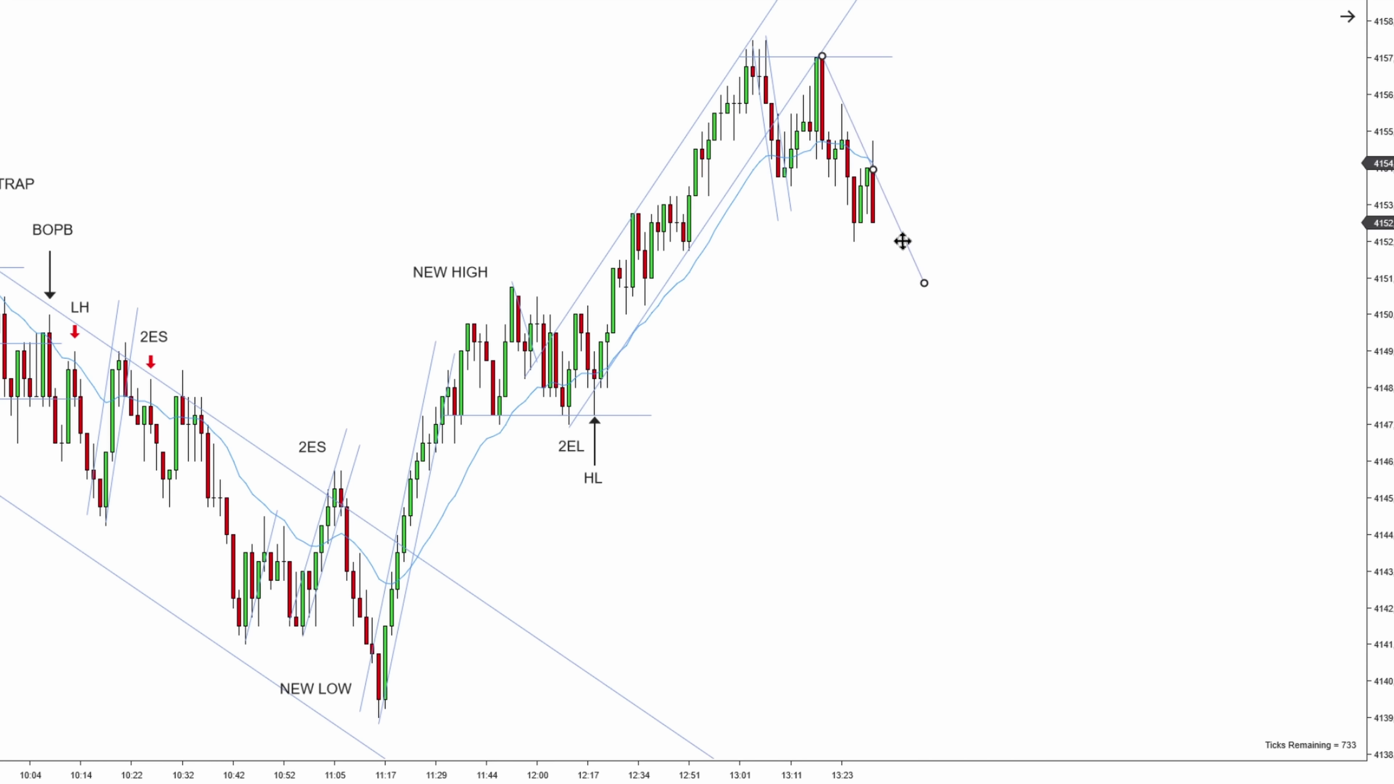
click(878, 258)
drag(875, 240, 862, 237)
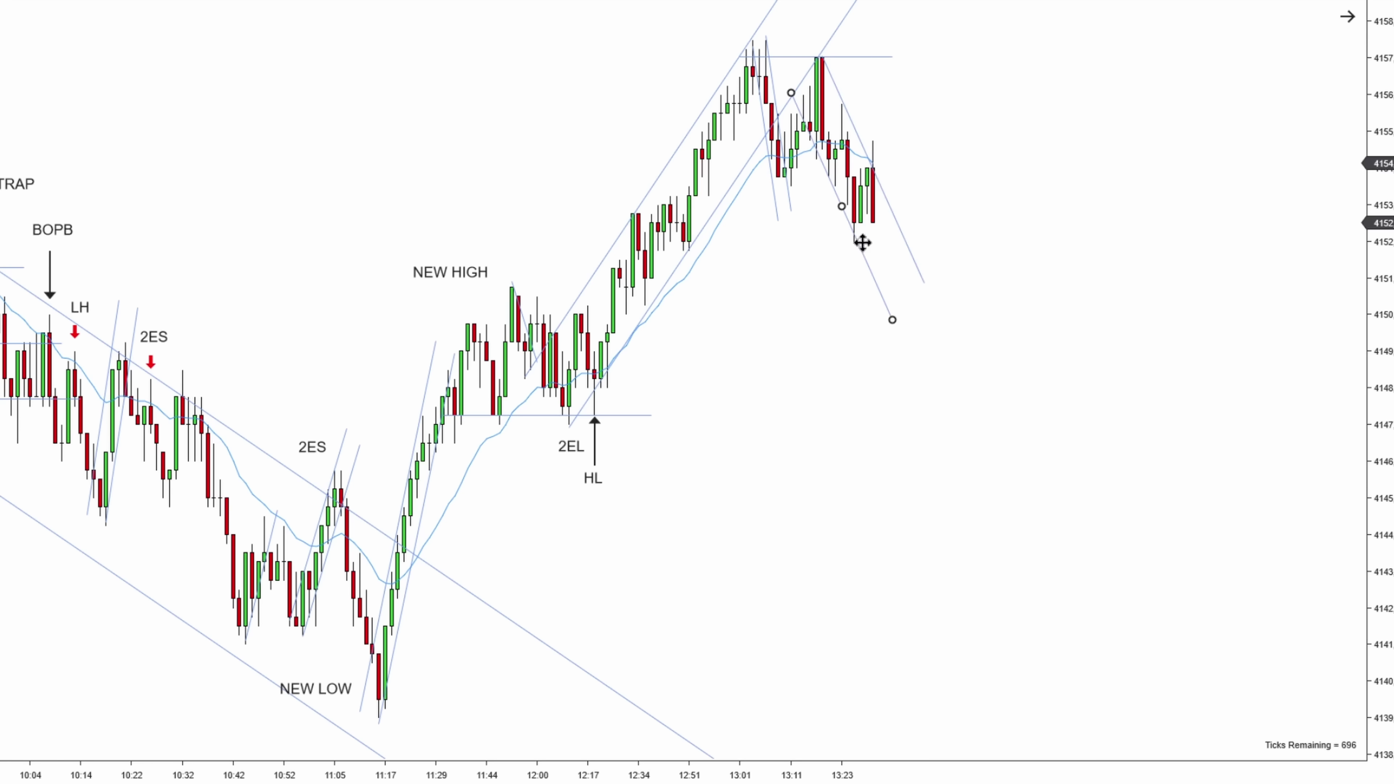
Step: Copy the horizontal resistance line and place the copy along the earlier pullback low just below 4154
click(863, 58)
drag(863, 62, 838, 181)
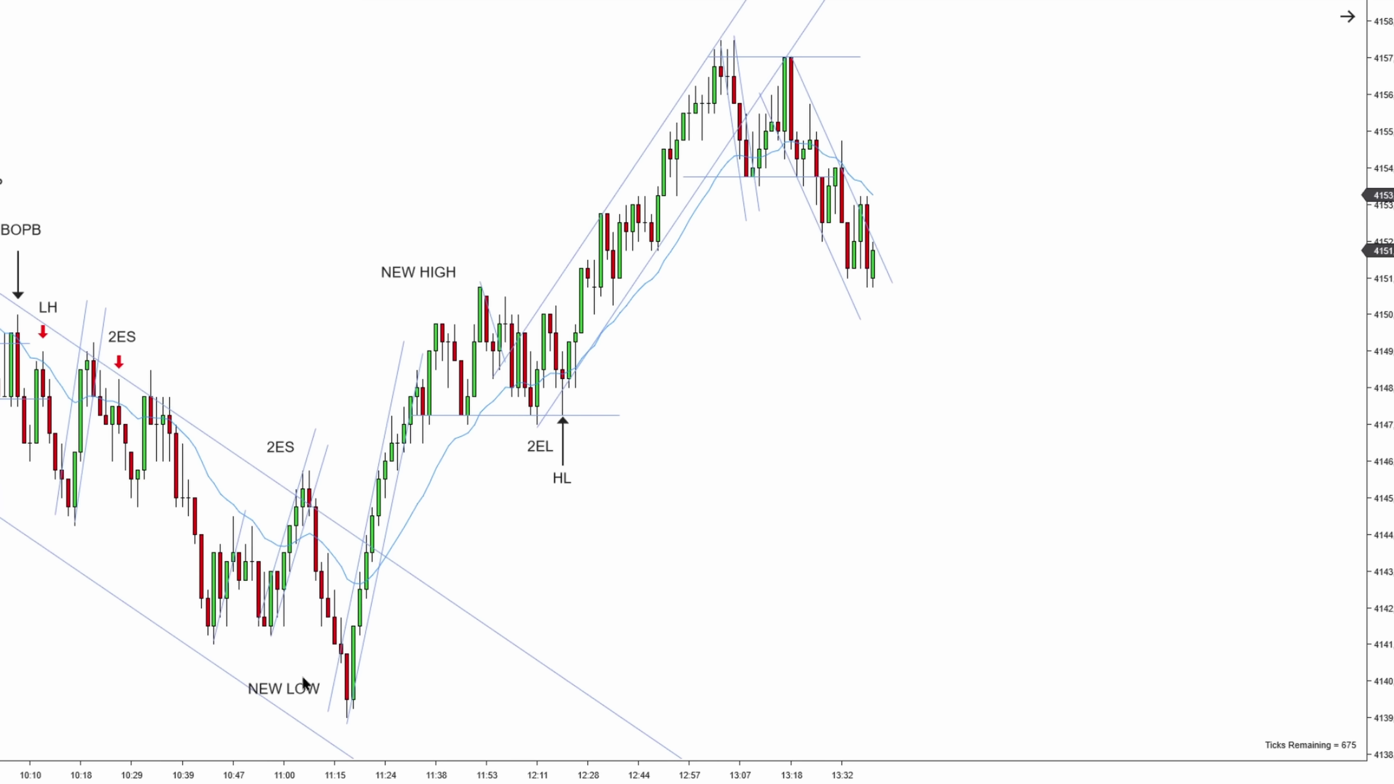
Step: Place a copy of the NEW LOW label below the latest low and draw a horizontal arrow extending forward from above the prior high
click(309, 693)
drag(309, 693, 835, 301)
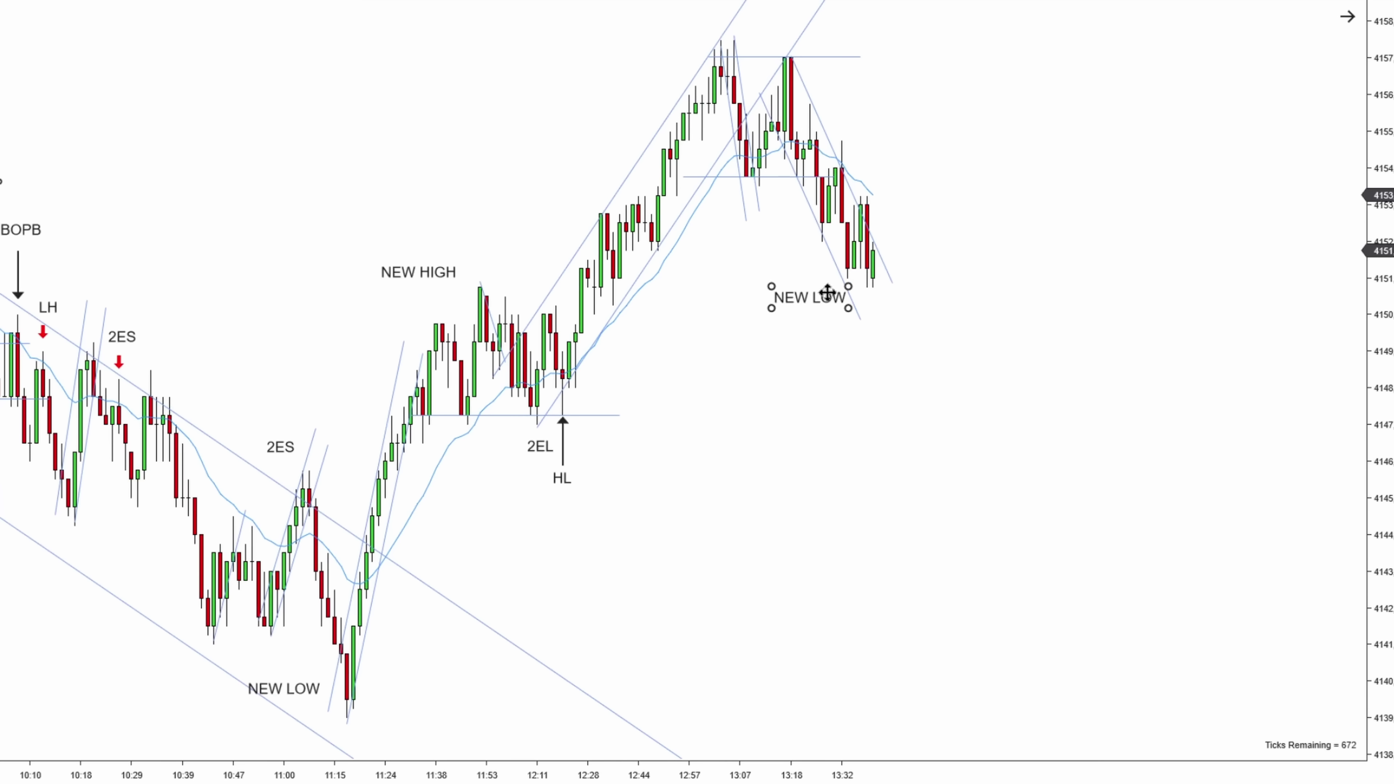
click(994, 275)
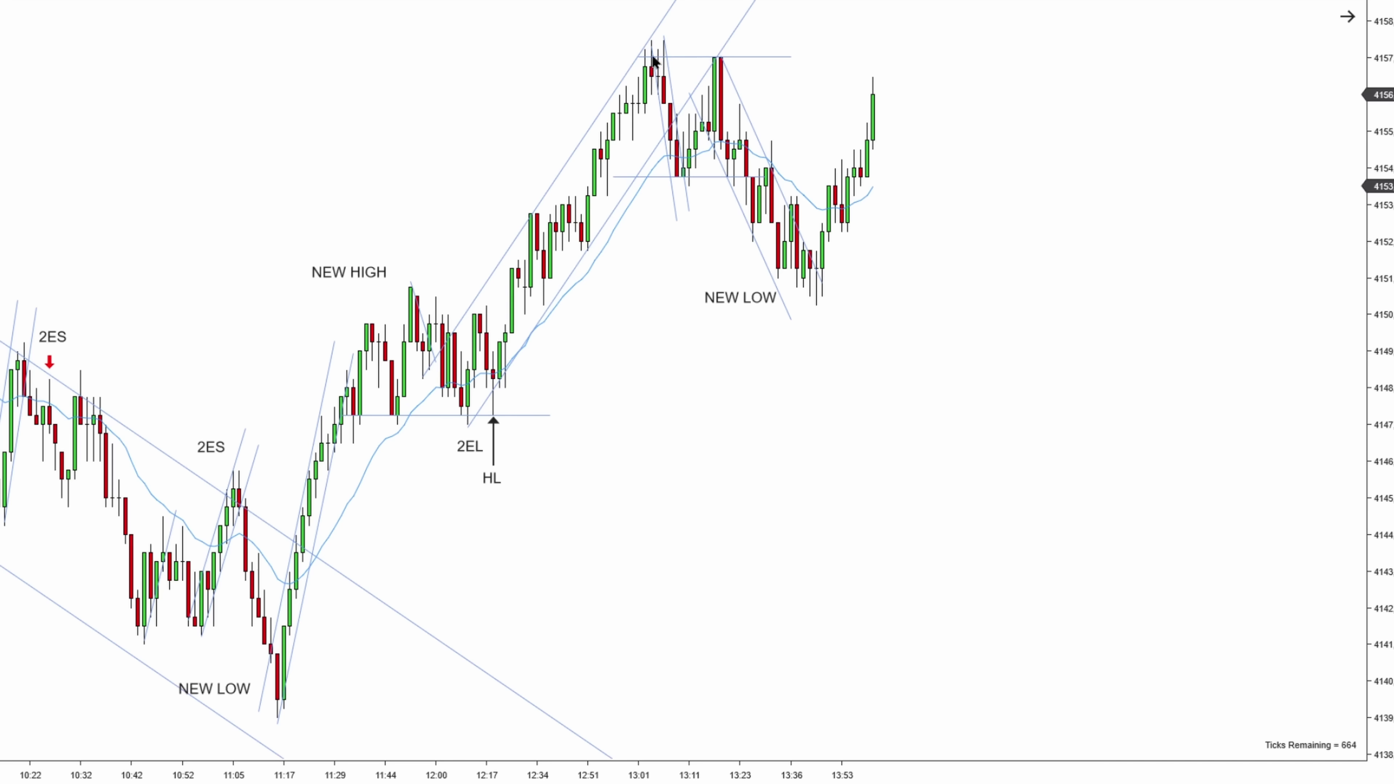
drag(678, 26, 840, 24)
Step: Draw a rising line from the new low along the rally's lows and place a parallel copy along its highs
drag(817, 309, 932, 28)
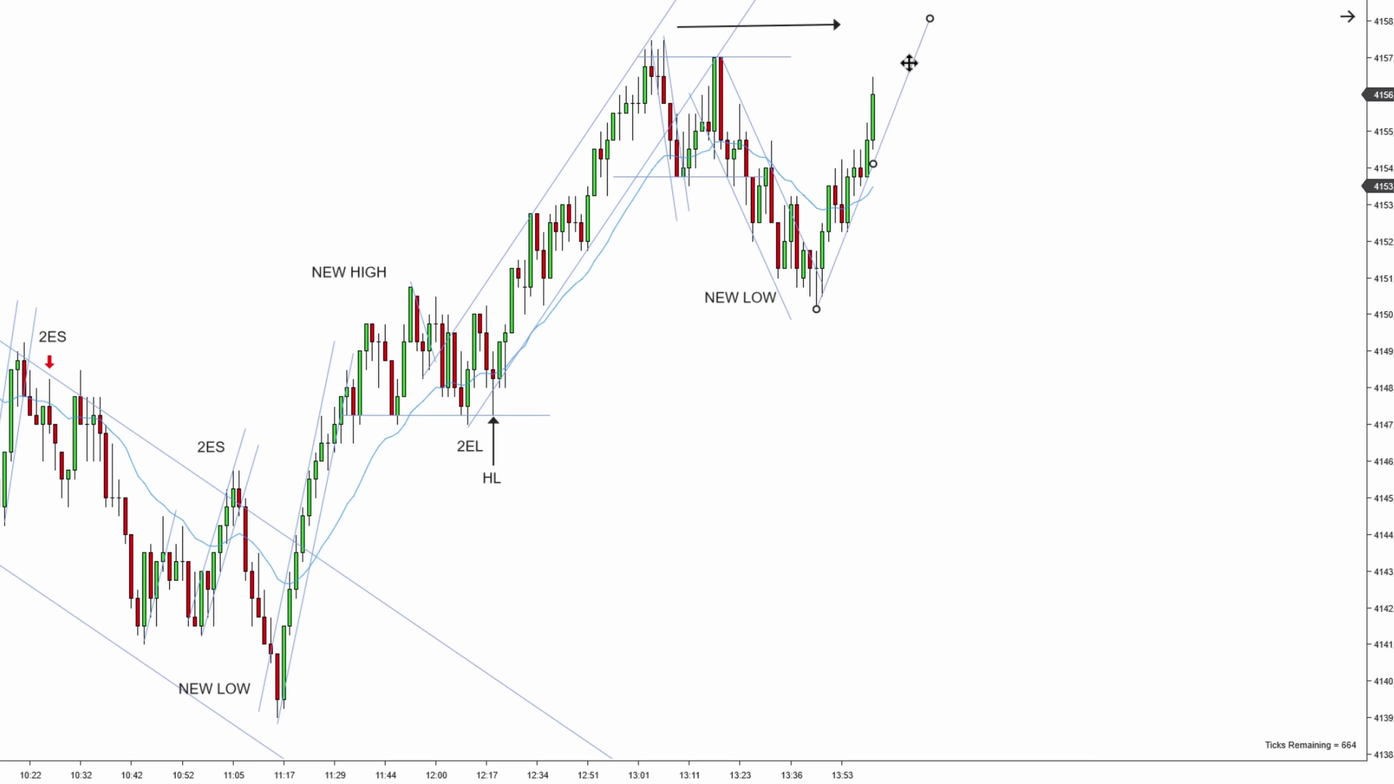
click(902, 106)
drag(902, 105, 868, 92)
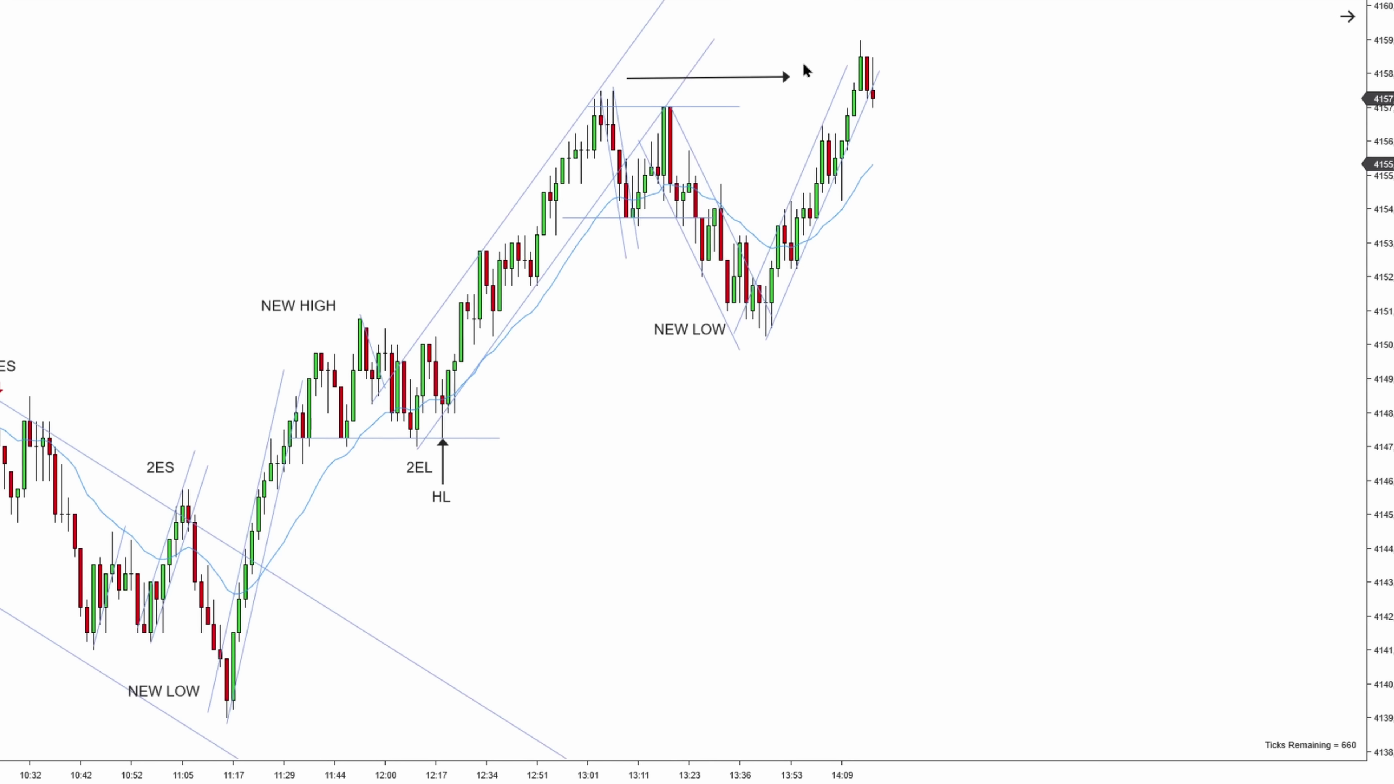
Step: Place a copy of the NEW HIGH label beside the latest swing high, above the horizontal arrow
click(324, 307)
drag(324, 308, 818, 48)
click(992, 142)
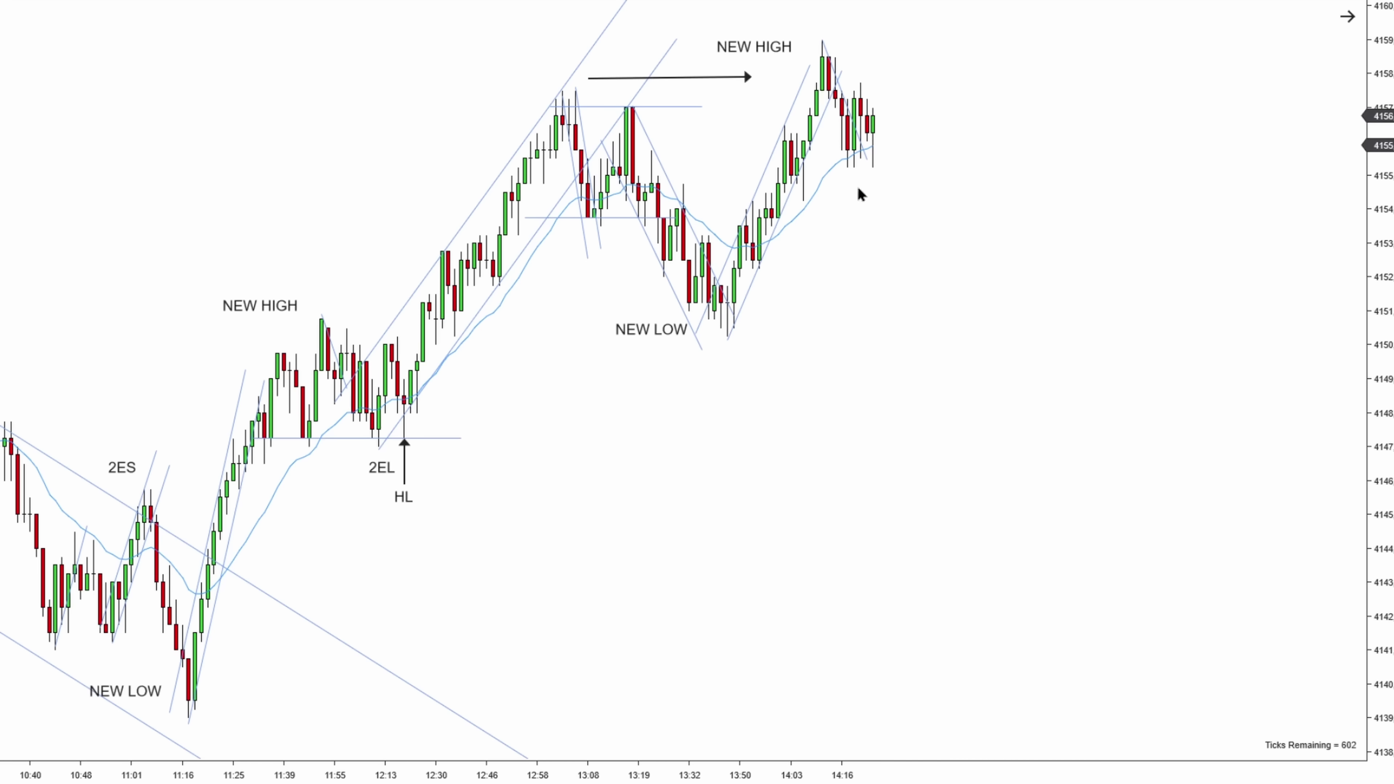
Step: Draw a horizontal support line along the latest pullback lows, extend it past the newest bar and raise it to about 4155.5
drag(873, 209, 873, 135)
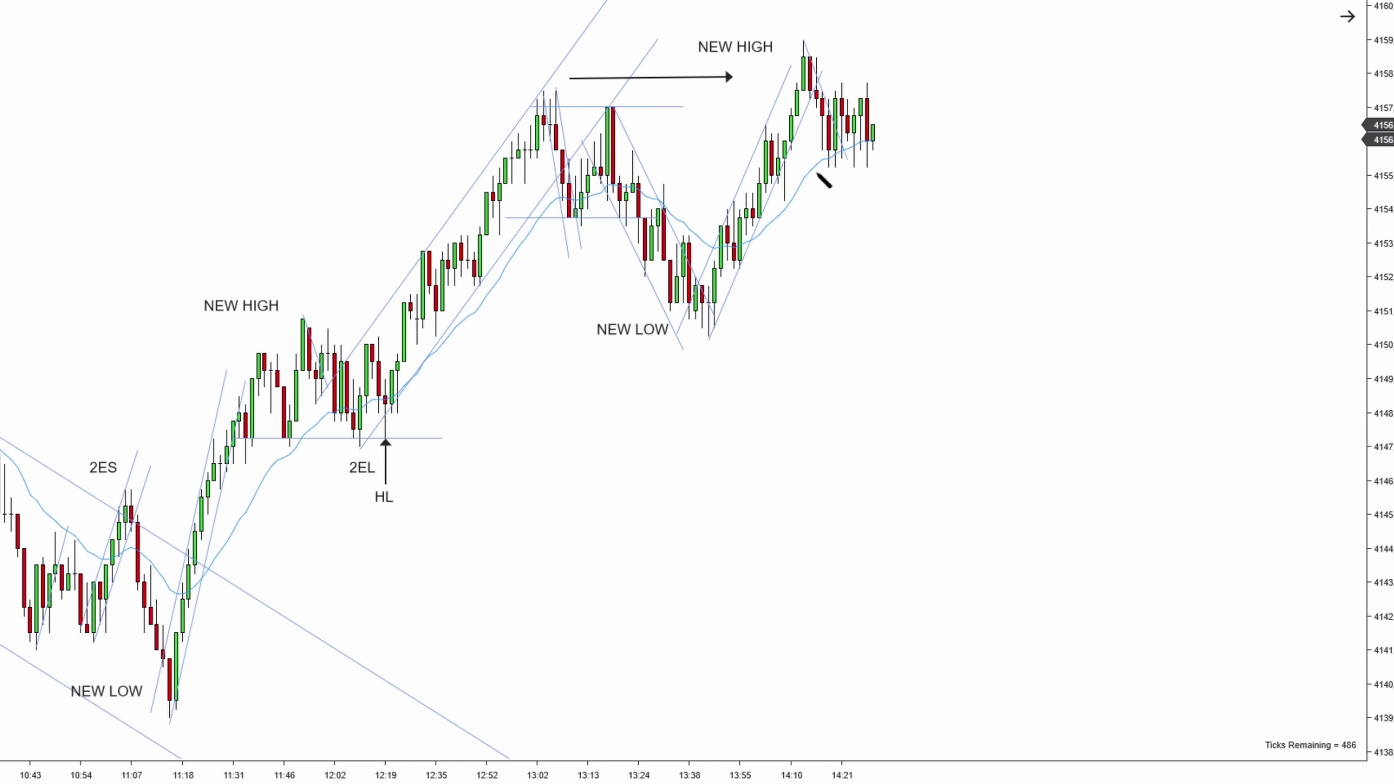
drag(816, 171, 924, 171)
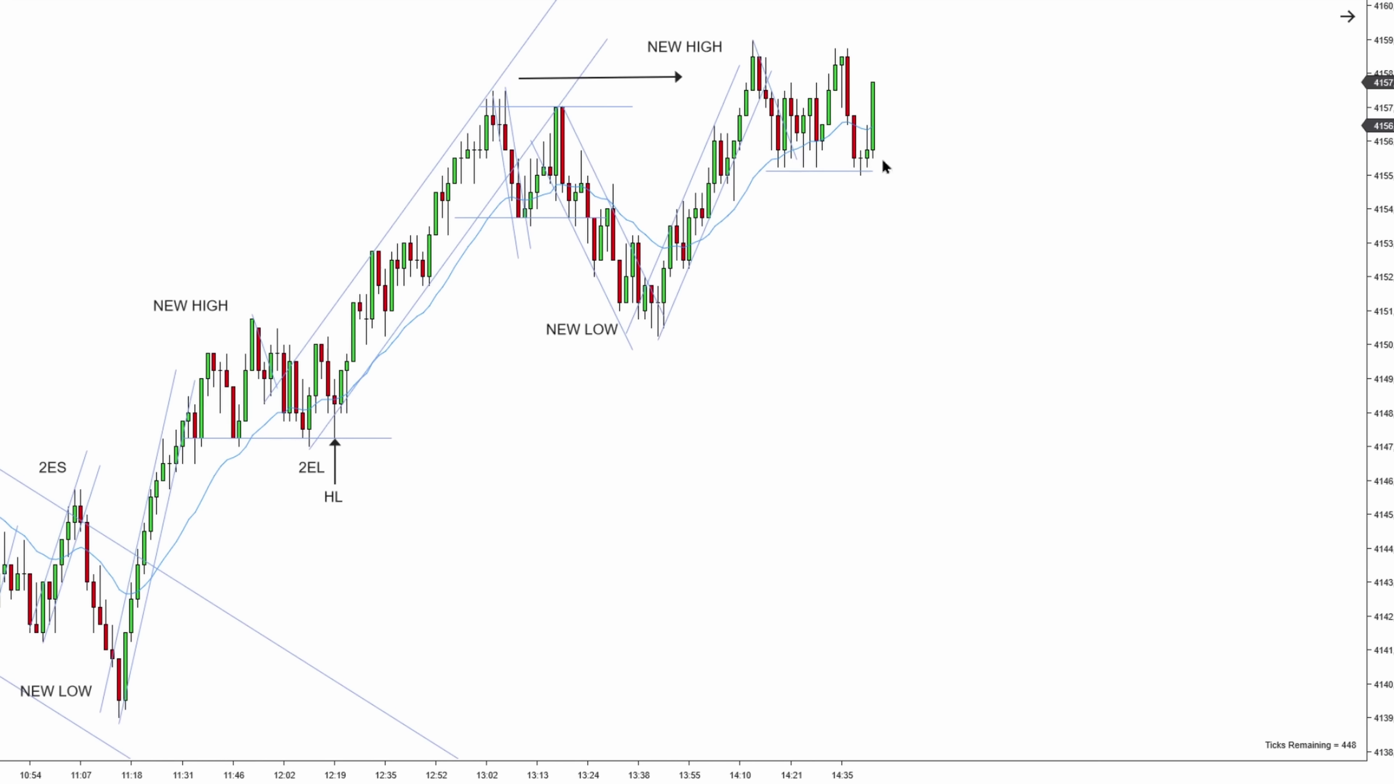
click(873, 171)
drag(873, 172, 937, 159)
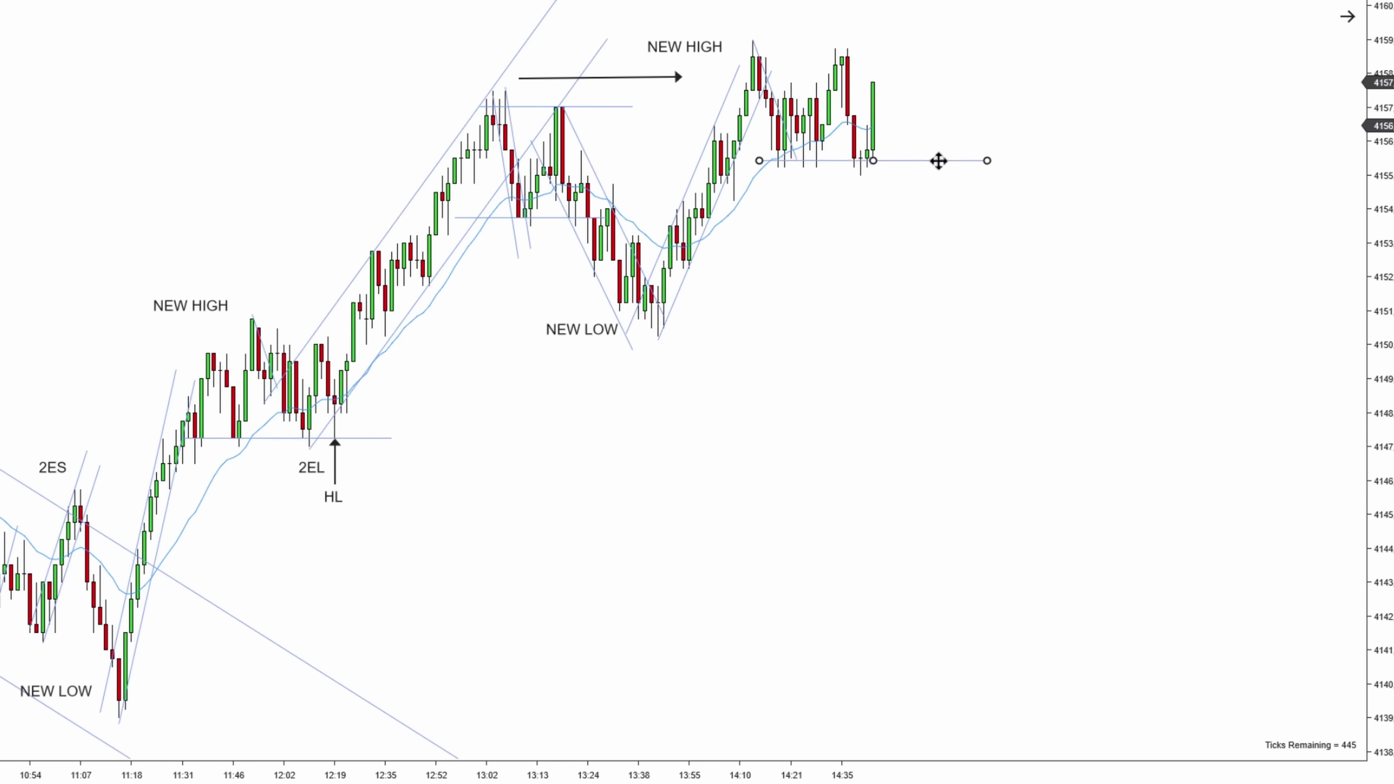
click(962, 187)
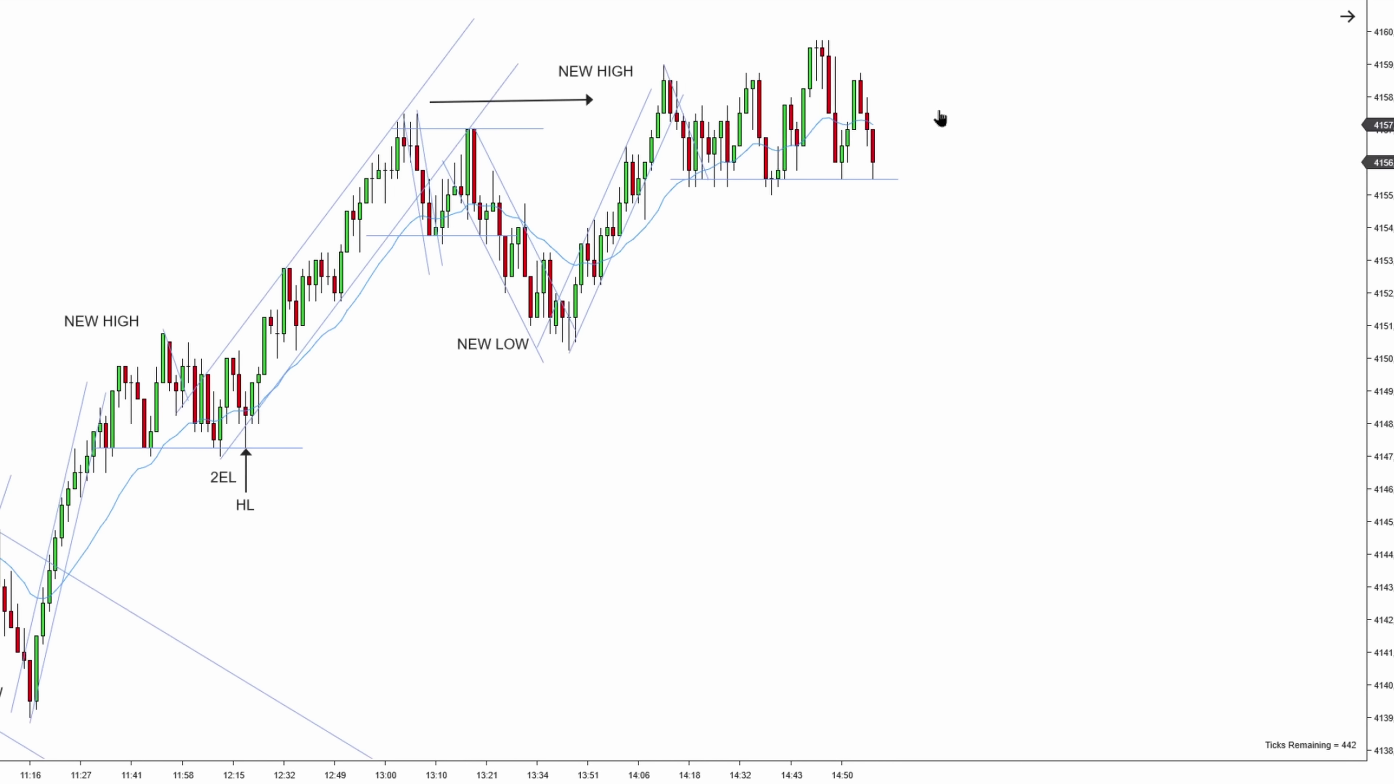
Step: Extend the horizontal support line further beyond the newest candle, keeping it level
click(889, 179)
drag(889, 179, 974, 179)
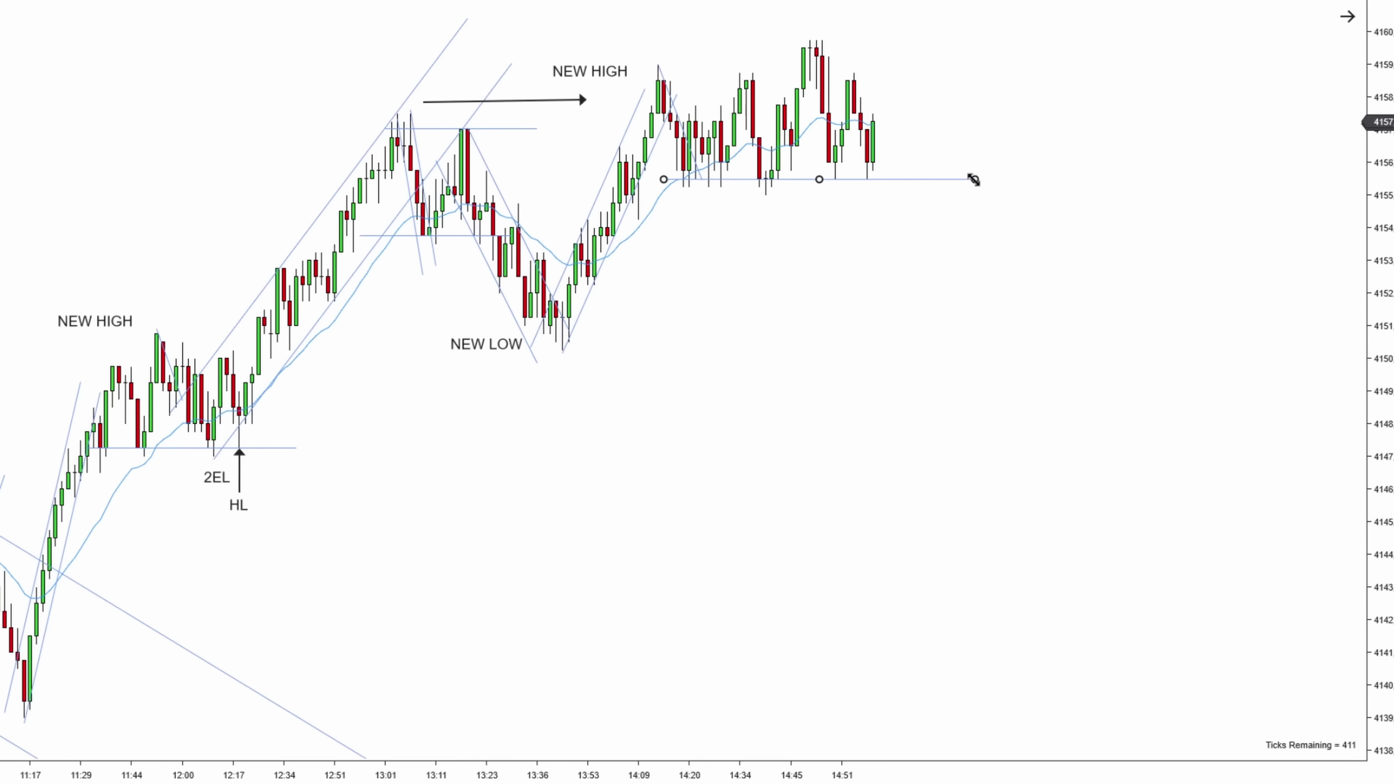
click(956, 148)
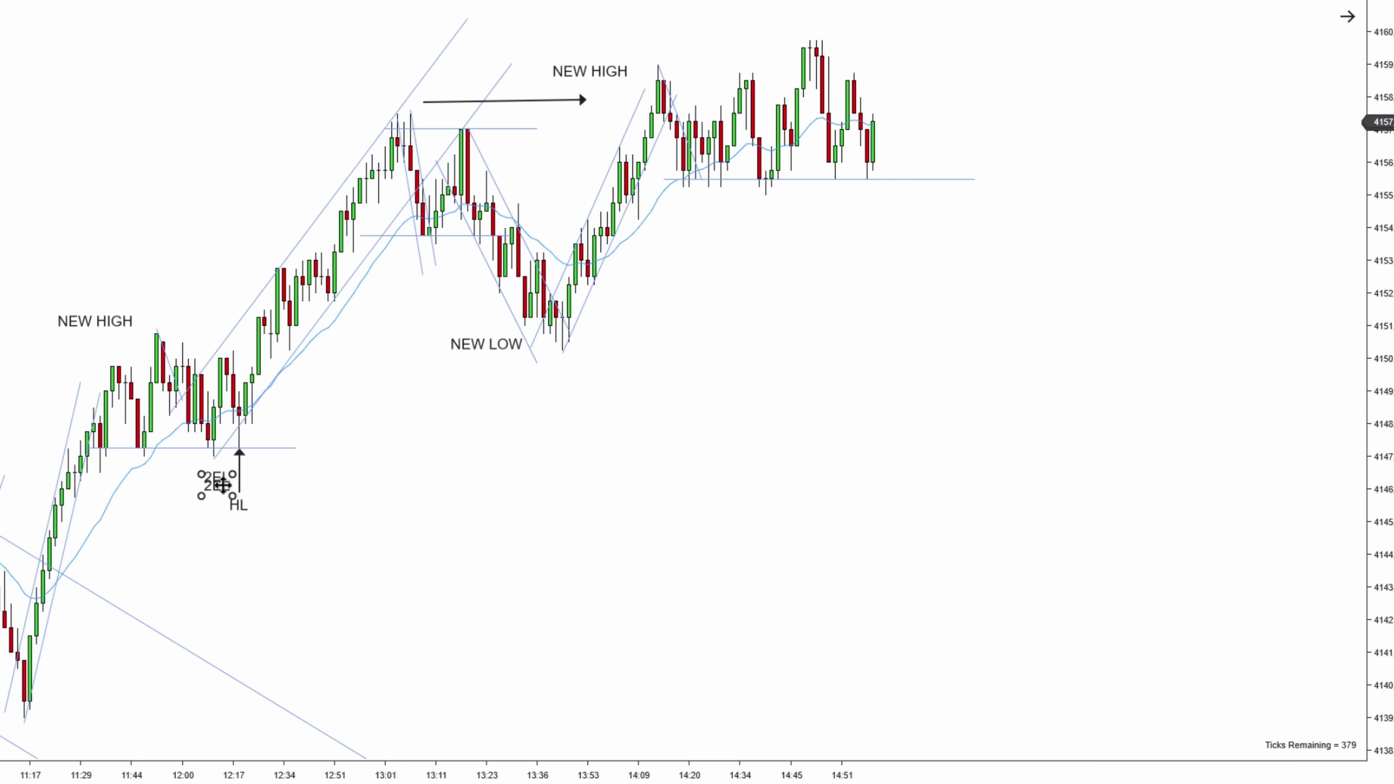
Step: Mark the newest bar at the support line with an upward arrow and a copy of the 2EL label beneath it
mouse_move(218, 477)
mouse_down()
mouse_move(894, 250)
mouse_move(870, 270)
mouse_move(873, 189)
mouse_up()
drag(870, 260, 877, 241)
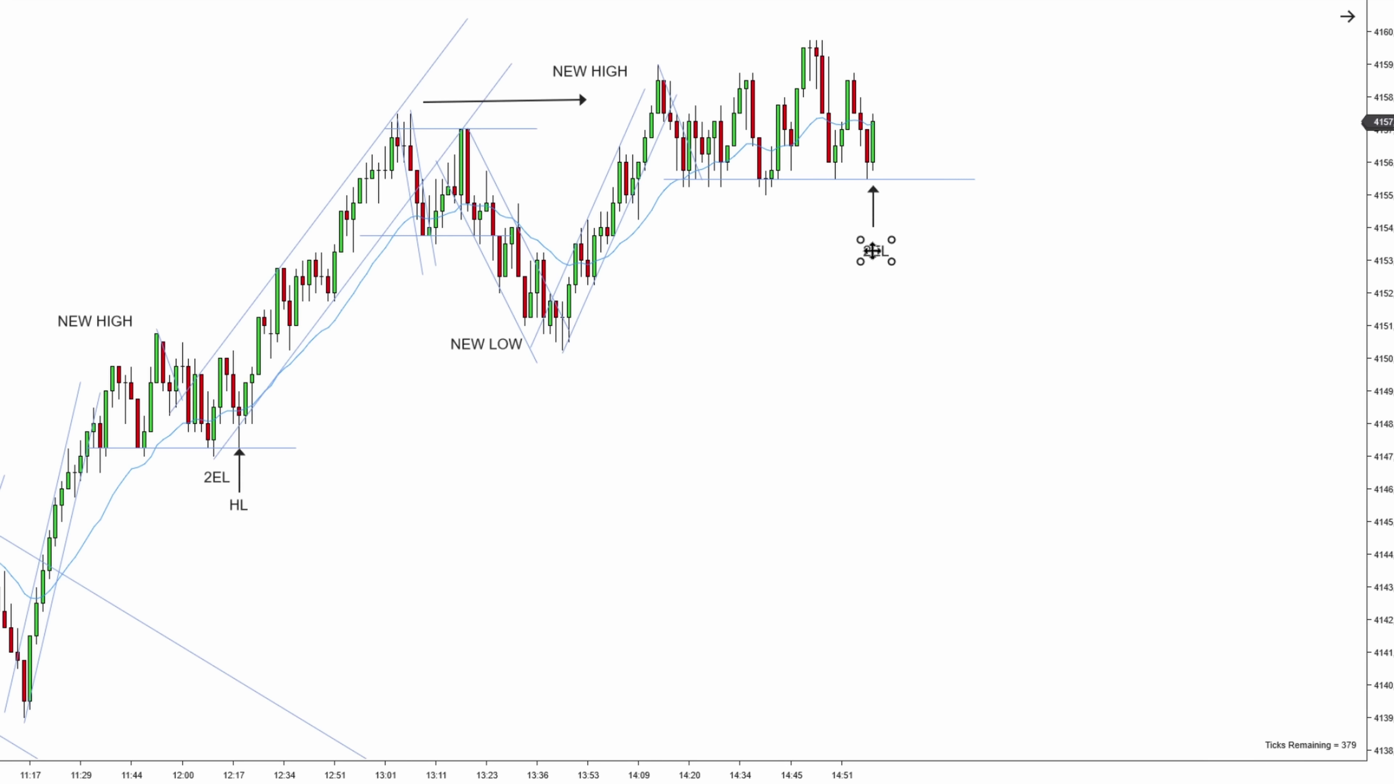